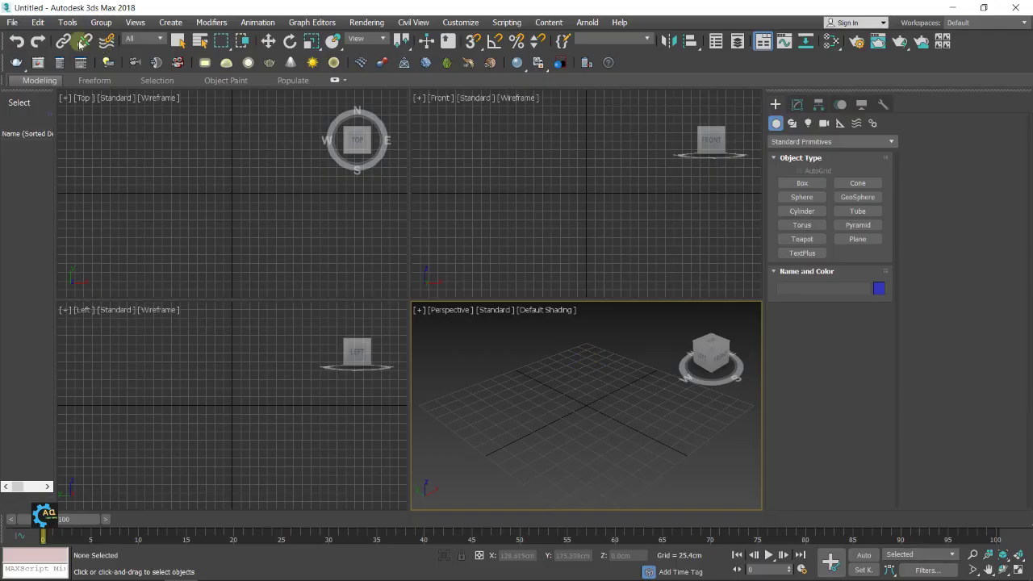
Step: Open the Untitled.png lamp reference image in the image viewer and move it to the left
left_click(11, 22)
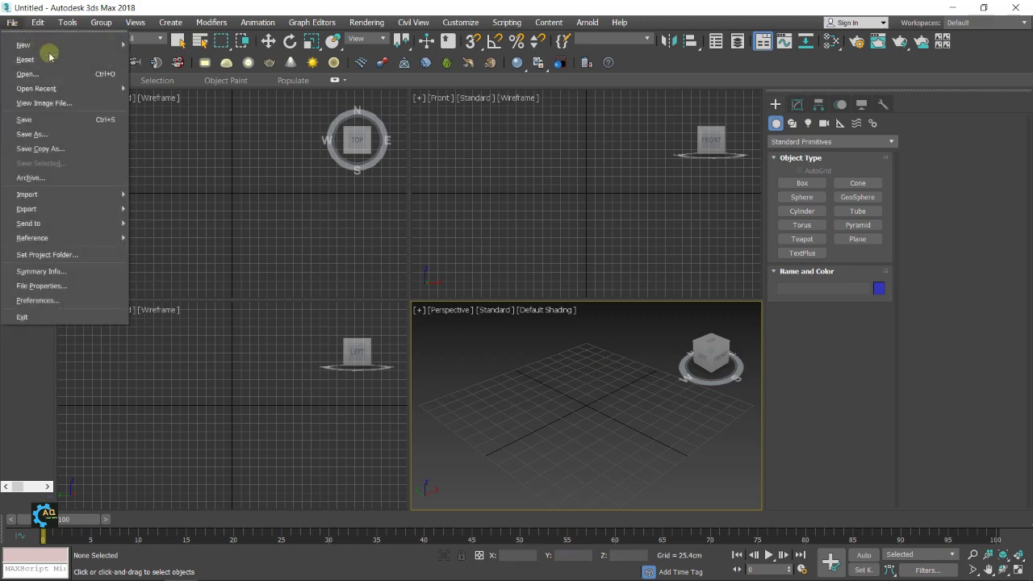
left_click(81, 108)
scroll(315, 176, "down", 3)
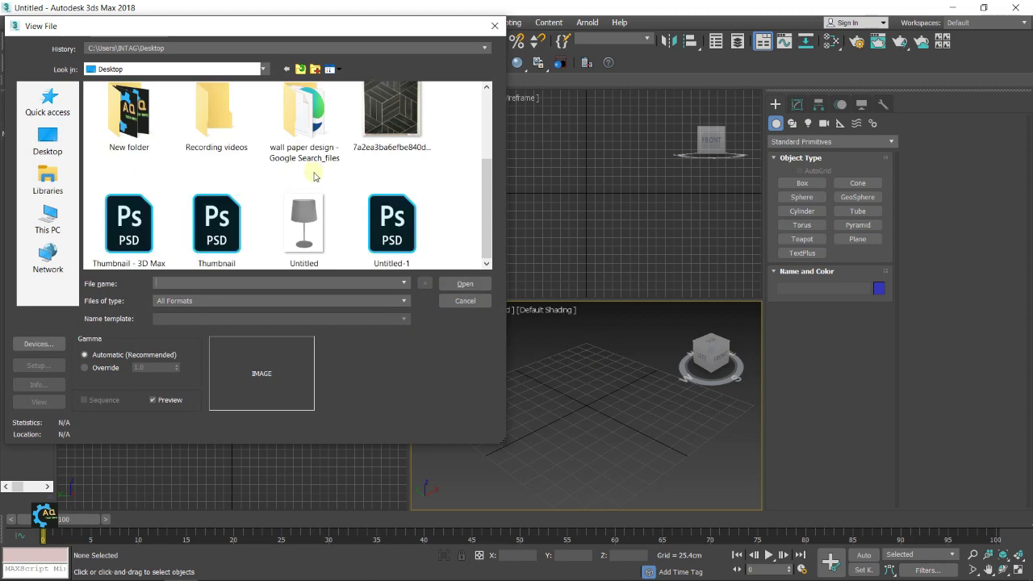
double_click(304, 219)
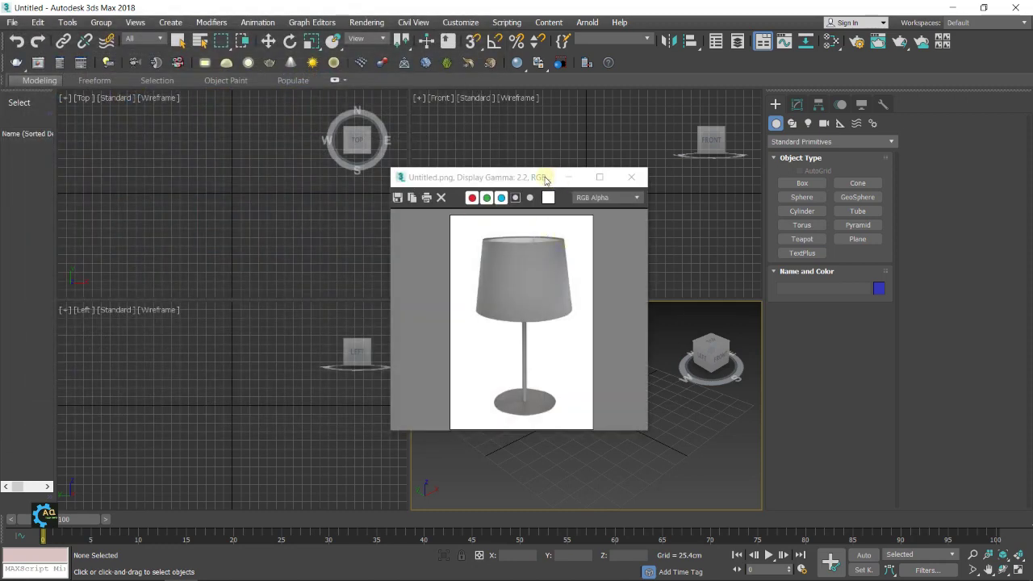
left_click_drag(545, 179, 247, 154)
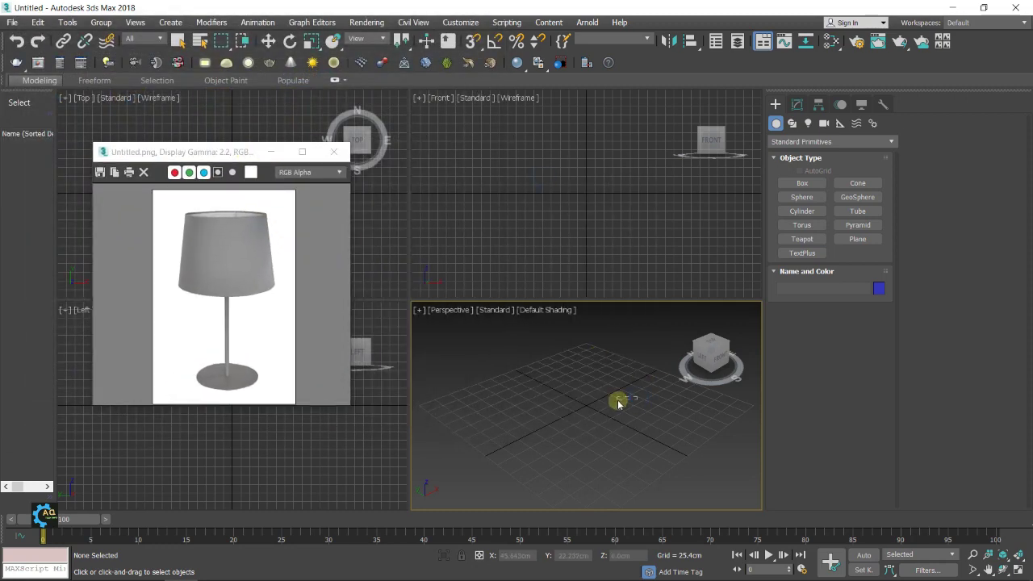
Step: Maximize the Perspective viewport, angle it toward the grid, and move the reference image up-left
key("alt+w")
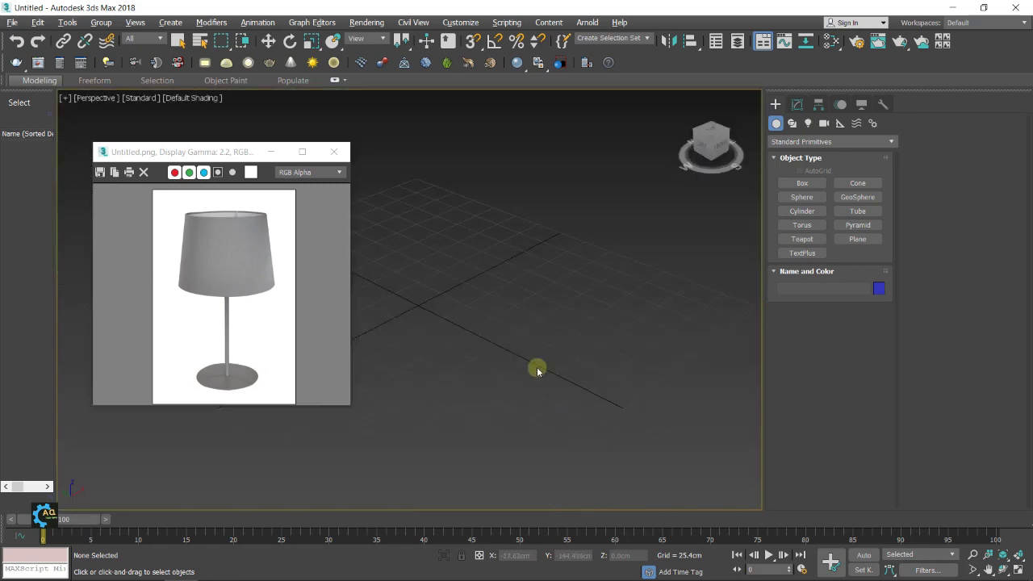
mouse_move(536, 367)
middle_mouse_down()
mouse_move(648, 375)
mouse_move(654, 357)
middle_mouse_up()
mouse_move(681, 325)
middle_mouse_down("alt")
mouse_move(622, 336)
mouse_move(652, 285)
mouse_move(641, 323)
middle_mouse_up("alt")
mouse_move(206, 153)
left_mouse_down()
mouse_move(125, 105)
mouse_move(115, 169)
mouse_move(133, 179)
left_mouse_up()
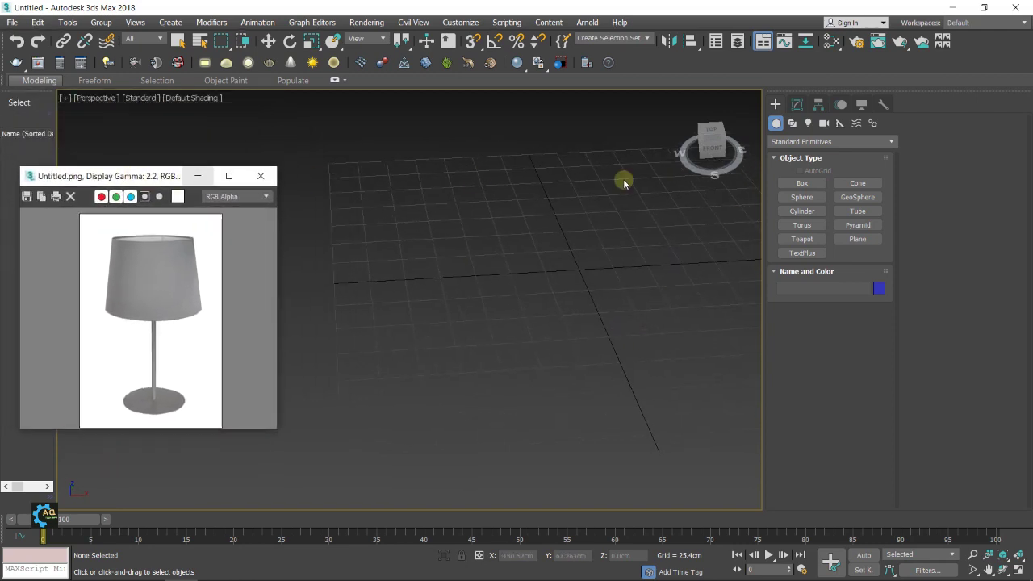
Step: Draw a short cylinder on the grid for the lamp base, with edged faces shown
left_click(801, 211)
mouse_move(533, 258)
left_mouse_down()
mouse_move(610, 279)
mouse_move(596, 280)
left_mouse_up()
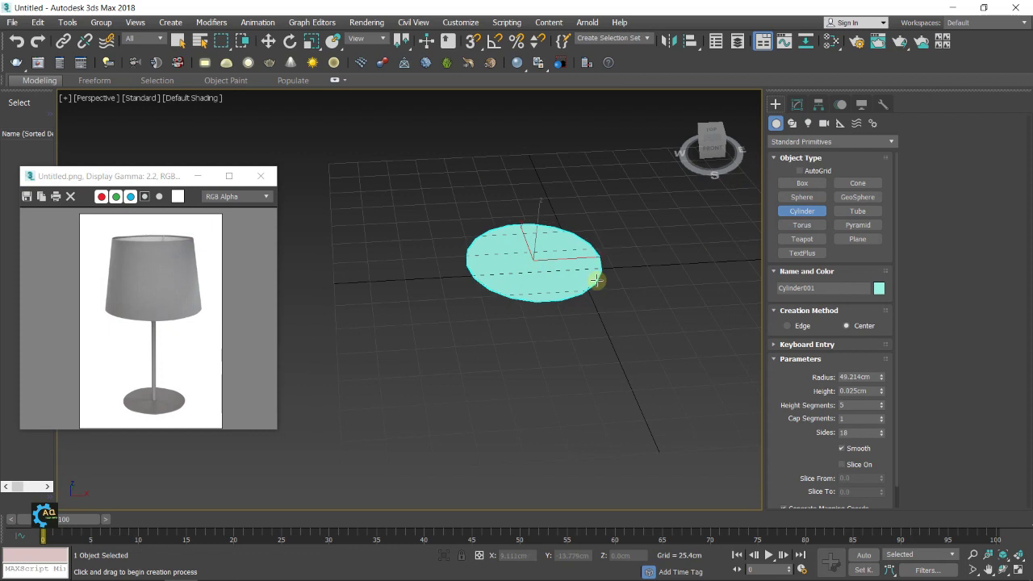
left_click(589, 269)
mouse_move(590, 270)
middle_mouse_down()
mouse_move(524, 281)
mouse_move(474, 234)
middle_mouse_up()
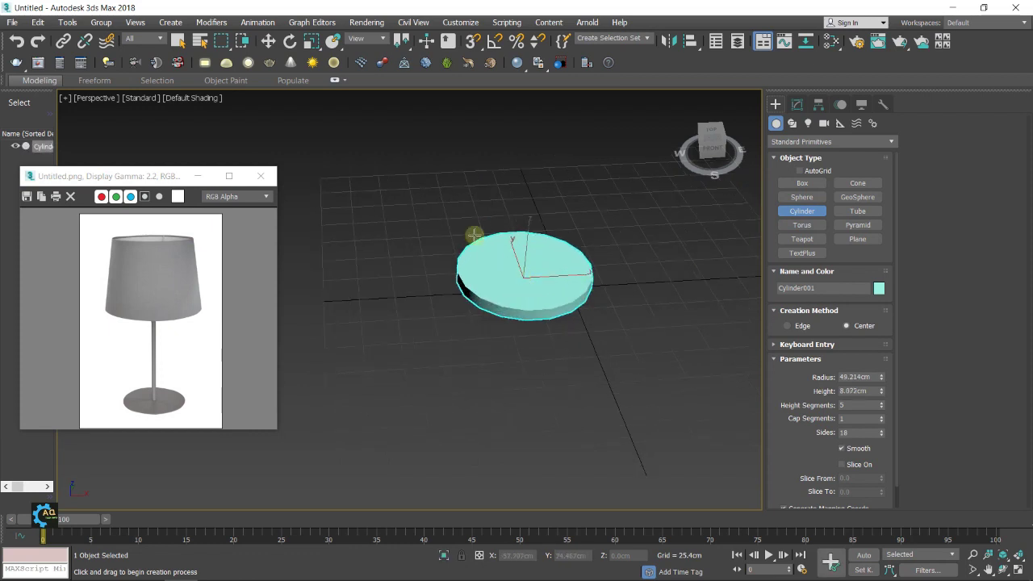
key("F4")
Step: Give the cylinder 1 height segment, 28 sides and a 20cm radius
scroll(500, 269, "up", 2)
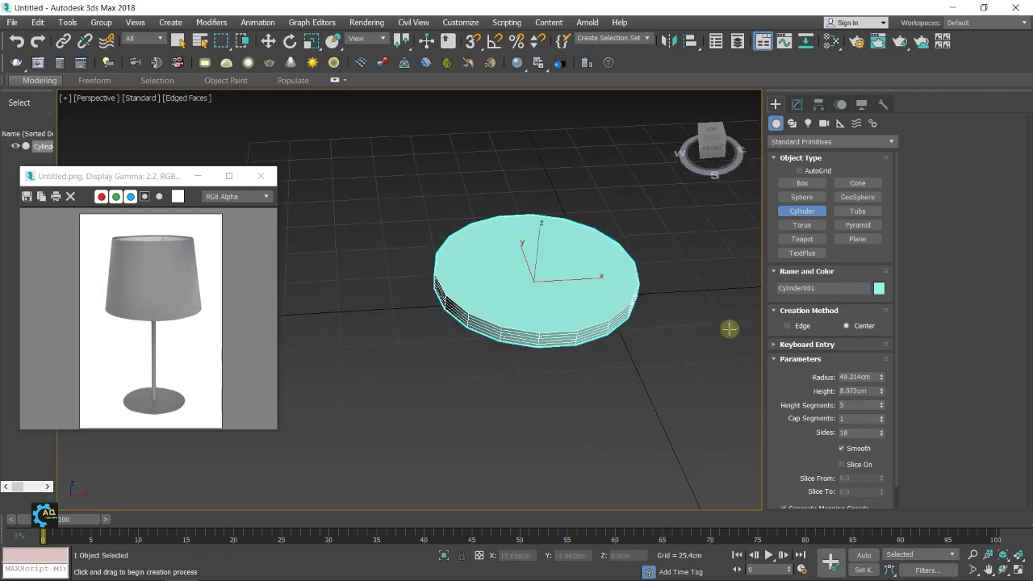
double_click(857, 406)
type("1")
key("Return")
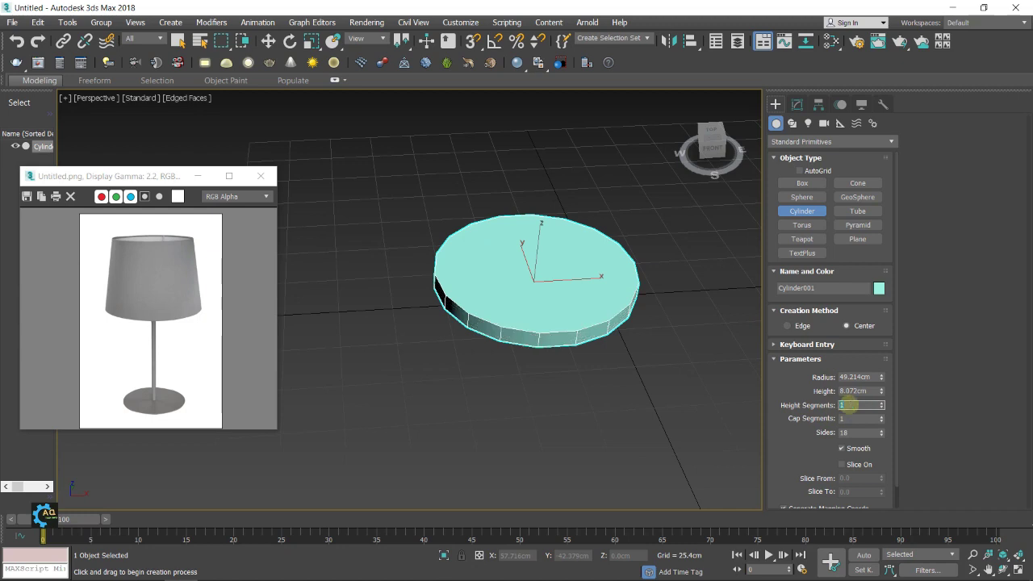
double_click(855, 432)
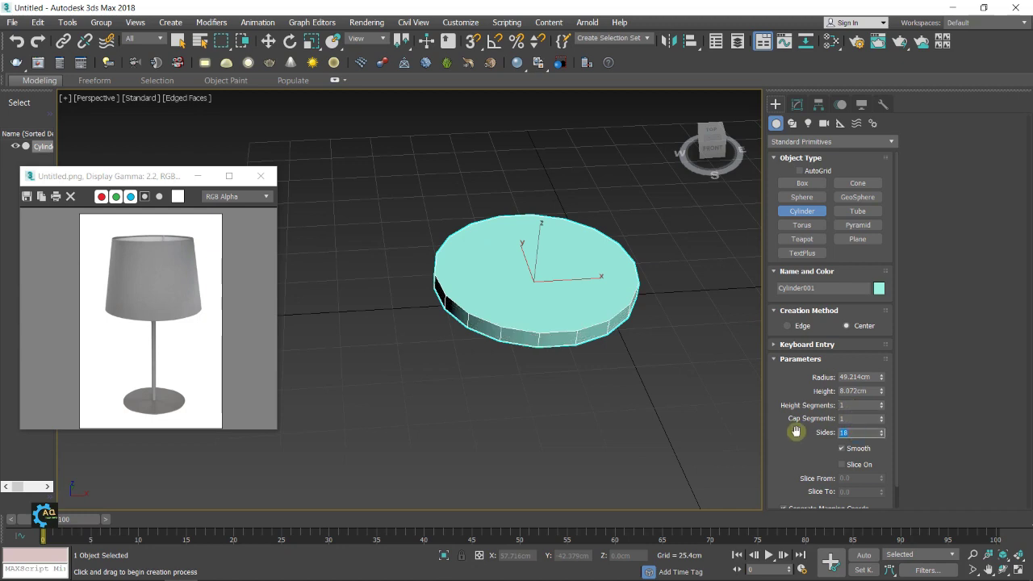
type("28")
key("Return")
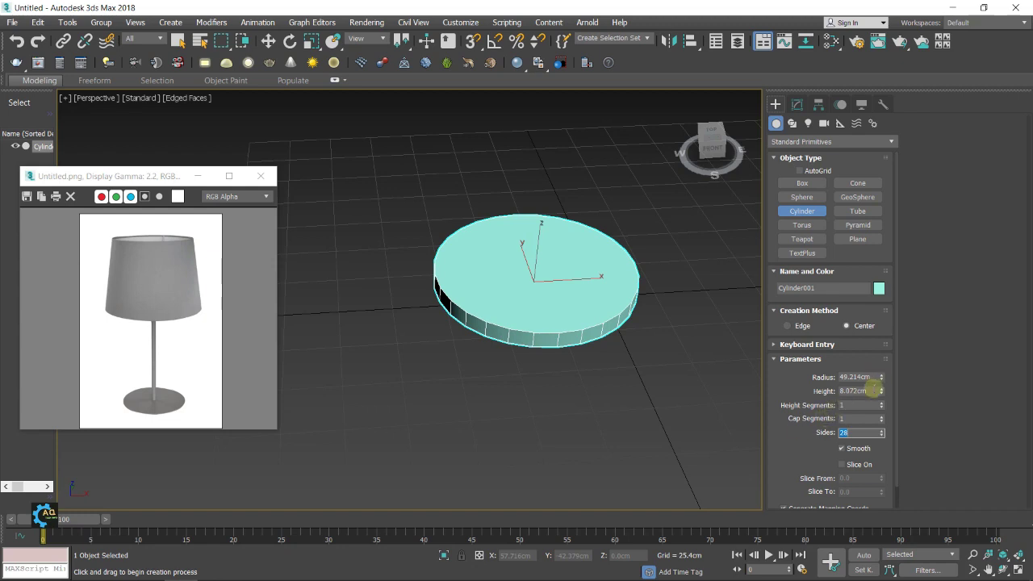
double_click(869, 376)
type("20")
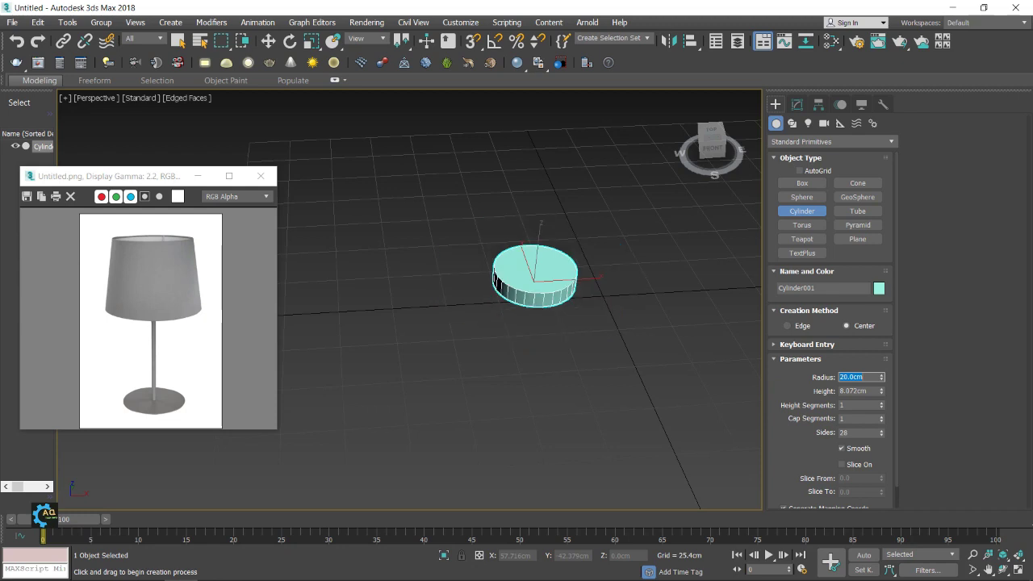
scroll(536, 298, "up", 4)
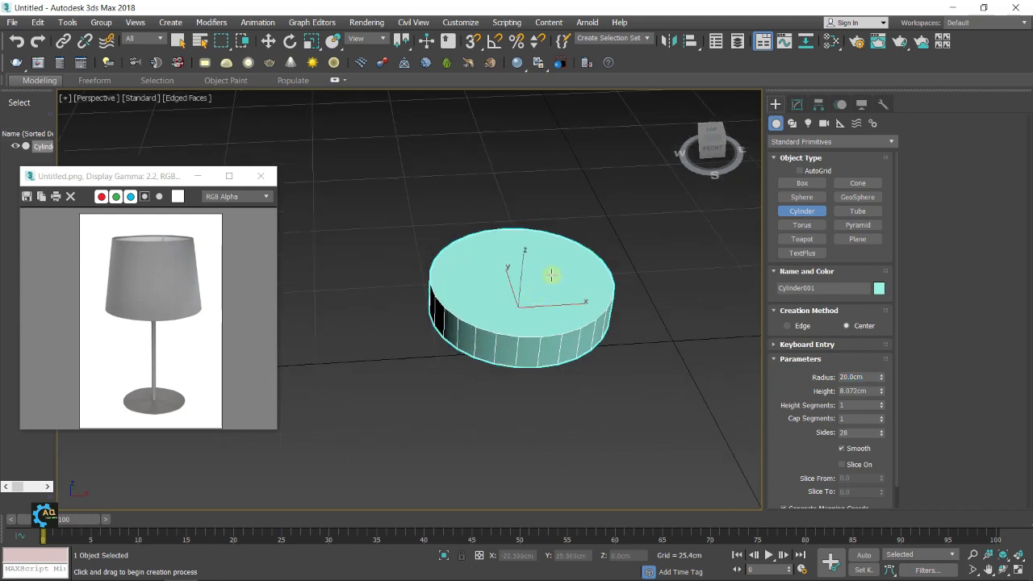
middle_click_drag(580, 306, 576, 295)
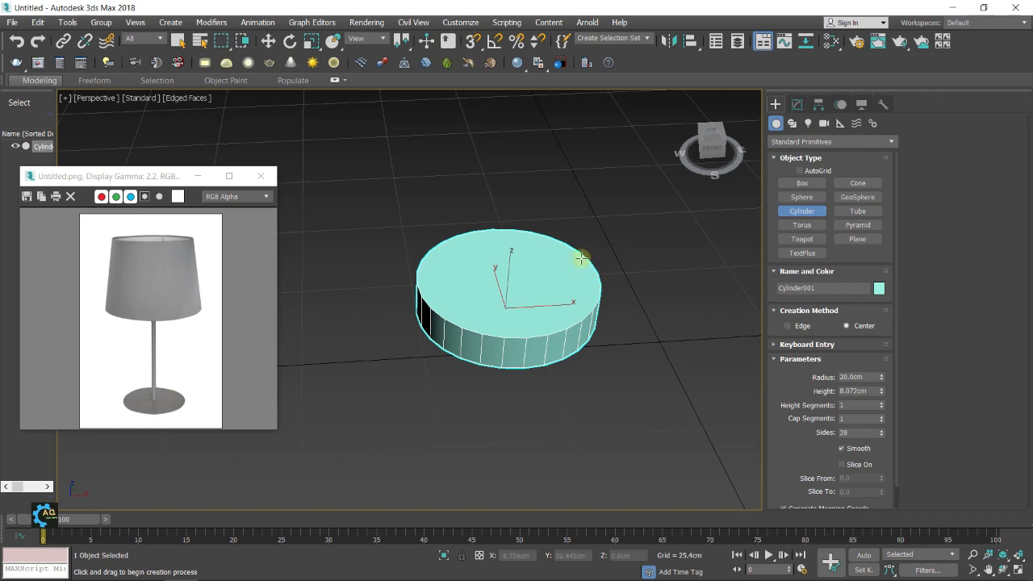
mouse_move(581, 258)
middle_mouse_down()
mouse_move(572, 279)
mouse_move(594, 293)
middle_mouse_up()
scroll(569, 307, "up", 2)
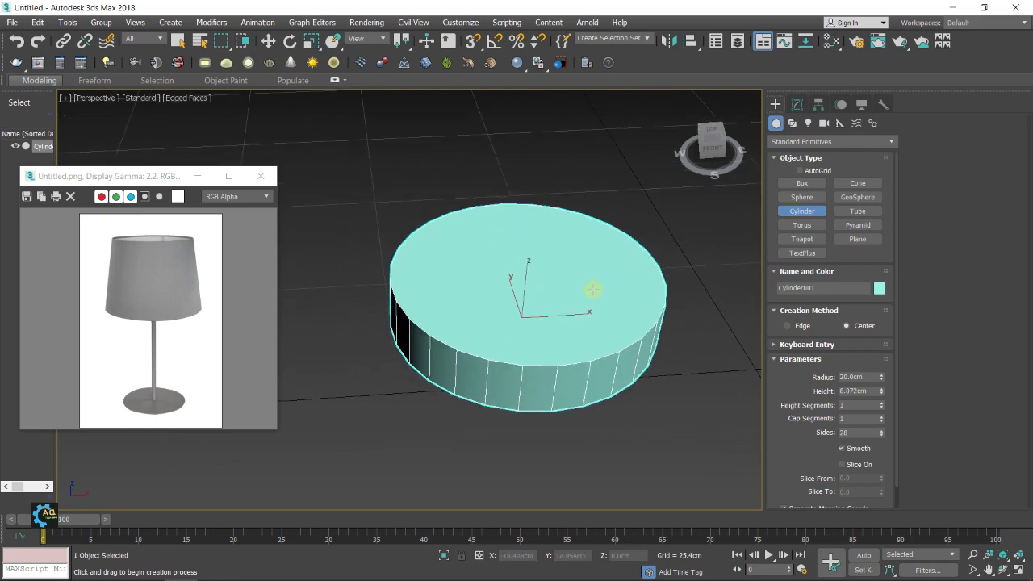
Step: Convert the cylinder to an Editable Poly and switch to Edge mode
right_click(593, 292)
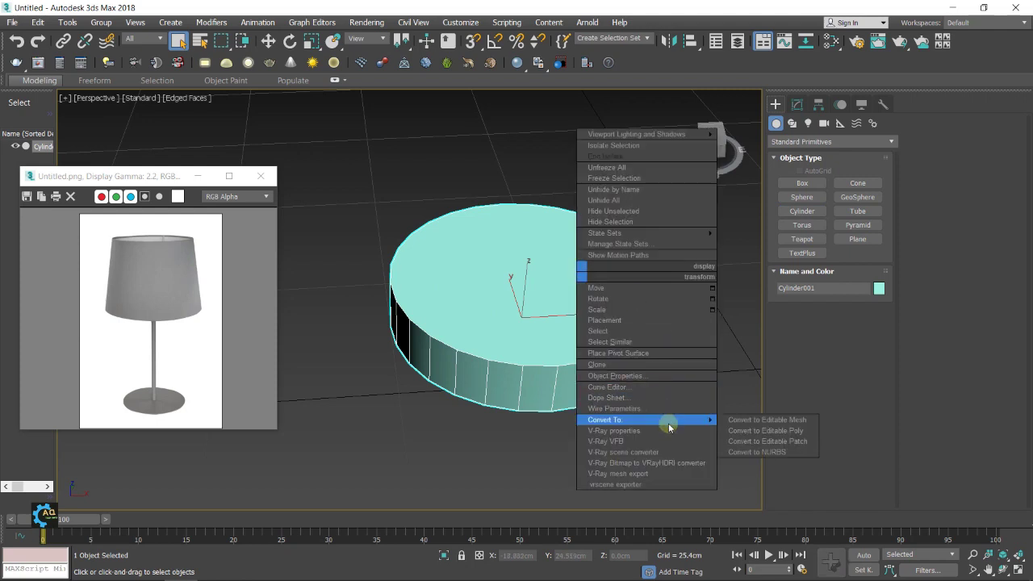
left_click(752, 430)
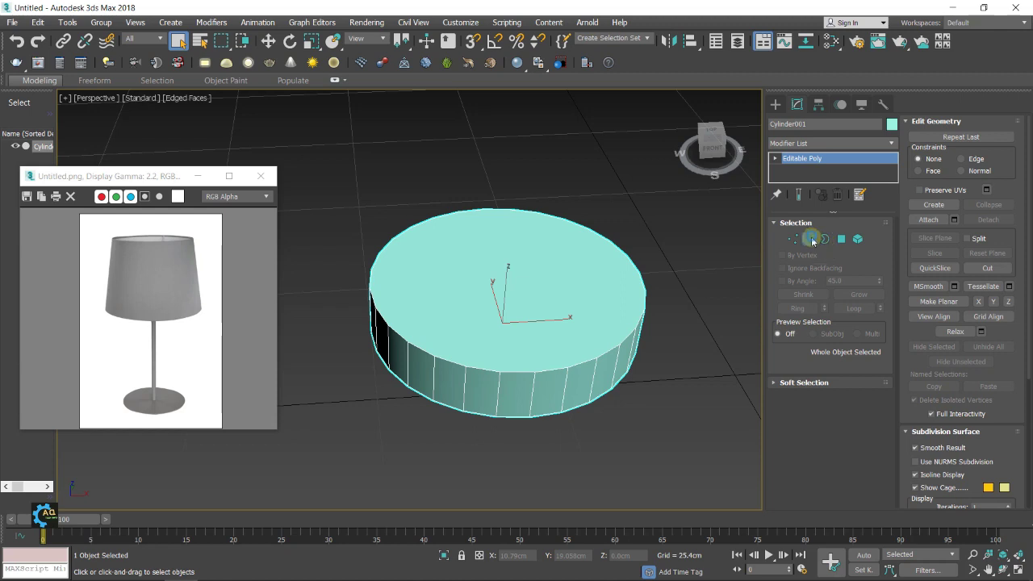
left_click(811, 240)
Step: Start selecting the base's top rim edges, working leftward around the loop
left_click(589, 368)
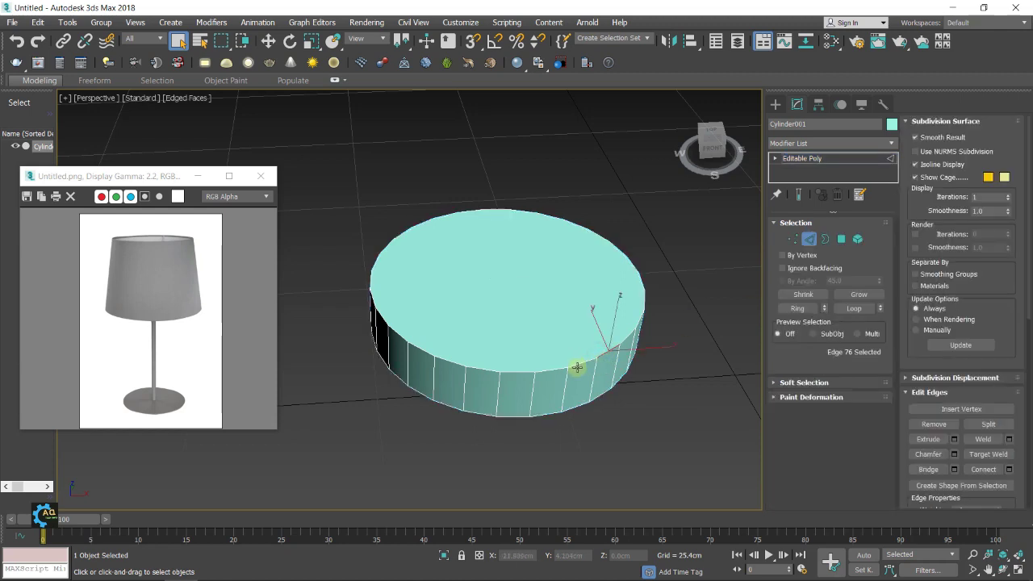
left_click(573, 365, "ctrl")
left_click(557, 370, "ctrl")
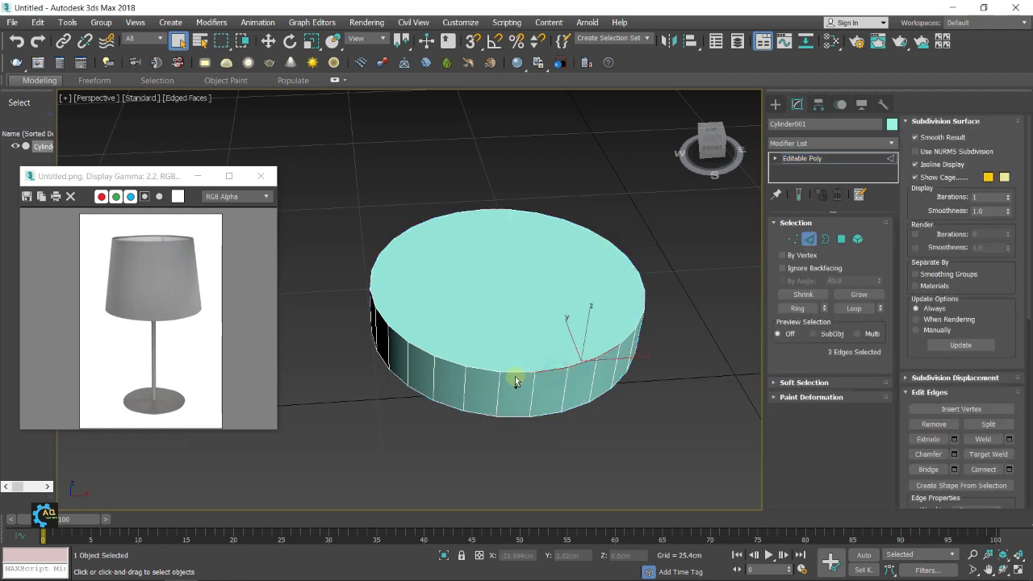
left_click(483, 370, "ctrl")
left_click(452, 364, "ctrl")
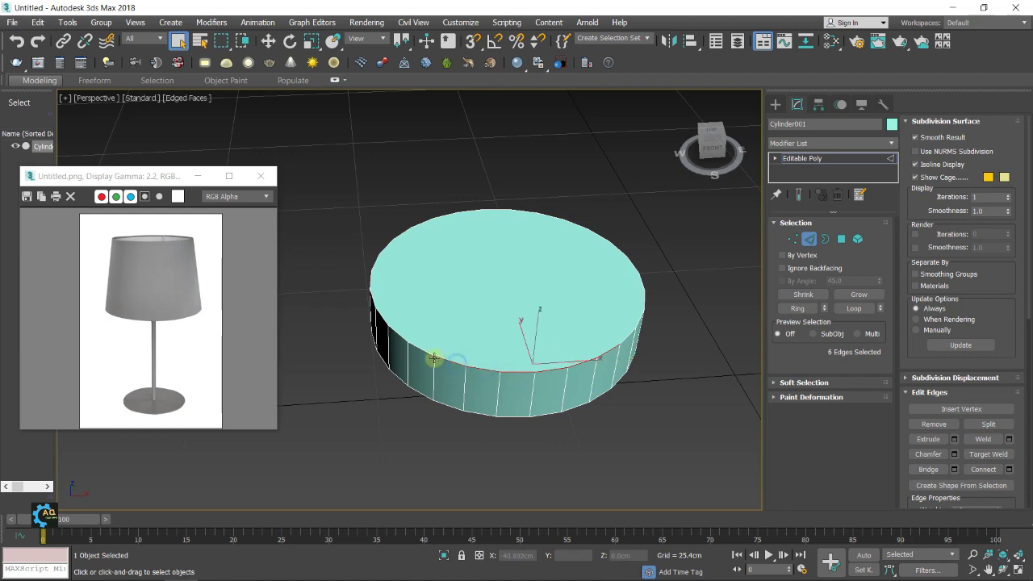
left_click(415, 357, "ctrl")
left_click(397, 334, "ctrl")
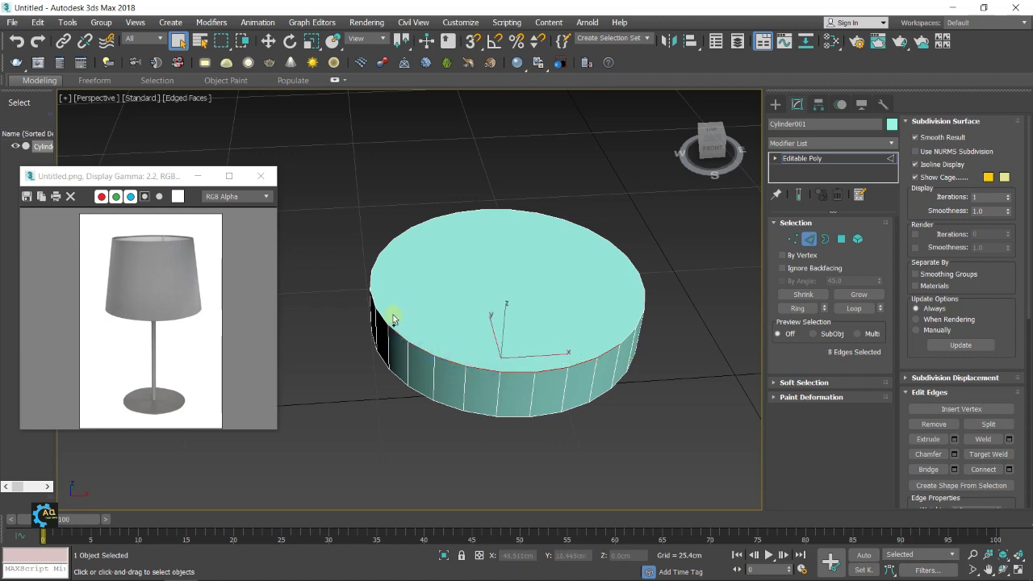
left_click(380, 315, "ctrl")
left_click(373, 303, "ctrl")
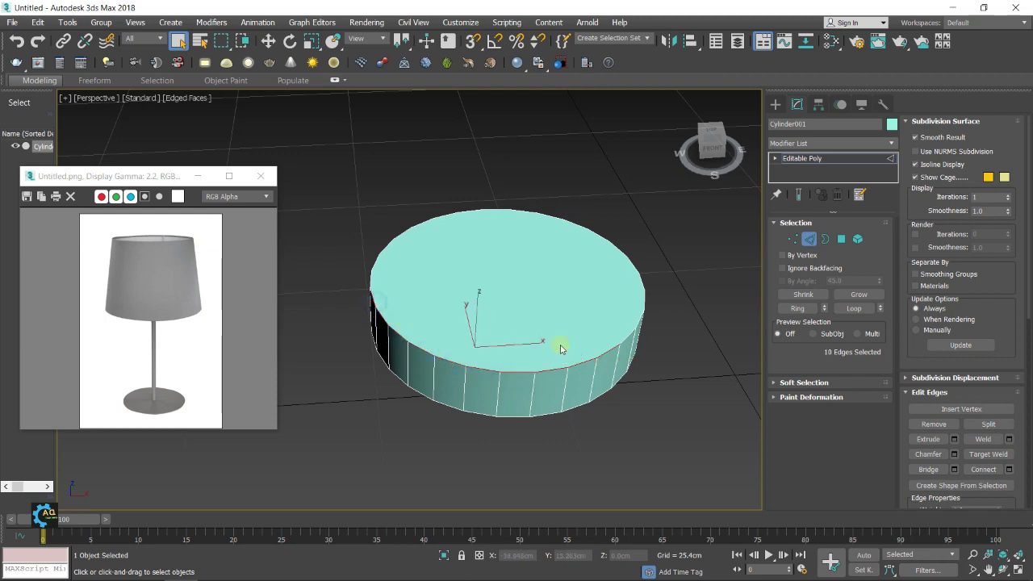
mouse_move(551, 357)
middle_mouse_down("alt")
mouse_move(620, 346)
mouse_move(560, 352)
mouse_move(660, 414)
middle_mouse_up("alt")
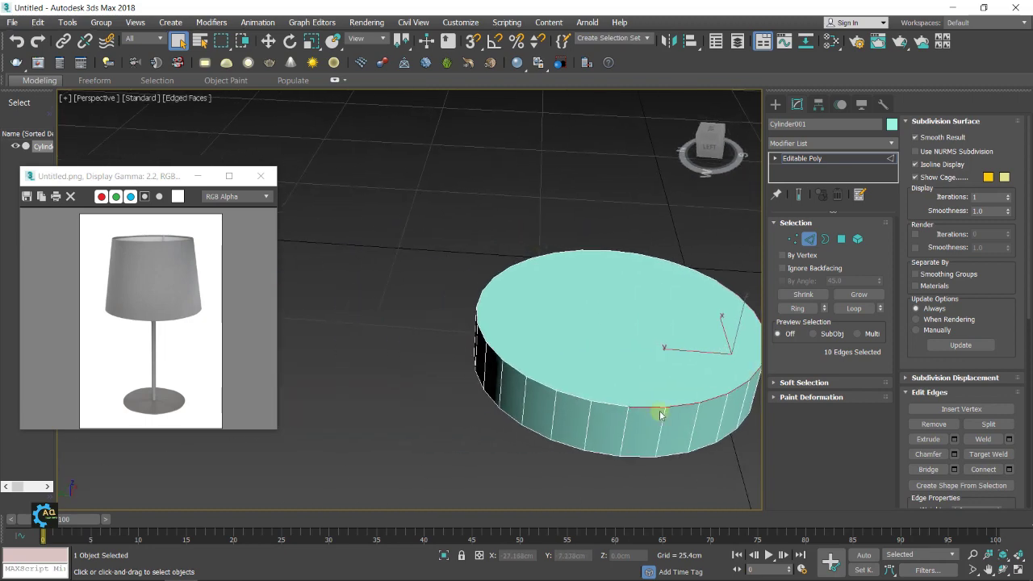
left_click(595, 403, "ctrl")
left_click(577, 396, "ctrl")
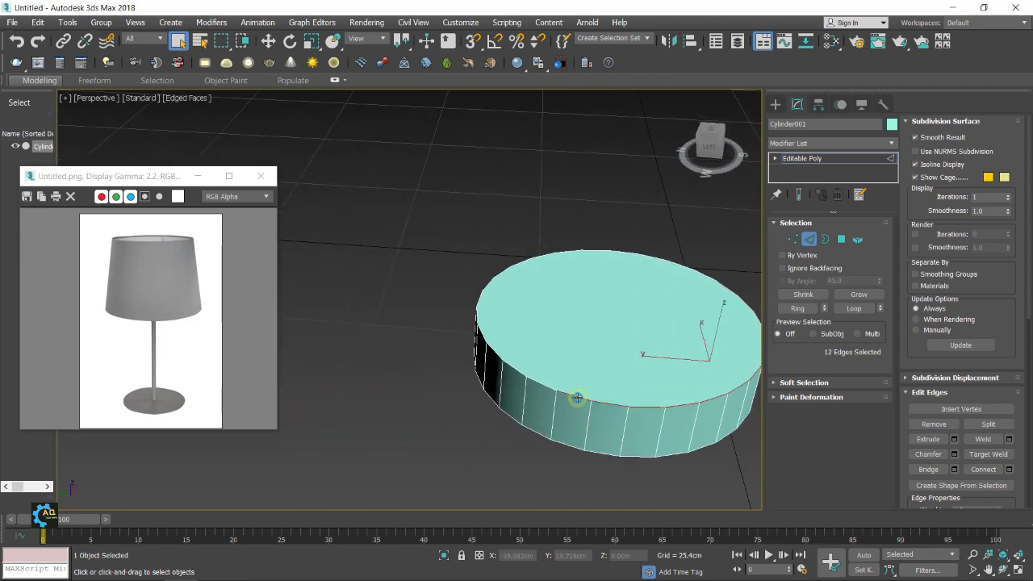
left_click(547, 388, "ctrl")
Step: Add the remaining front, left and right rim edges to complete the top loop
mouse_move(542, 392)
middle_mouse_down("alt")
mouse_move(590, 410)
mouse_move(636, 396)
mouse_move(622, 352)
middle_mouse_up("alt")
left_click(686, 396, "ctrl")
left_click(652, 402, "ctrl")
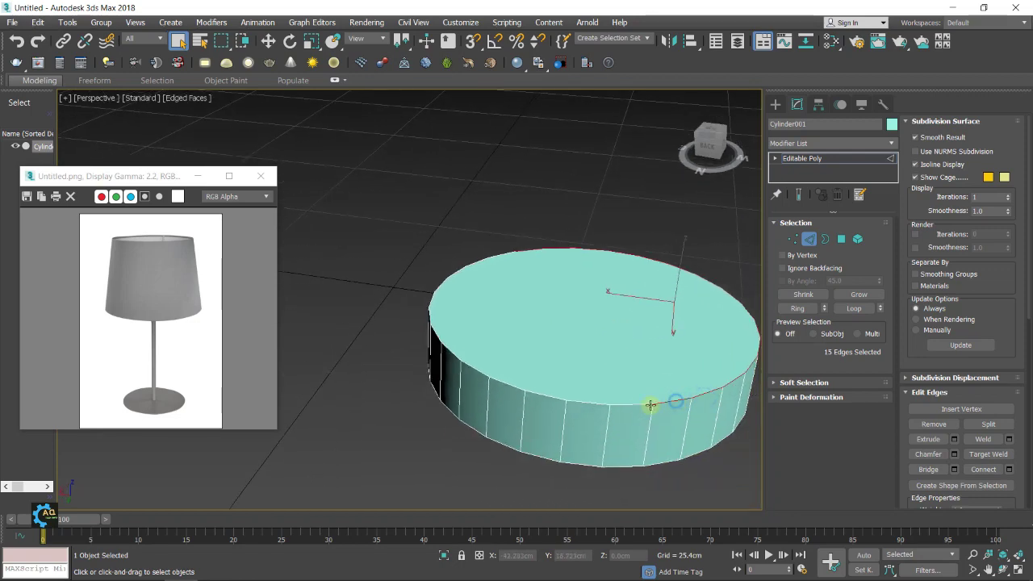
left_click(626, 406, "ctrl")
left_click(588, 405, "ctrl")
left_click(546, 396, "ctrl")
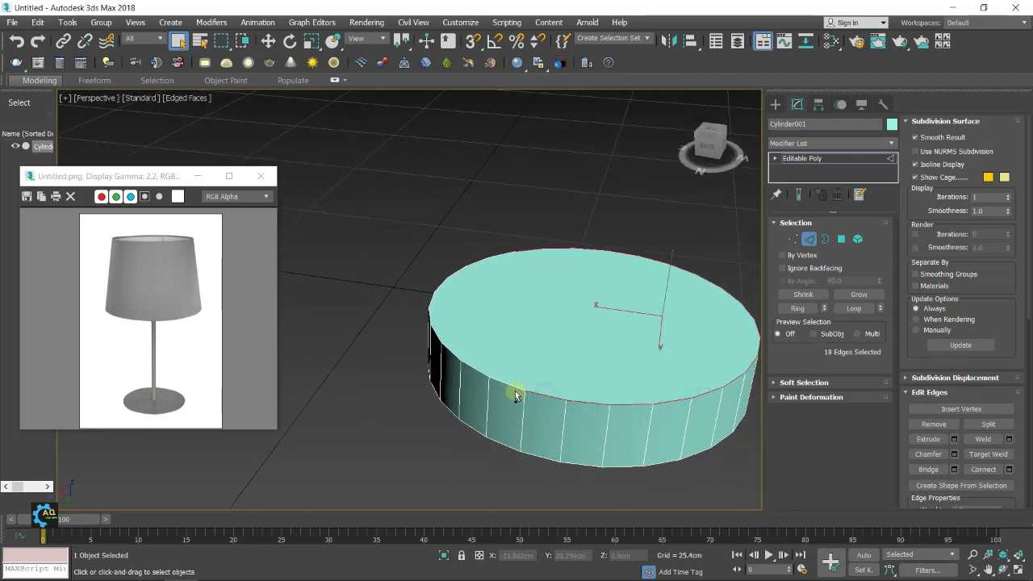
left_click(513, 386, "ctrl")
left_click(475, 371, "ctrl")
left_click(452, 360, "ctrl")
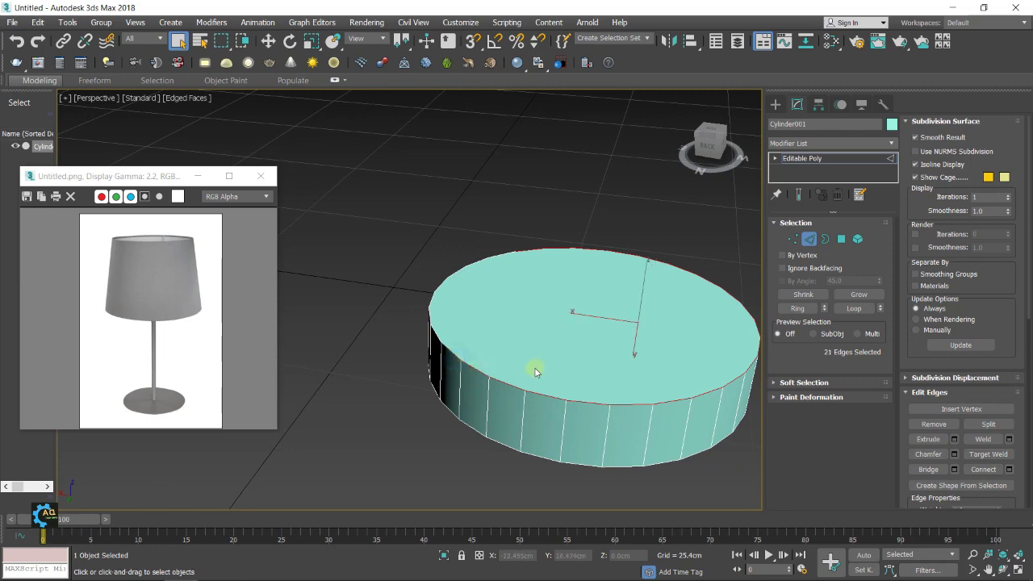
mouse_move(655, 395)
middle_mouse_down("alt")
mouse_move(509, 396)
mouse_move(643, 411)
mouse_move(669, 396)
mouse_move(597, 392)
mouse_move(612, 407)
middle_mouse_up("alt")
left_click(617, 412, "ctrl")
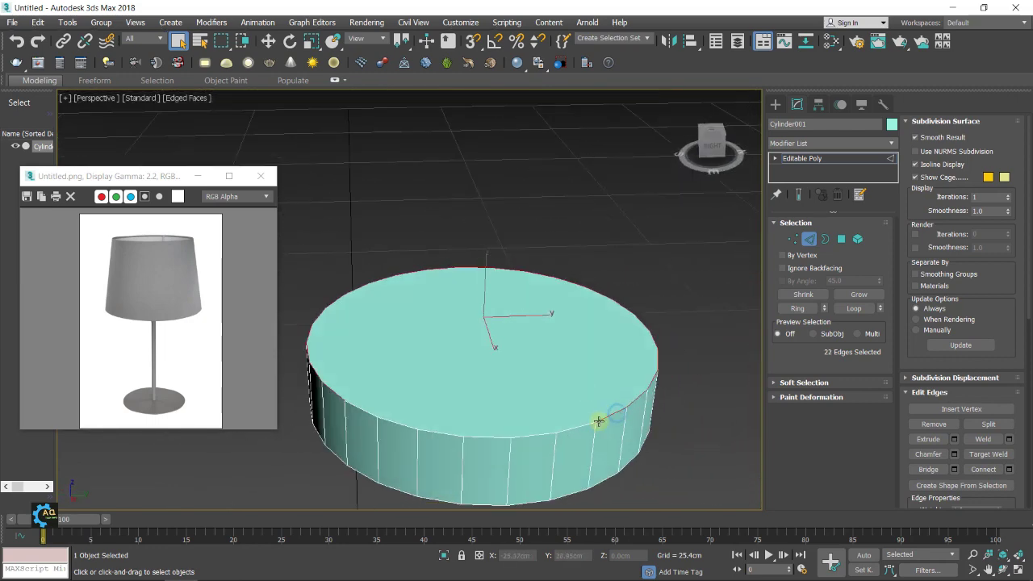
left_click(581, 427, "ctrl")
left_click(542, 436, "ctrl")
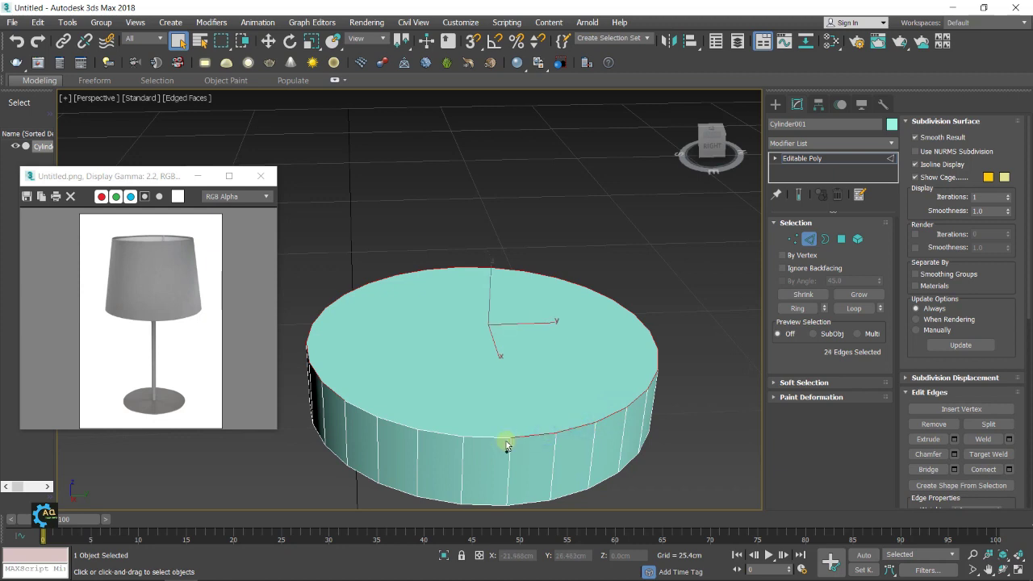
left_click(503, 438, "ctrl")
left_click(448, 435, "ctrl")
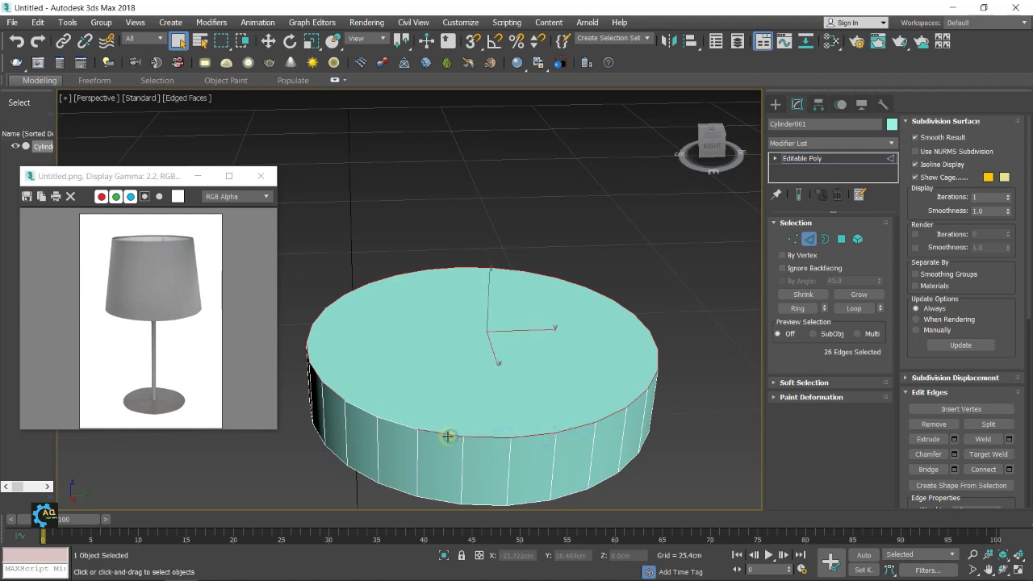
left_click(402, 424, "ctrl")
left_click(369, 415, "ctrl")
middle_click_drag(470, 413, 613, 412, "alt")
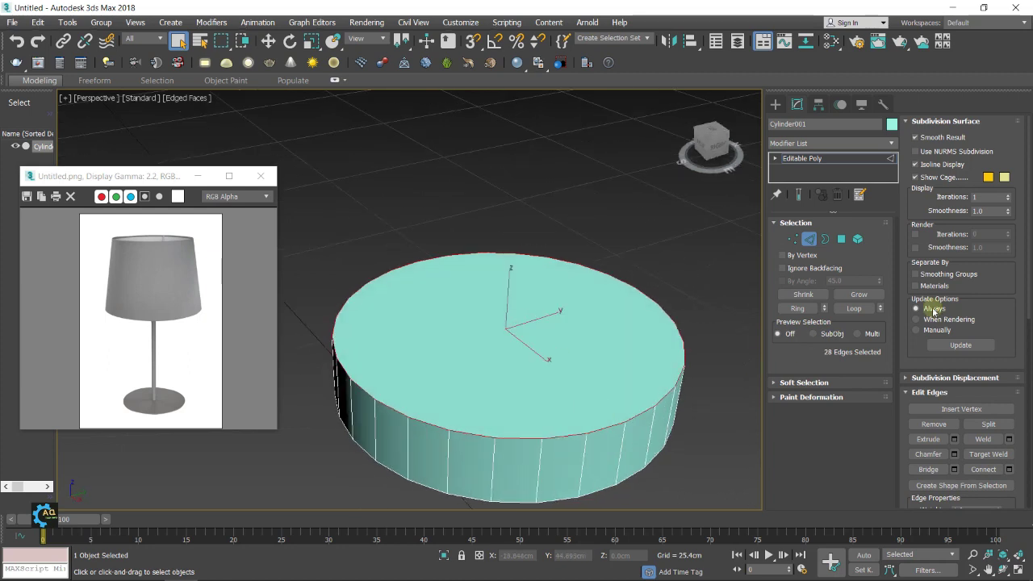
Step: Chamfer the top rim by 4.495cm with 7 segments, then select the base's top face
left_click(953, 454)
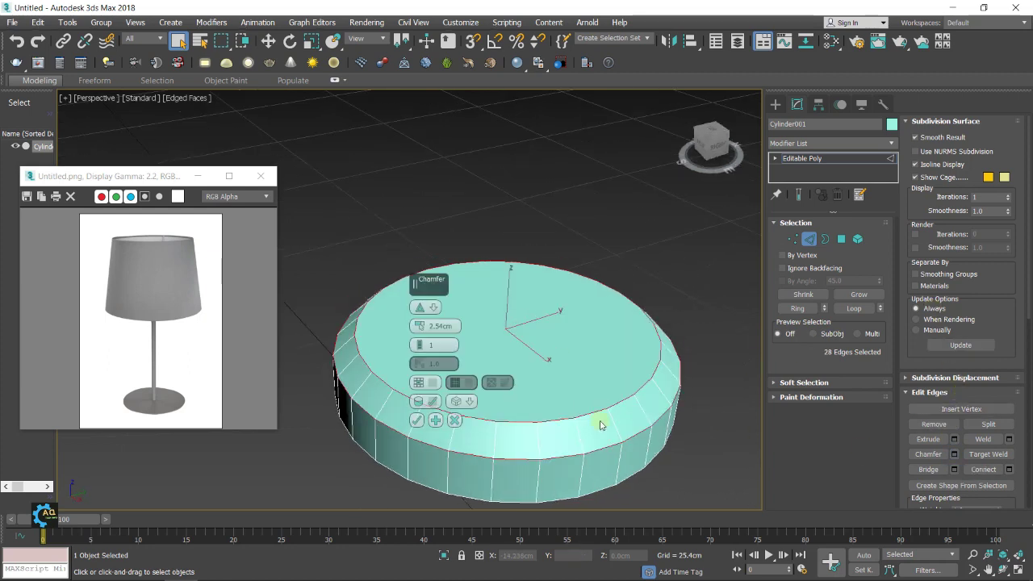
left_click_drag(419, 325, 418, 326)
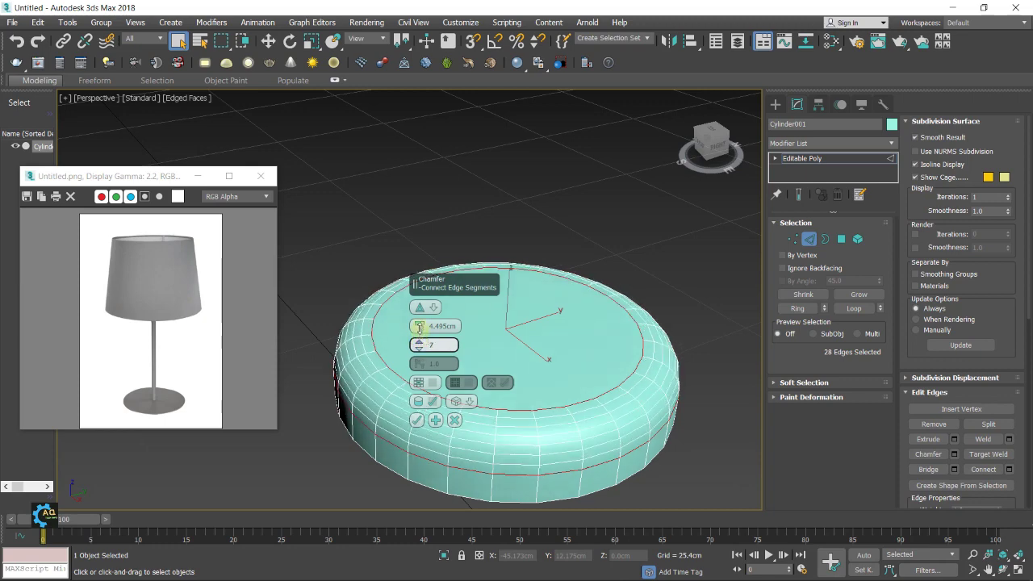
mouse_move(576, 388)
middle_mouse_down("alt")
mouse_move(564, 384)
mouse_move(601, 432)
middle_mouse_up("alt")
left_click(417, 420)
left_click(839, 239)
left_click(562, 321)
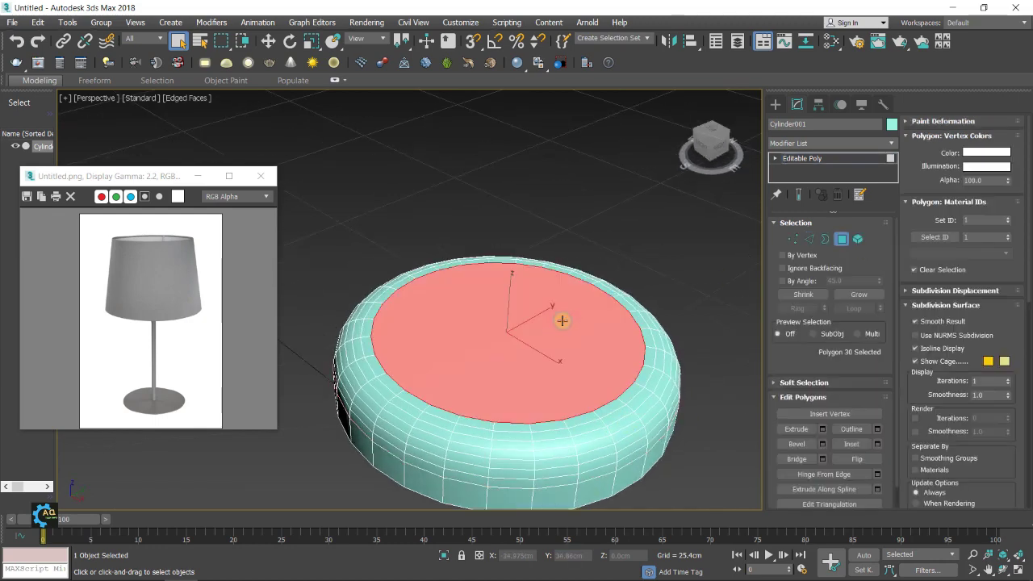
Step: Inset the base's top face down to a small central disc
left_click(877, 445)
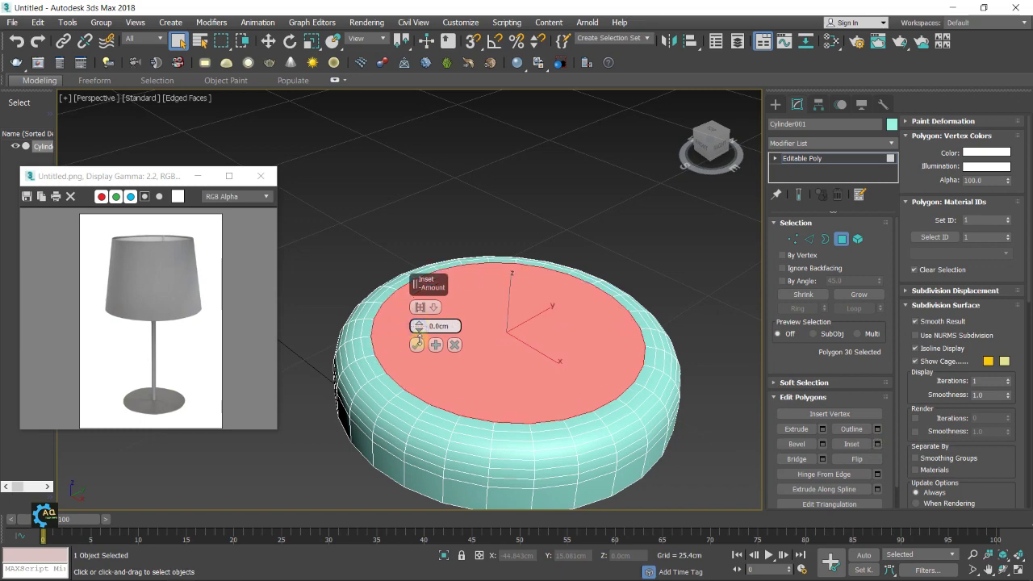
left_click_drag(419, 327, 421, 304)
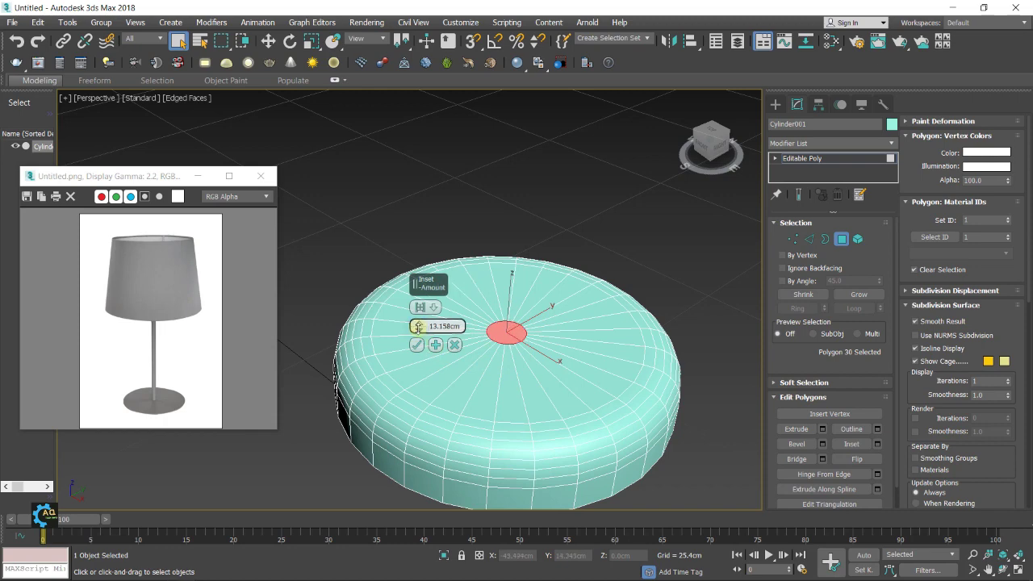
left_click(416, 344)
middle_click_drag(535, 369, 589, 368)
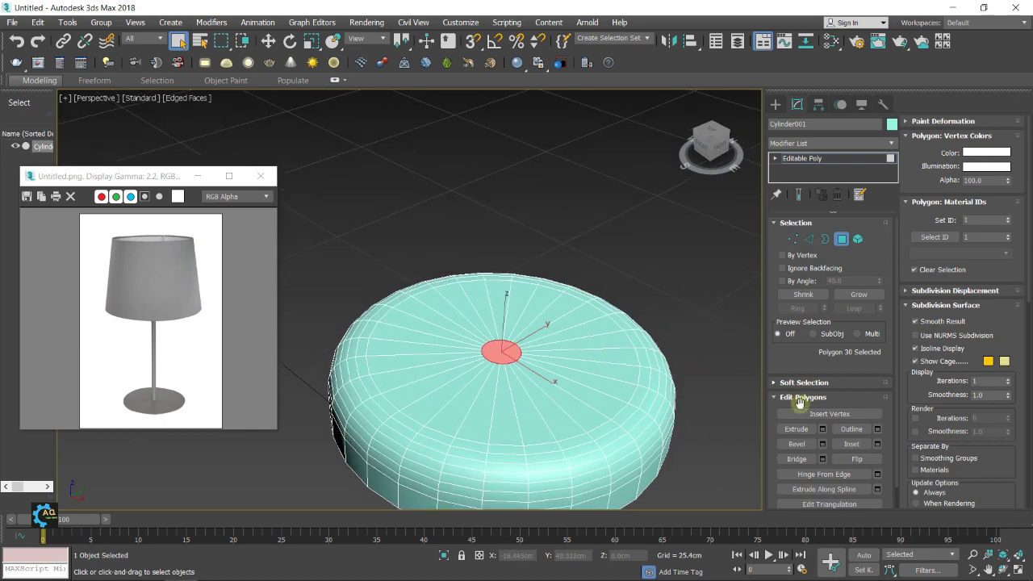
Step: Extrude the central disc upward about 74cm into the lamp stem
key("shift+e")
middle_click_drag(595, 310, 529, 387)
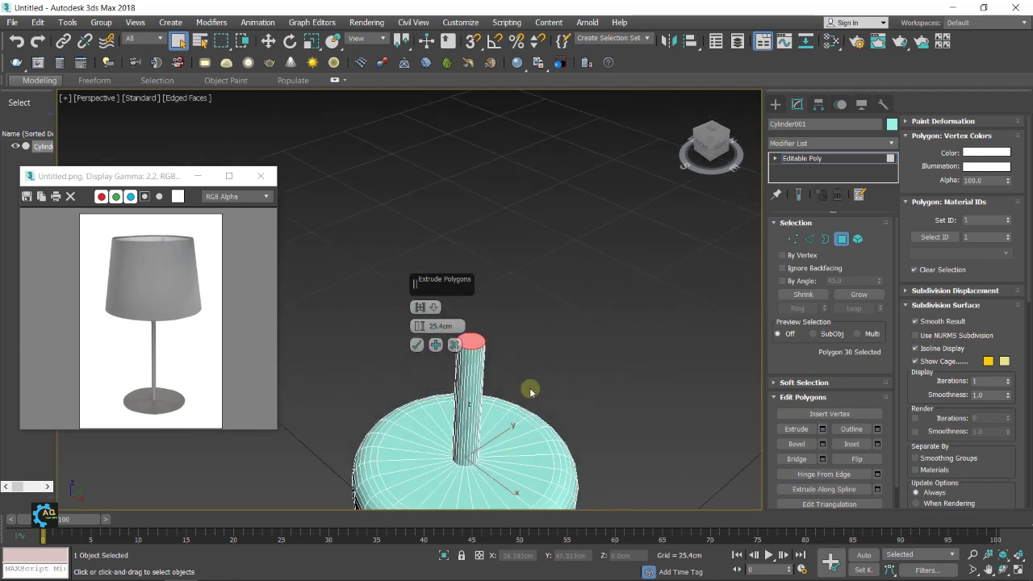
mouse_move(420, 286)
left_mouse_down()
mouse_move(420, 230)
mouse_move(422, 288)
left_mouse_up()
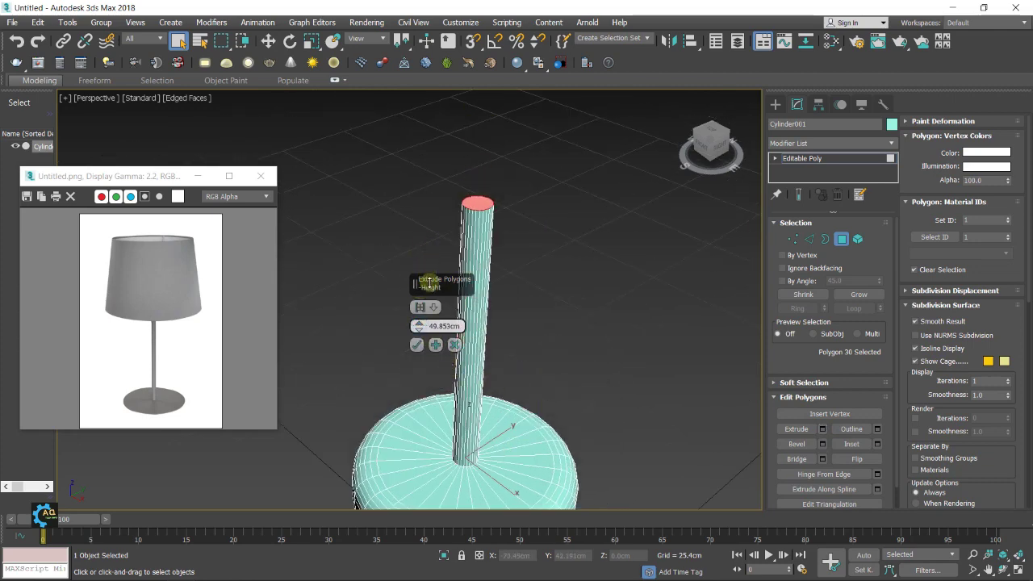
scroll(500, 299, "down", 5)
middle_click_drag(558, 329, 540, 362)
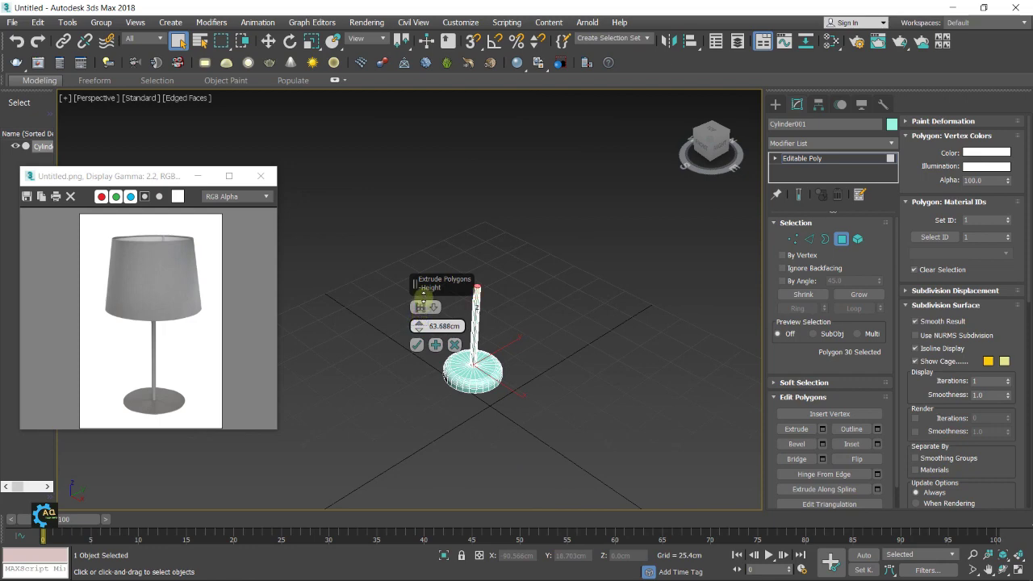
left_click_drag(423, 294, 427, 288)
middle_click_drag(554, 299, 530, 335, "alt")
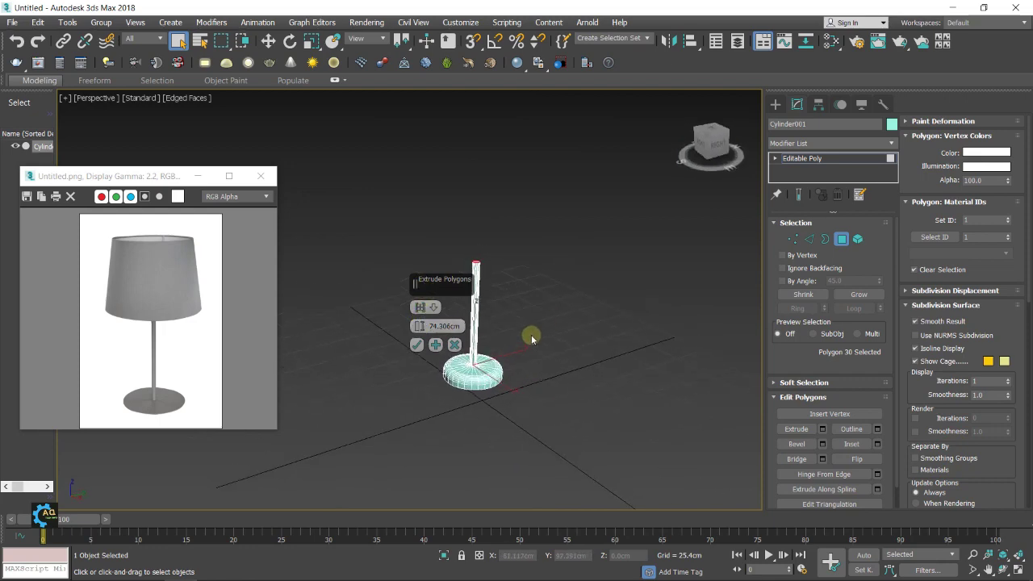
scroll(487, 357, "up", 4)
scroll(486, 358, "up", 2)
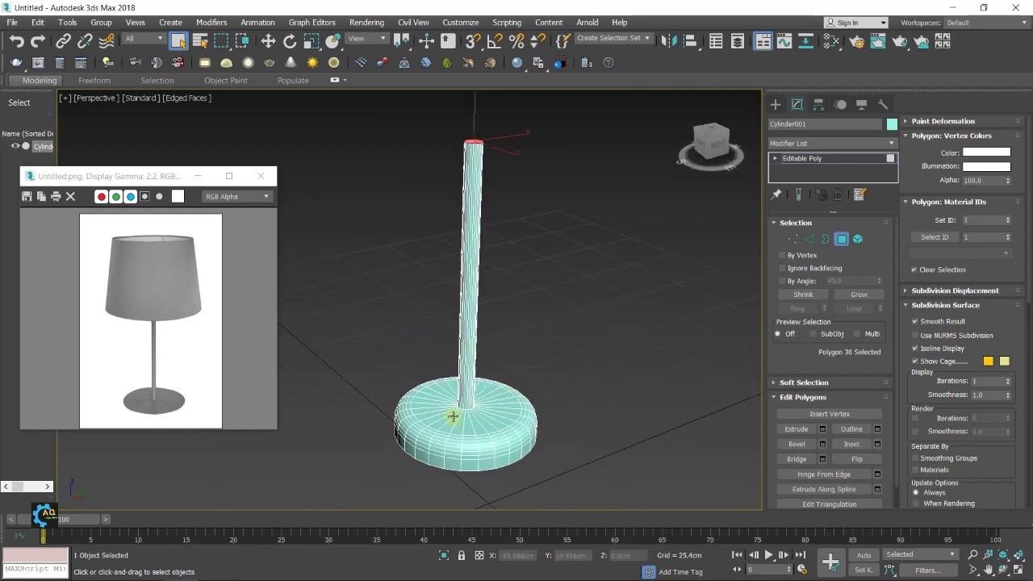
scroll(453, 416, "up", 3)
scroll(601, 404, "up", 1)
scroll(536, 375, "up", 3)
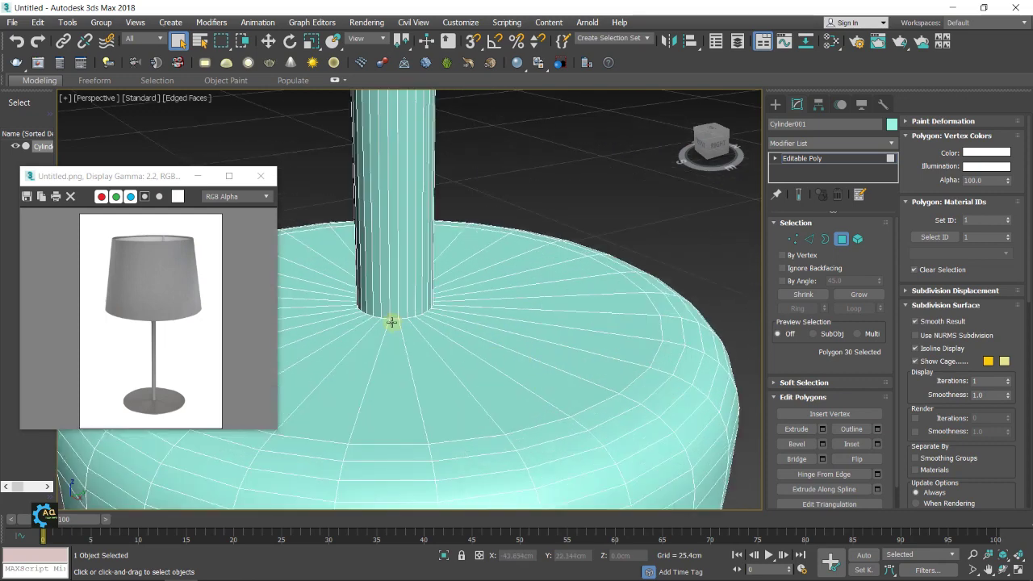
Step: Select the full edge loop around the foot of the stem
left_click(394, 321)
middle_click_drag(395, 343, 424, 359)
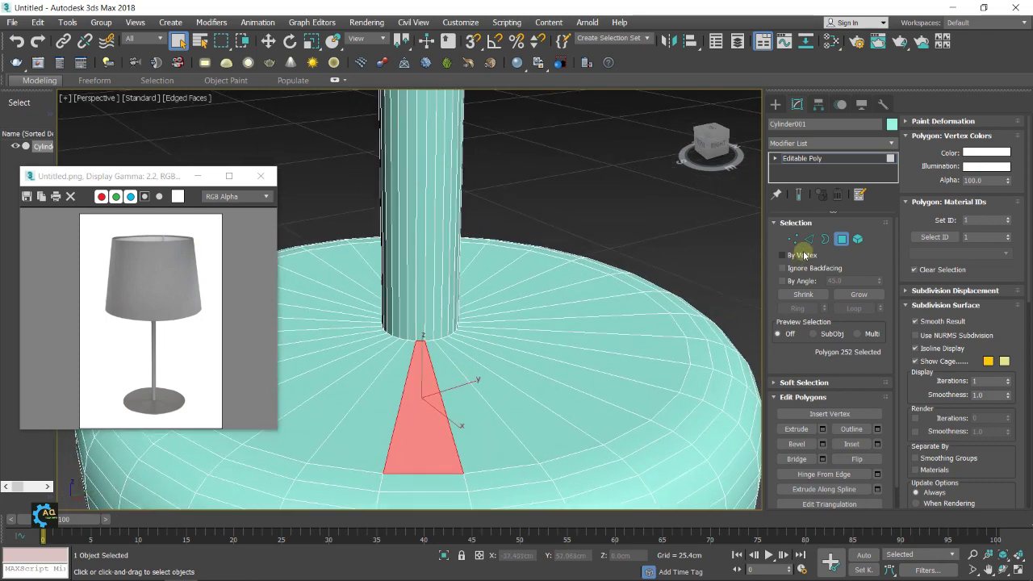
left_click(809, 239)
scroll(403, 350, "up", 2)
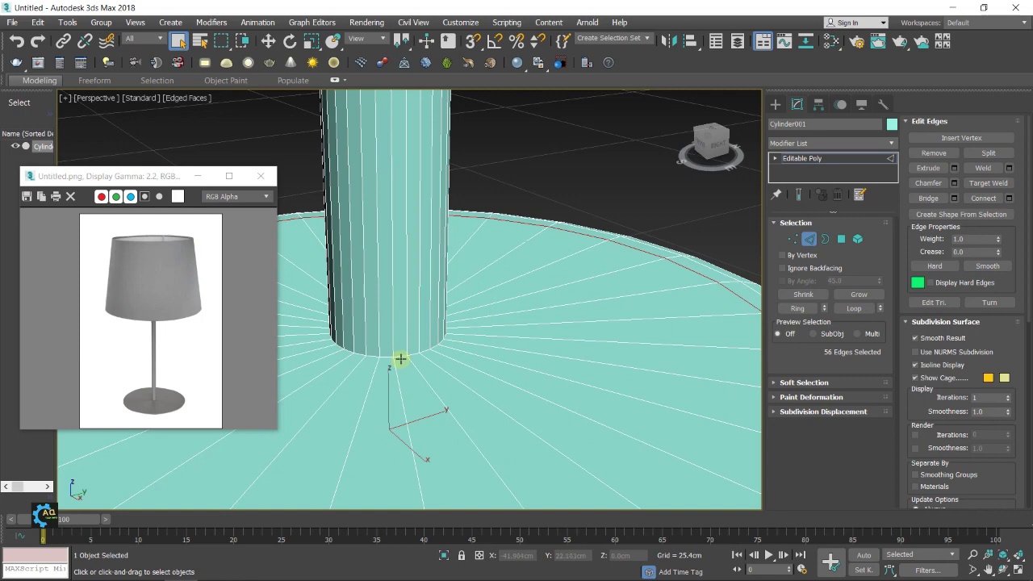
left_click(400, 358)
left_click(855, 308)
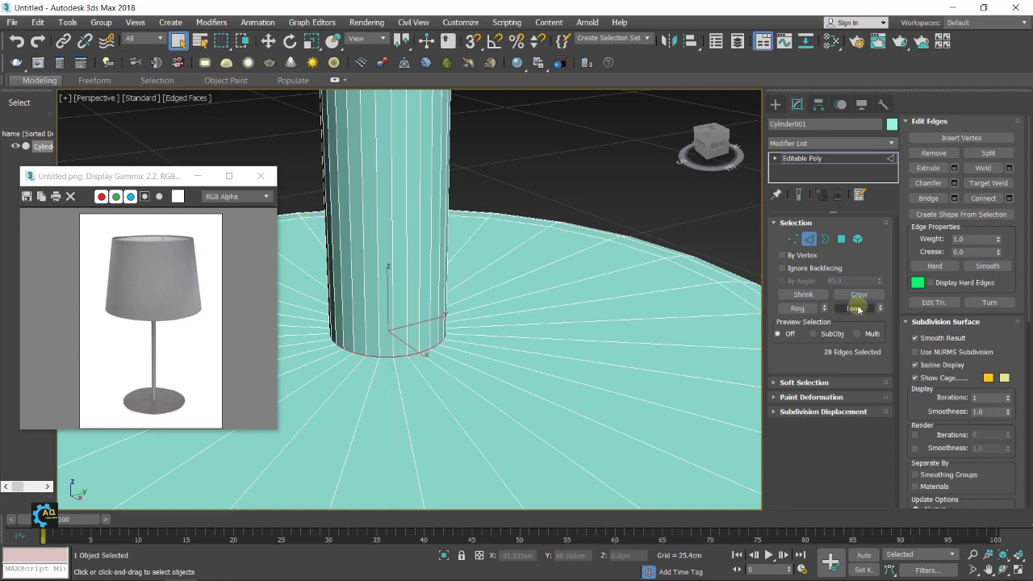
mouse_move(521, 363)
middle_mouse_down("alt")
mouse_move(438, 368)
mouse_move(475, 357)
middle_mouse_up("alt")
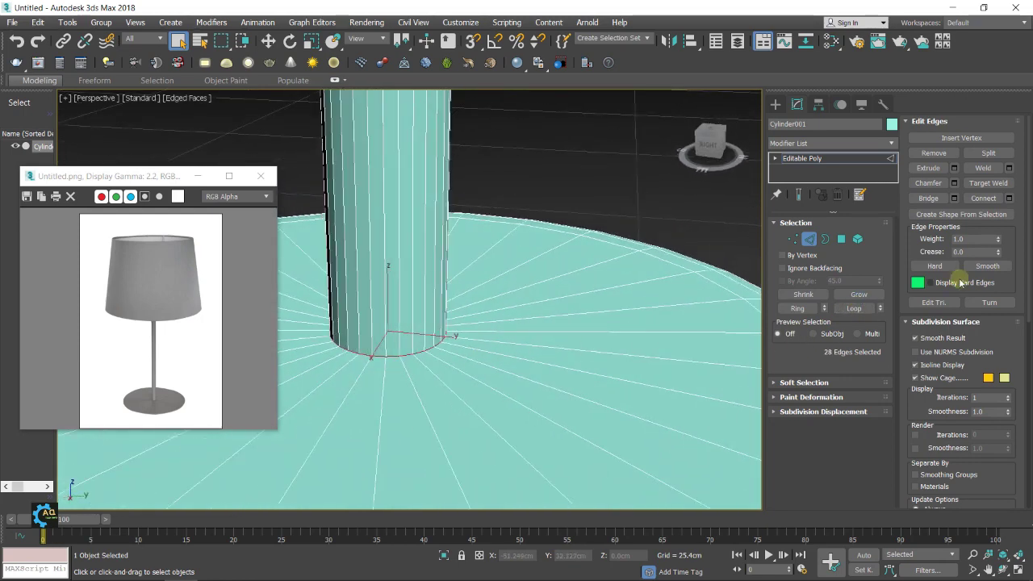
Step: Chamfer the stem-foot loop by 4.495cm and clear the selection
left_click(954, 184)
left_click_drag(442, 326, 549, 329)
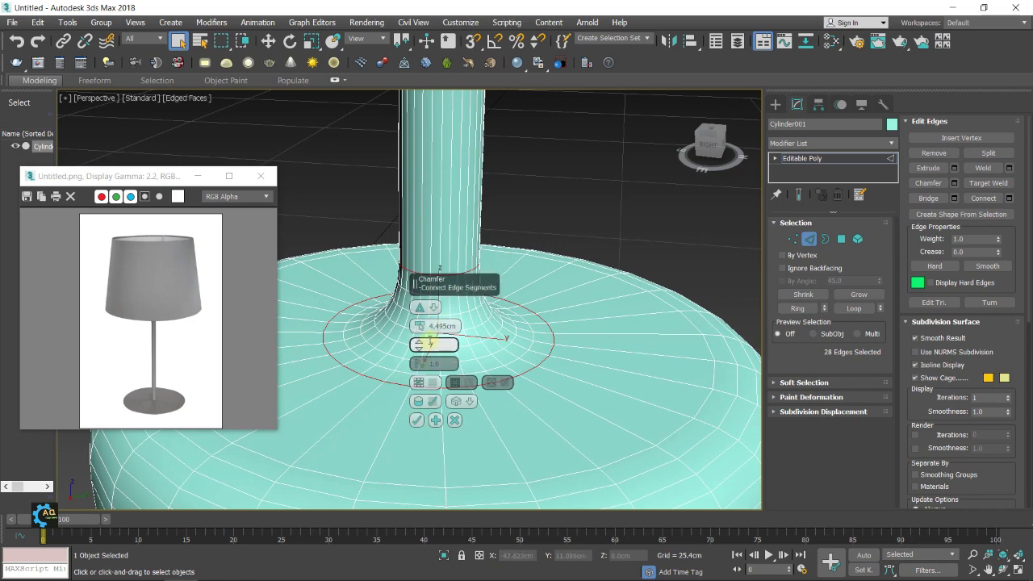
left_click(417, 419)
left_click(583, 232)
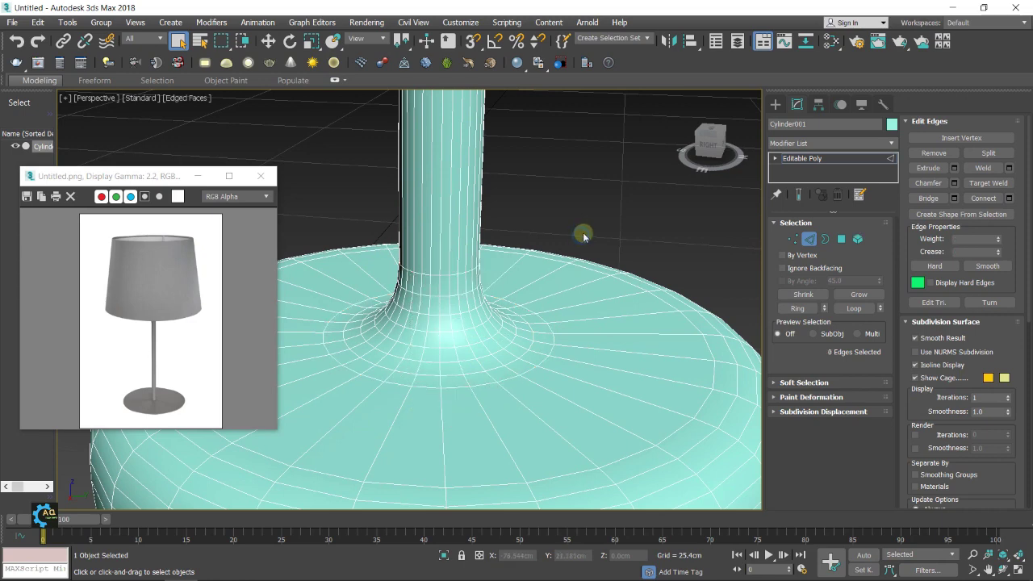
scroll(578, 257, "down", 4)
scroll(578, 257, "down", 3)
mouse_move(604, 237)
middle_mouse_down()
mouse_move(544, 341)
mouse_move(528, 260)
mouse_move(535, 285)
middle_mouse_up()
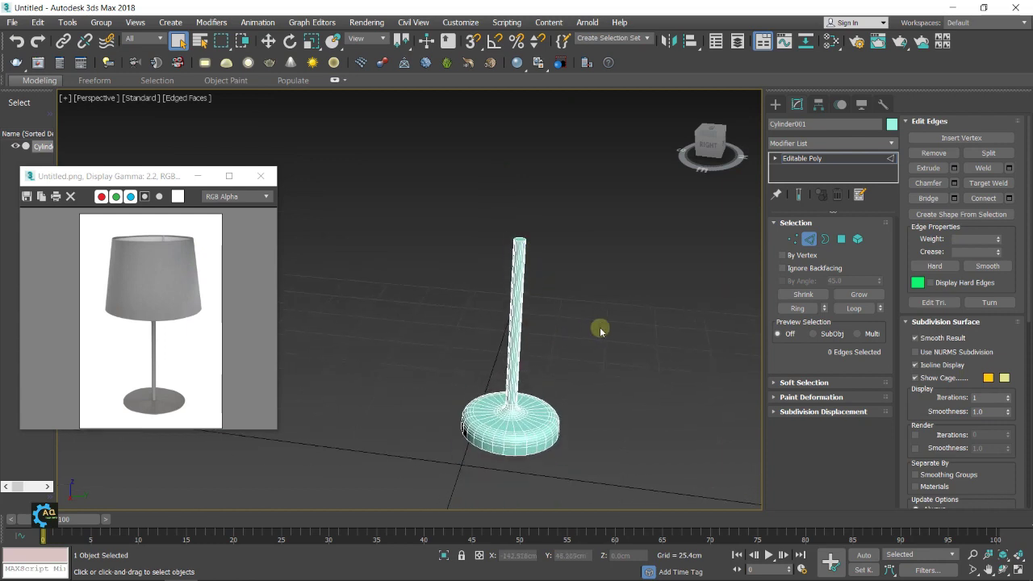
Step: Create a thin-walled tube about 19.8cm in radius and 27.376cm tall beside the lamp base
middle_click_drag(595, 392, 603, 335)
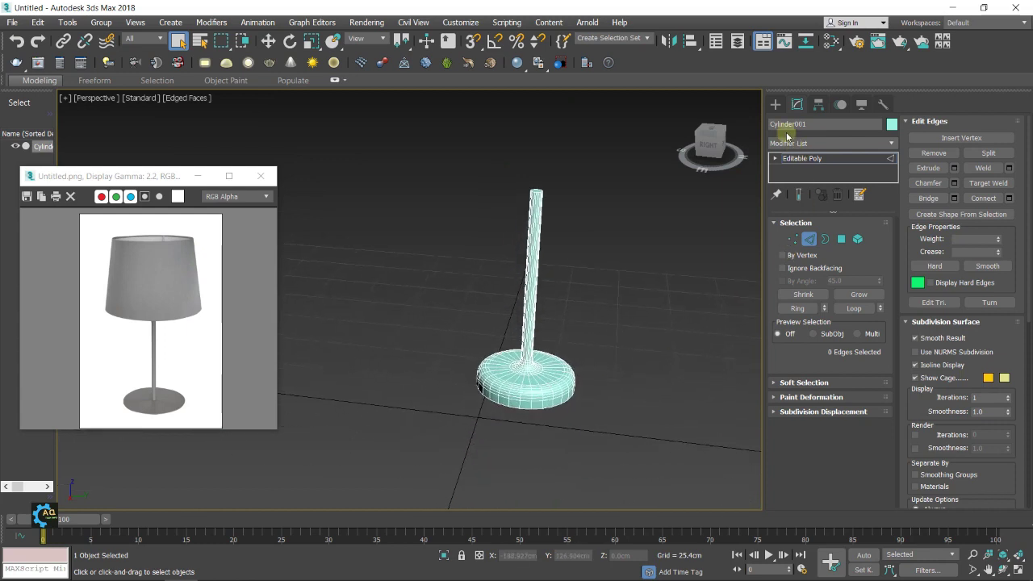
left_click(775, 104)
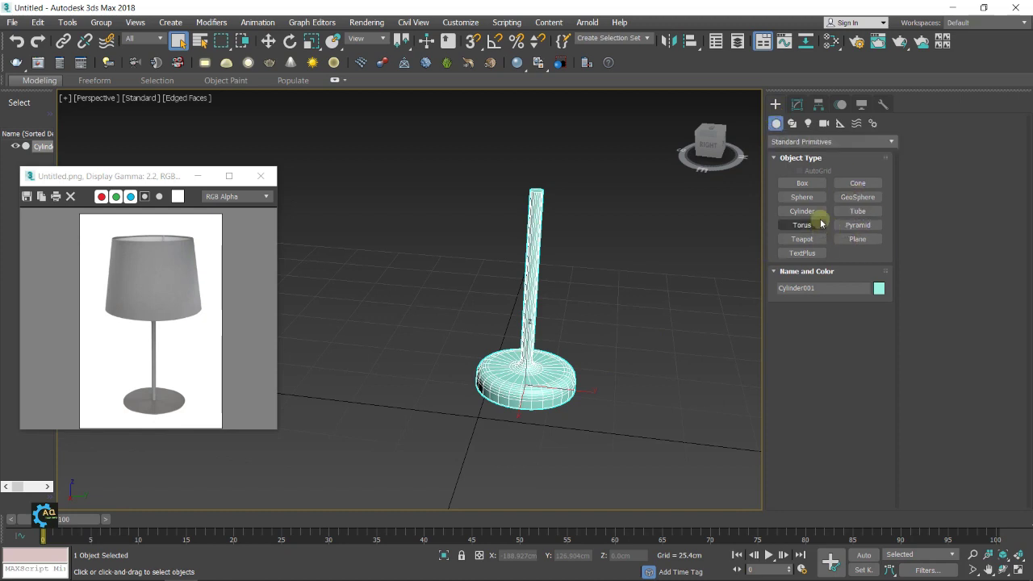
left_click(857, 211)
middle_click_drag(573, 341, 555, 320)
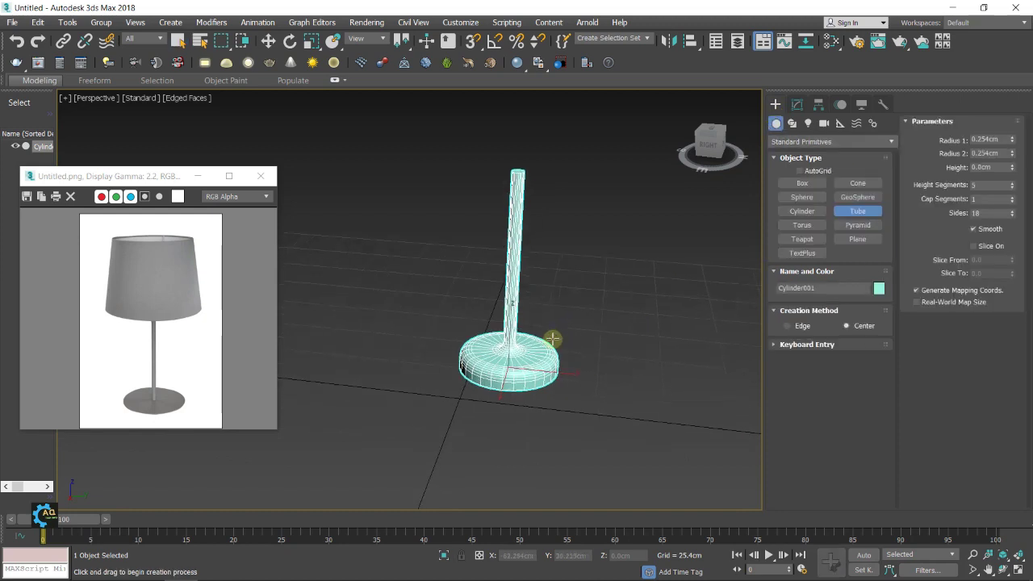
left_click_drag(537, 428, 565, 454)
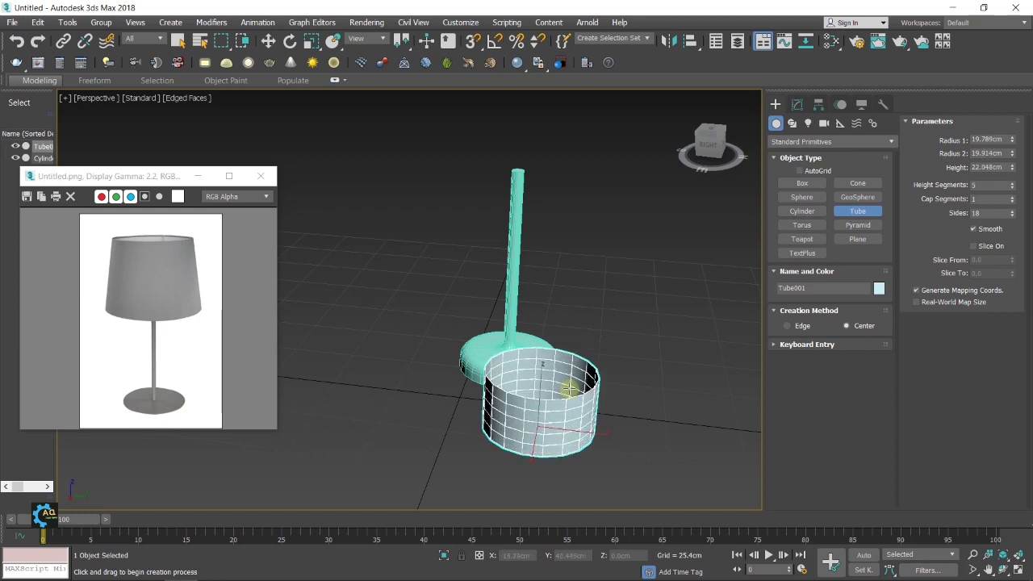
middle_click_drag(538, 409, 523, 424)
mouse_move(710, 144)
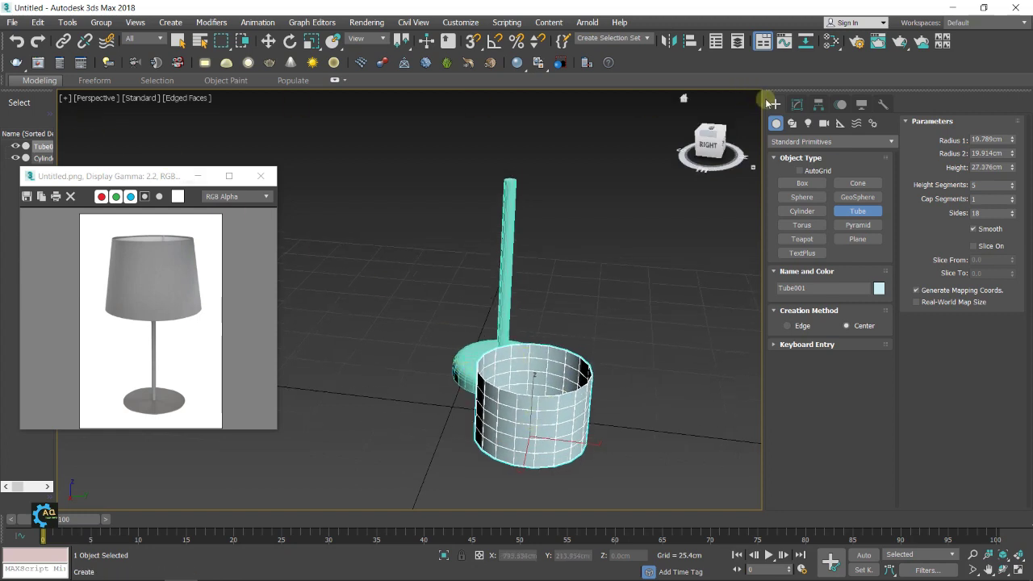
left_click(797, 104)
left_click(775, 104)
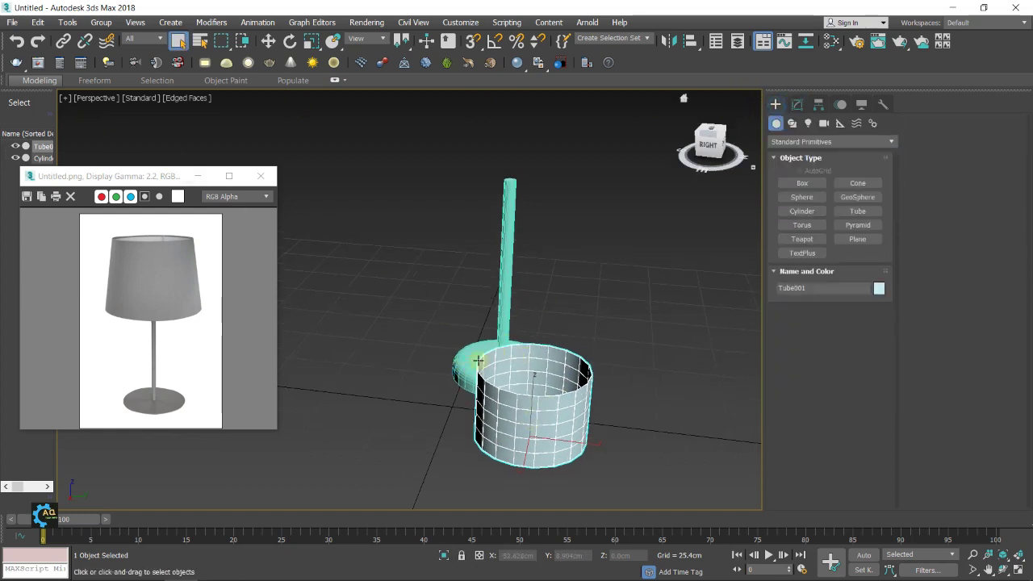
left_click(471, 365)
scroll(477, 407, "down", 2)
Step: Maximize the Top viewport and zoom in on the lamp
scroll(477, 408, "down", 1)
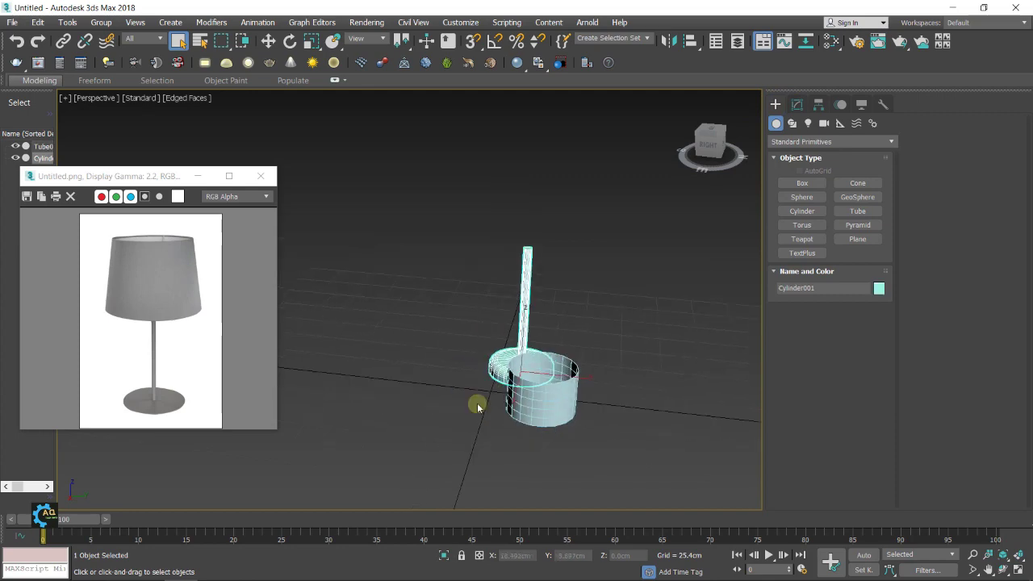
key("alt+w")
right_click(359, 202)
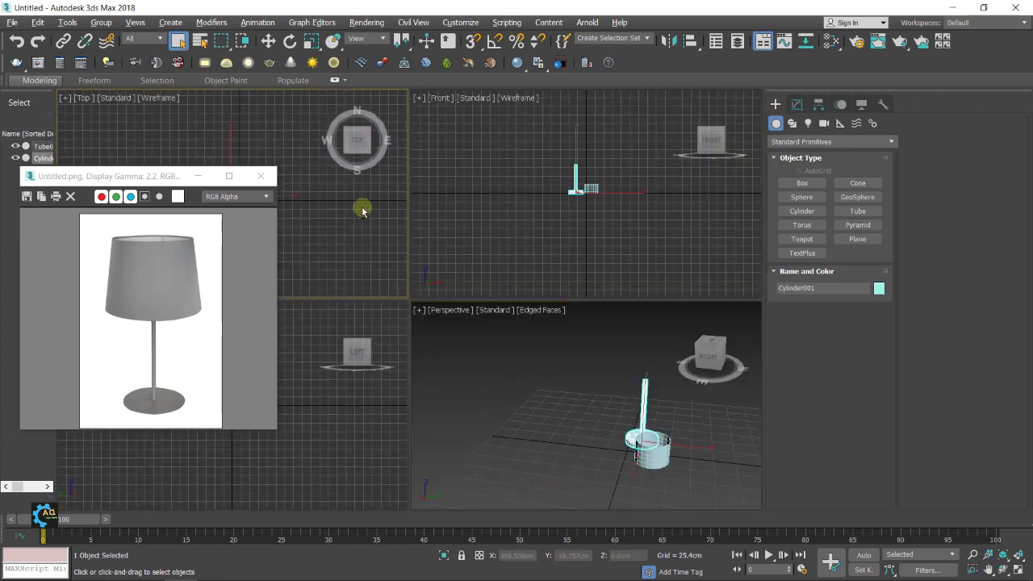
key("alt+w")
middle_click_drag(428, 244, 480, 220)
scroll(484, 274, "up", 2)
scroll(512, 299, "up", 3)
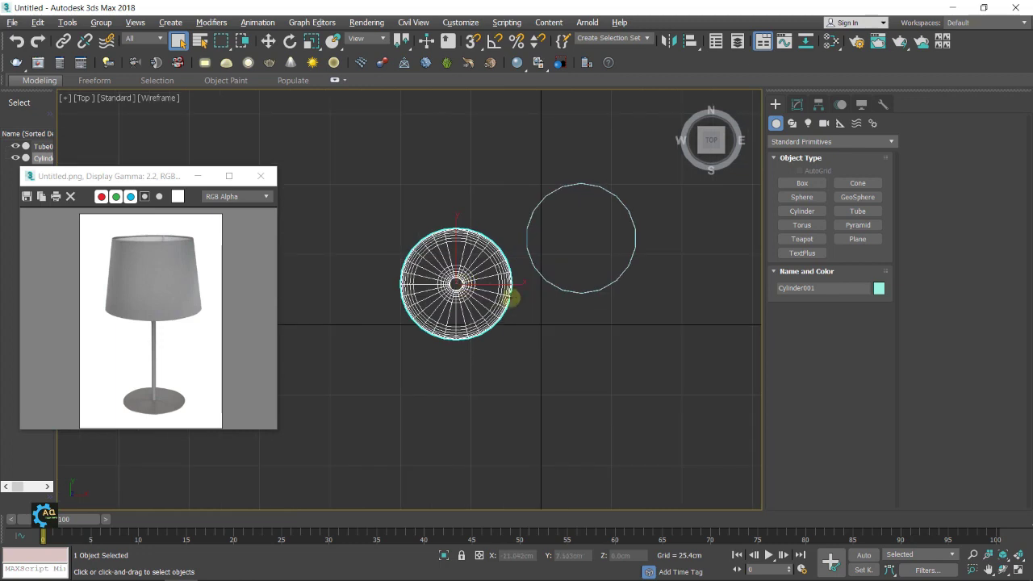
Step: Move the lamp base onto the origin with X and Y set to 0
key("w")
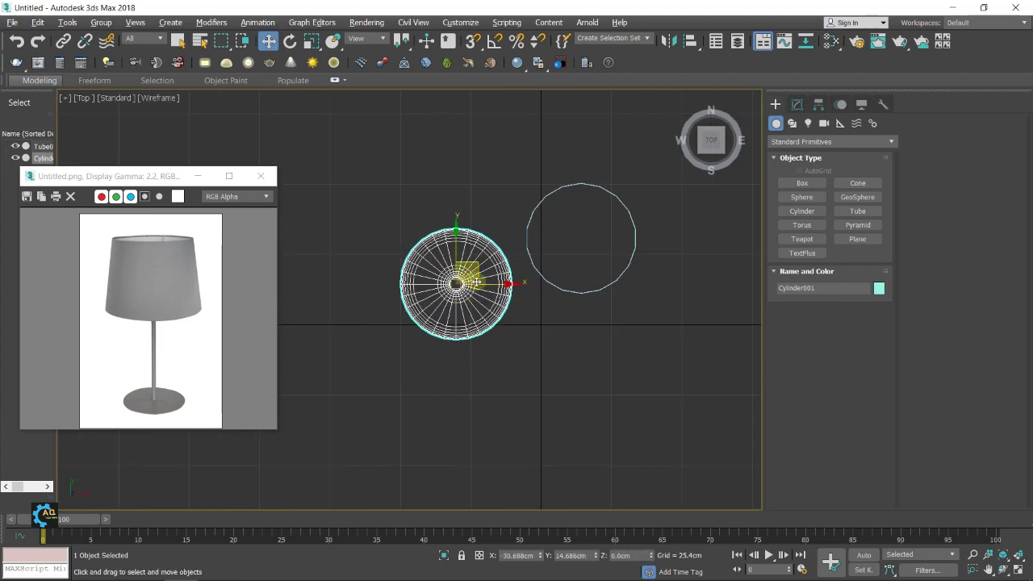
left_click_drag(526, 283, 613, 283)
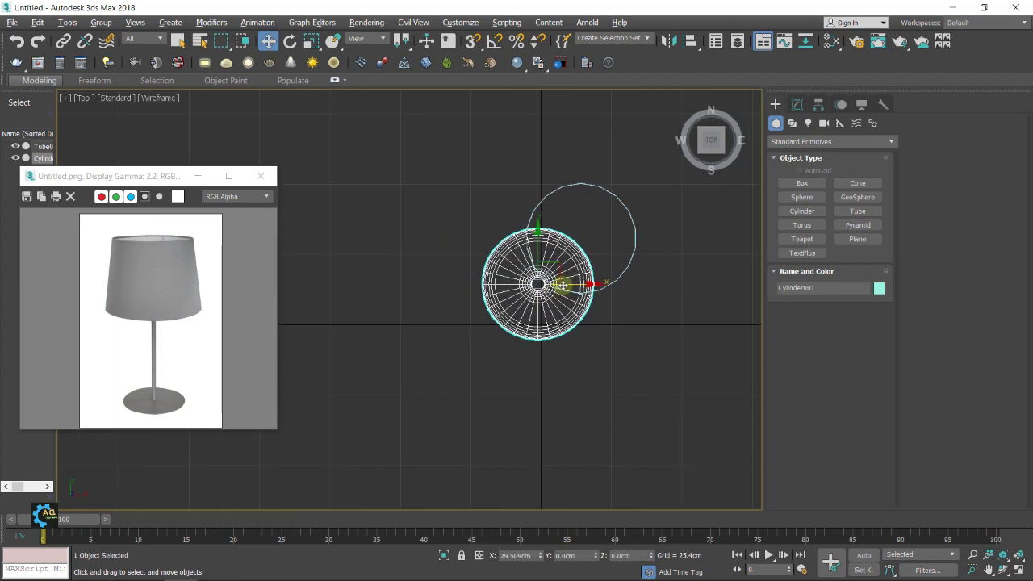
left_click_drag(538, 234, 538, 279)
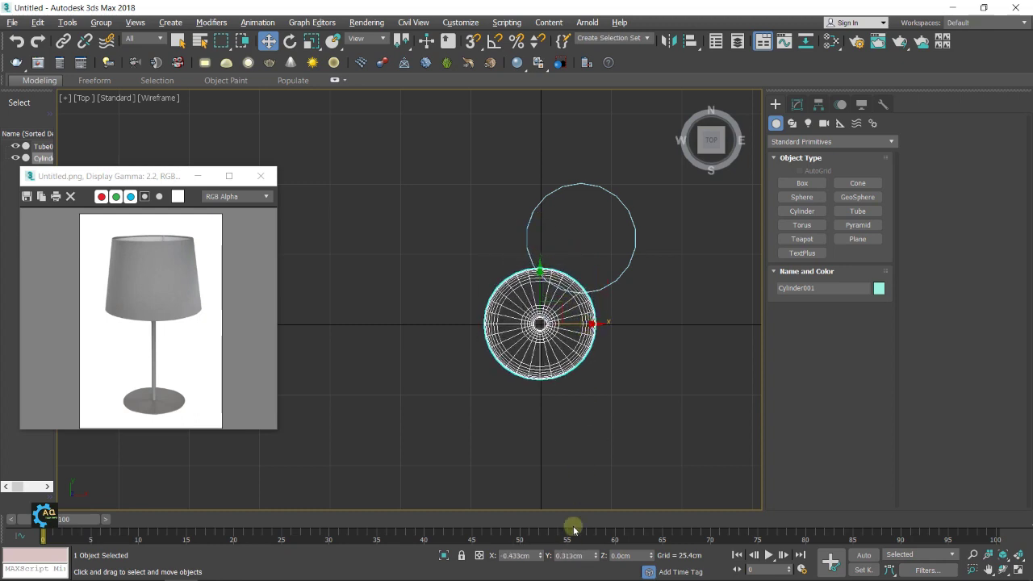
left_click_drag(576, 556, 442, 555)
type("0")
key("Return")
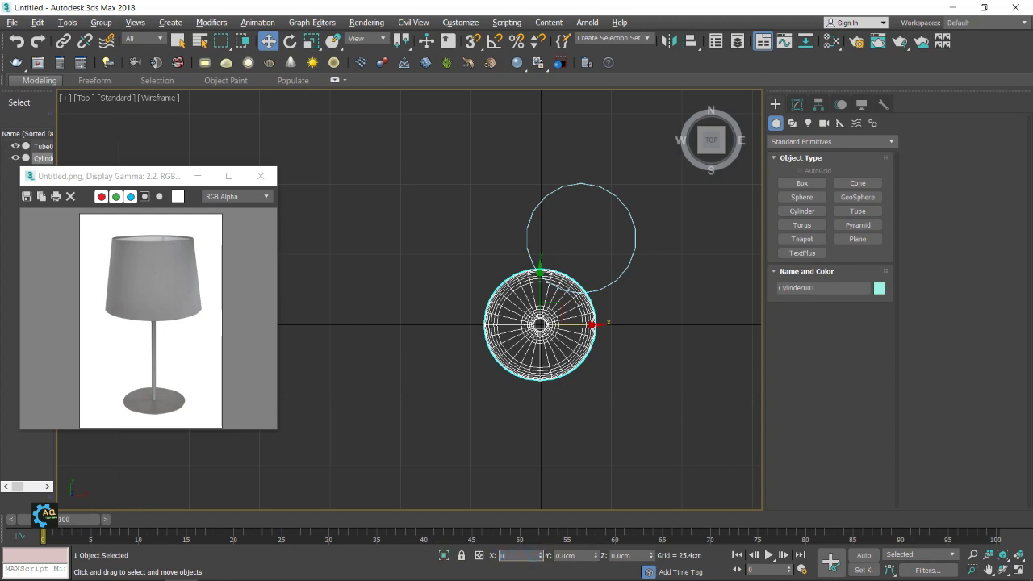
key("Return")
Step: Set the tube's X and Y positions to 0 to centre it over the base
left_click(605, 287)
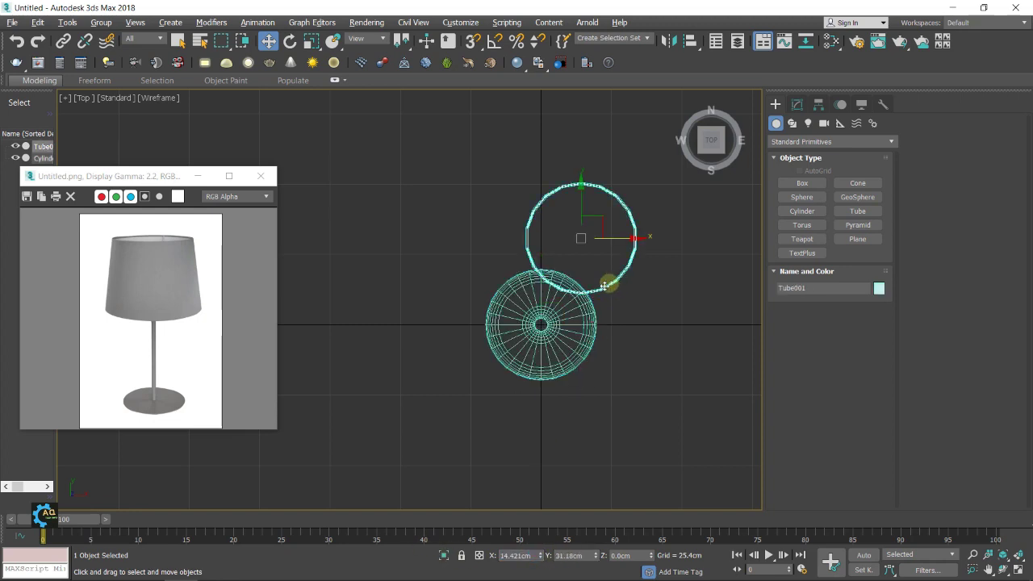
left_click_drag(593, 555, 484, 555)
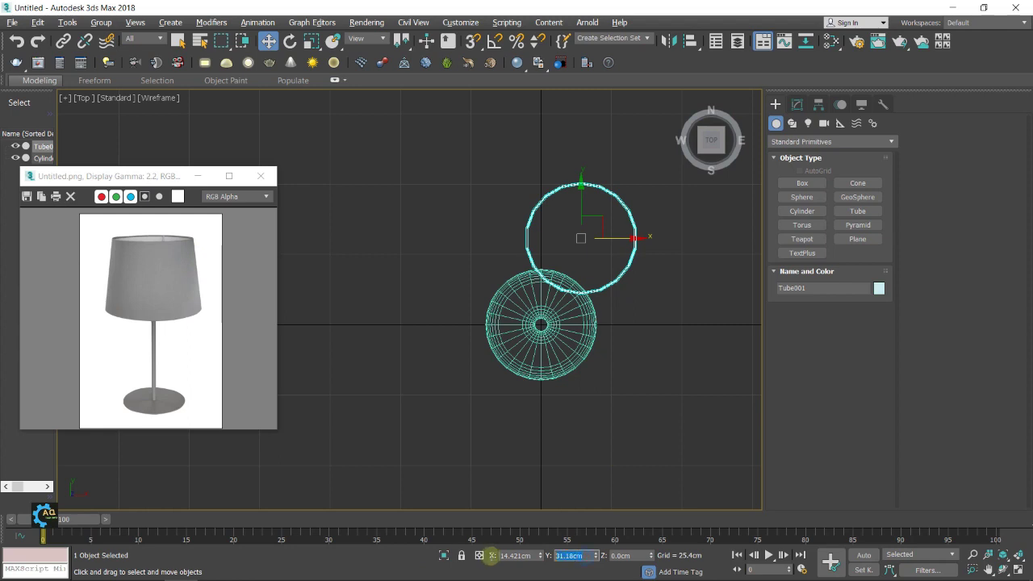
type("0")
key("Return")
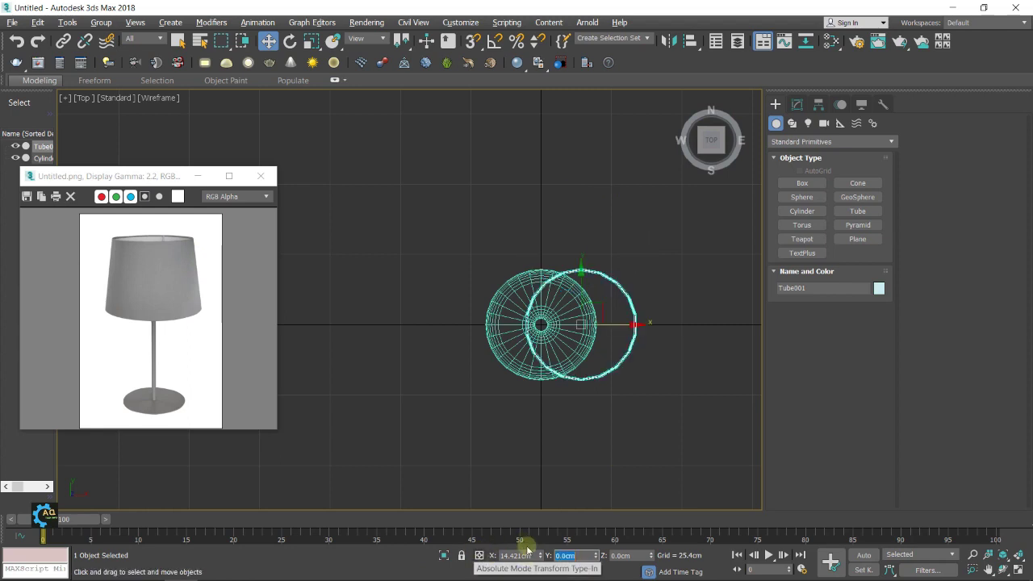
left_click_drag(530, 557, 470, 557)
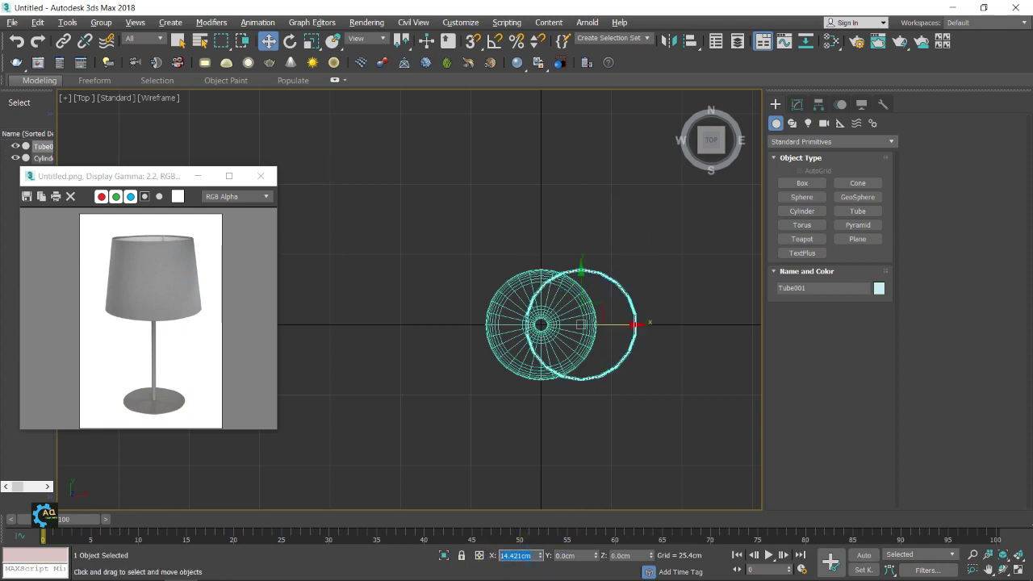
type("0")
key("Return")
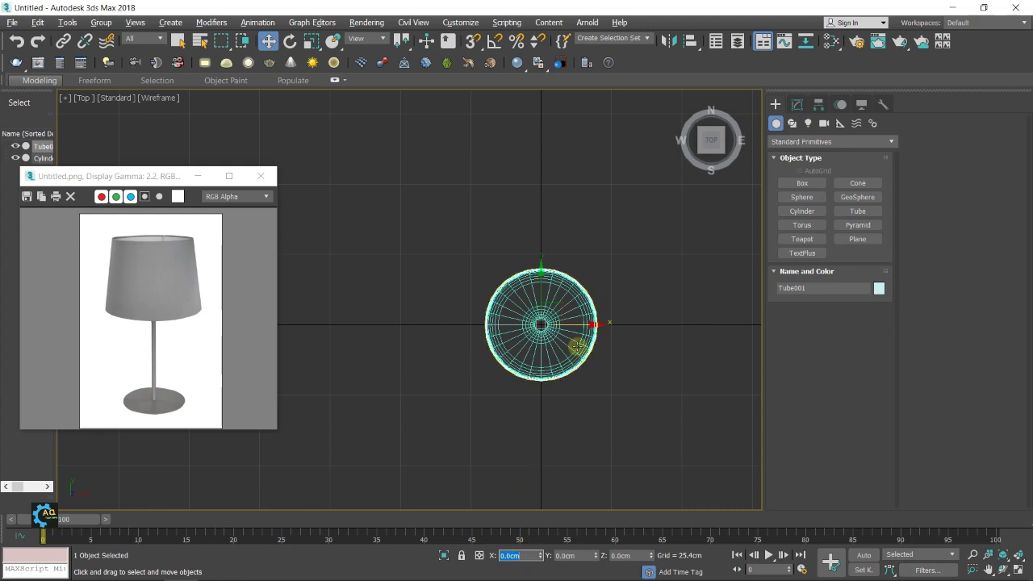
Step: Return to a maximized Perspective viewport
key("alt+w")
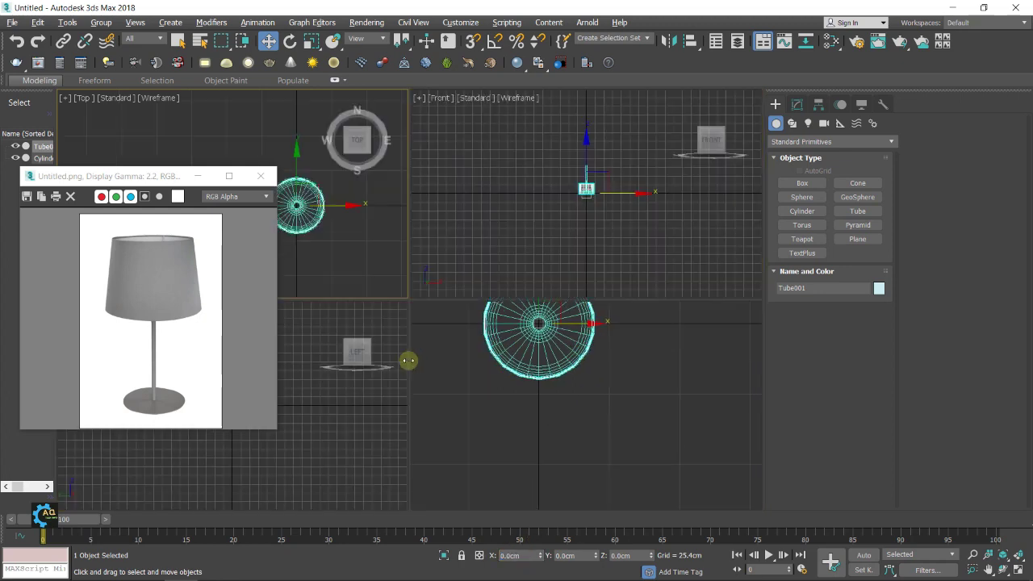
right_click(525, 409)
scroll(627, 398, "up", 3)
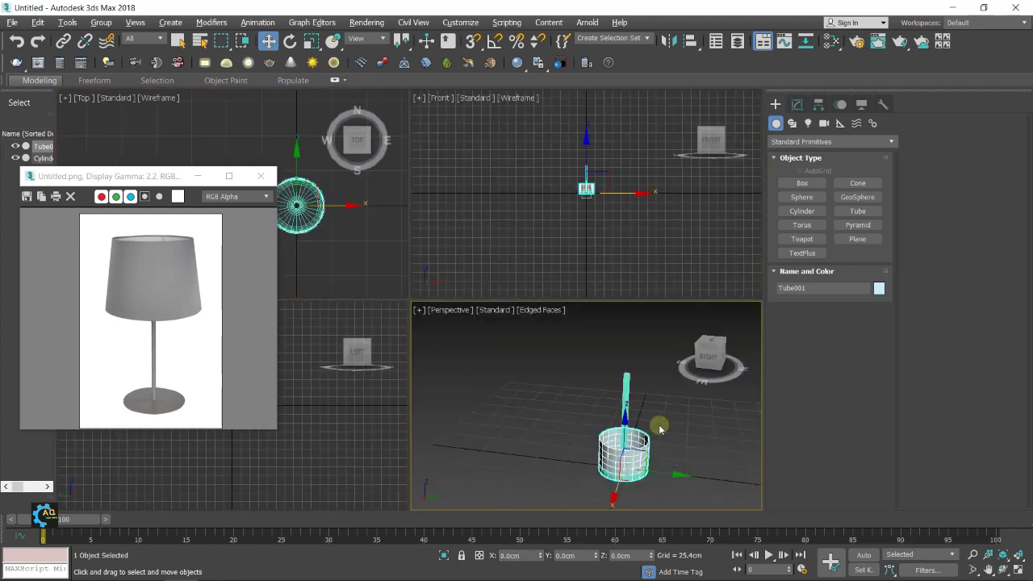
key("alt+w")
Step: Raise Tube001 above the lamp post and close the reference image window
middle_click_drag(509, 328, 544, 378)
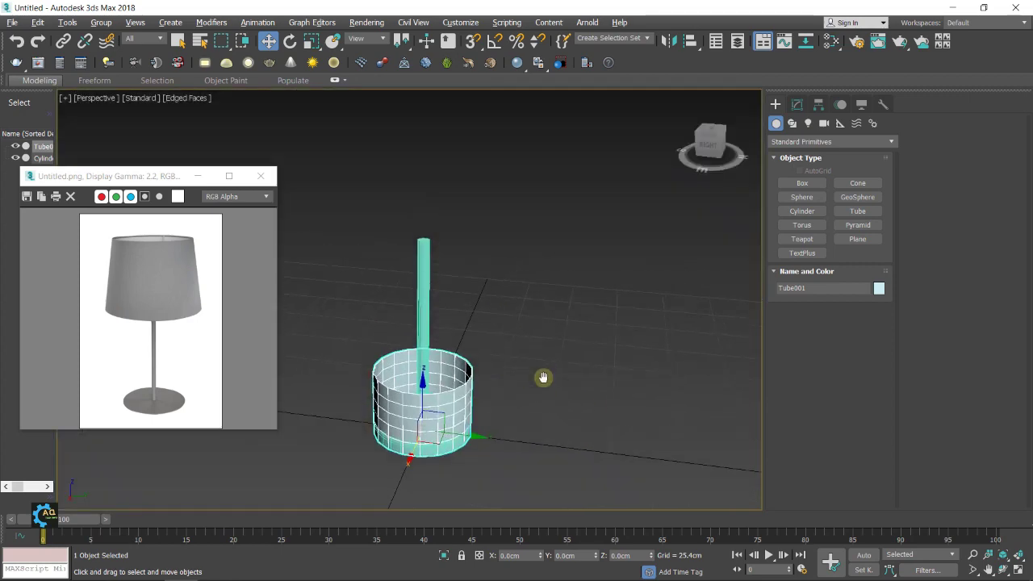
left_click_drag(423, 385, 423, 234)
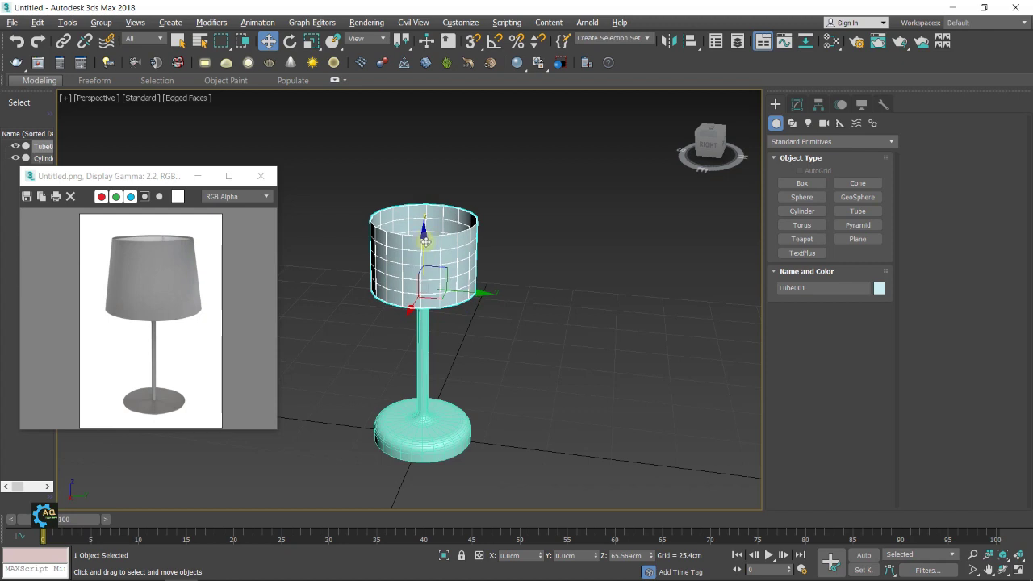
left_click(630, 228)
left_click(260, 175)
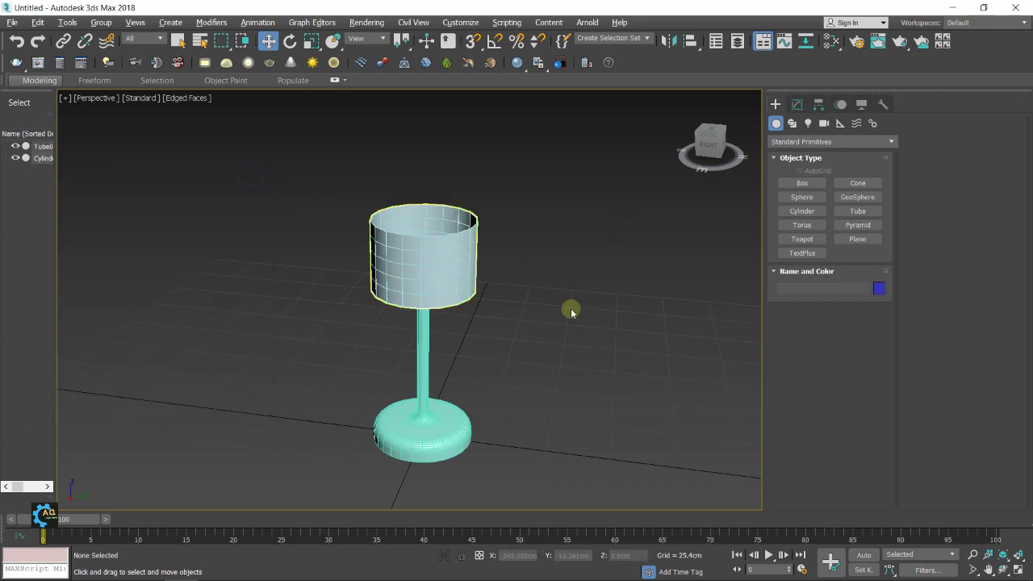
mouse_move(569, 306)
middle_mouse_down("alt")
mouse_move(540, 339)
mouse_move(532, 332)
mouse_move(539, 325)
mouse_move(516, 310)
mouse_move(530, 261)
middle_mouse_up("alt")
Step: Reselect the tube and fine-tune its height so it rests on the post top
left_click(445, 276)
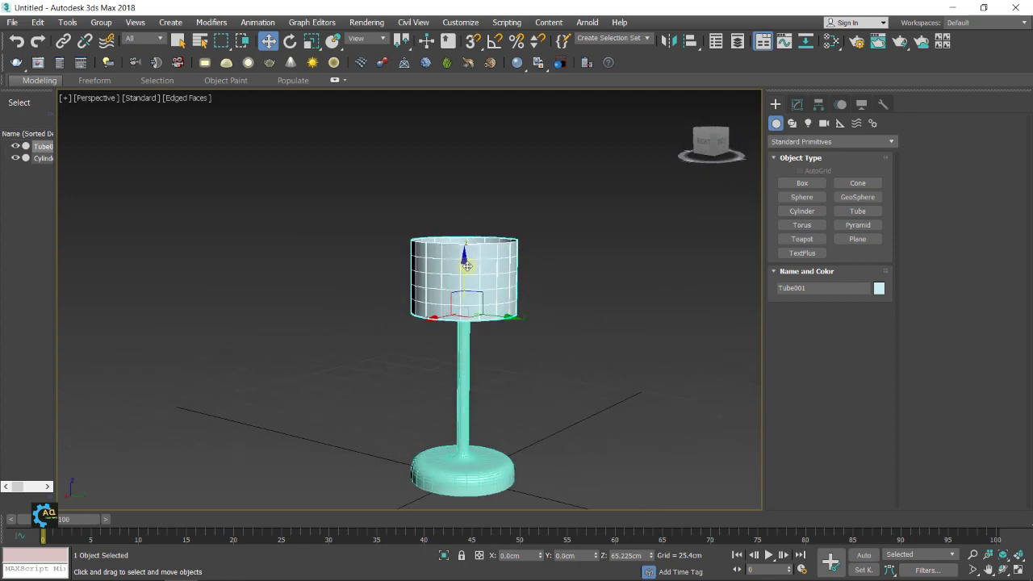
left_click_drag(462, 257, 463, 260)
mouse_move(576, 277)
middle_mouse_down("alt")
mouse_move(599, 313)
mouse_move(570, 288)
middle_mouse_up("alt")
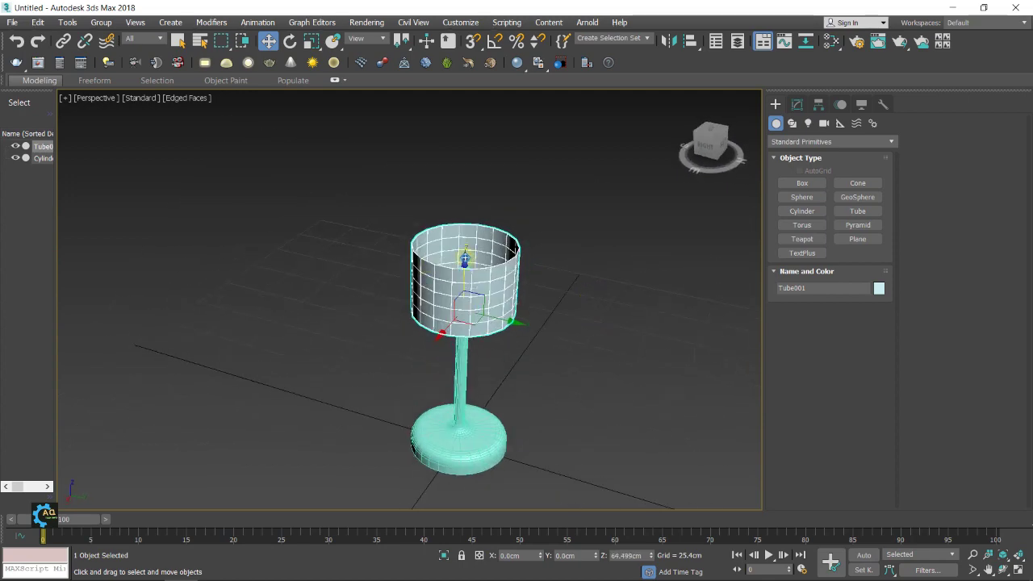
left_click_drag(464, 257, 465, 242)
middle_click_drag(465, 242, 502, 232, "alt")
left_click_drag(465, 242, 463, 244)
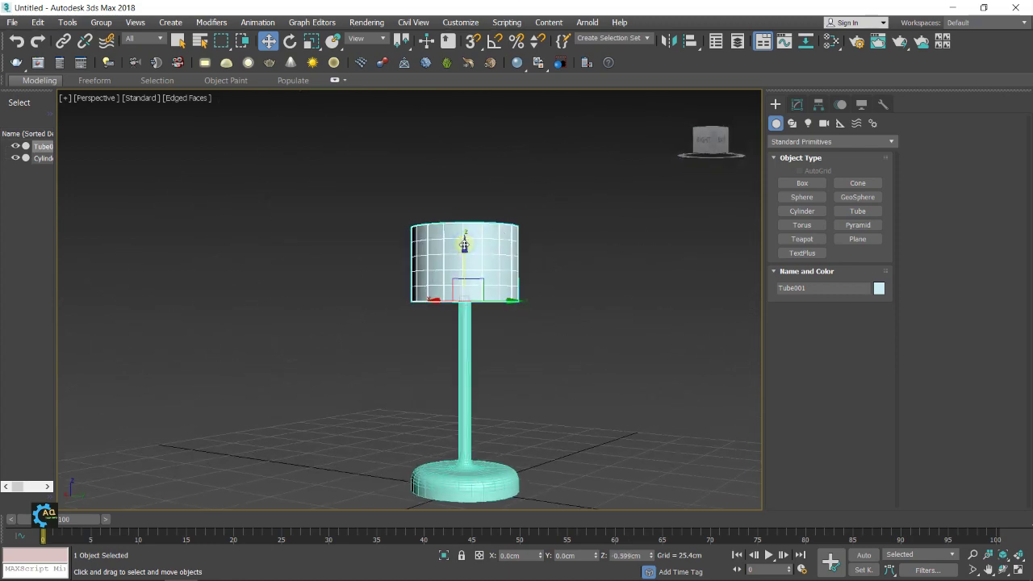
Step: Increase the tube height to 38.326cm and settle the shade at Z 60.767cm
left_click(797, 105)
left_click_drag(879, 241, 882, 246)
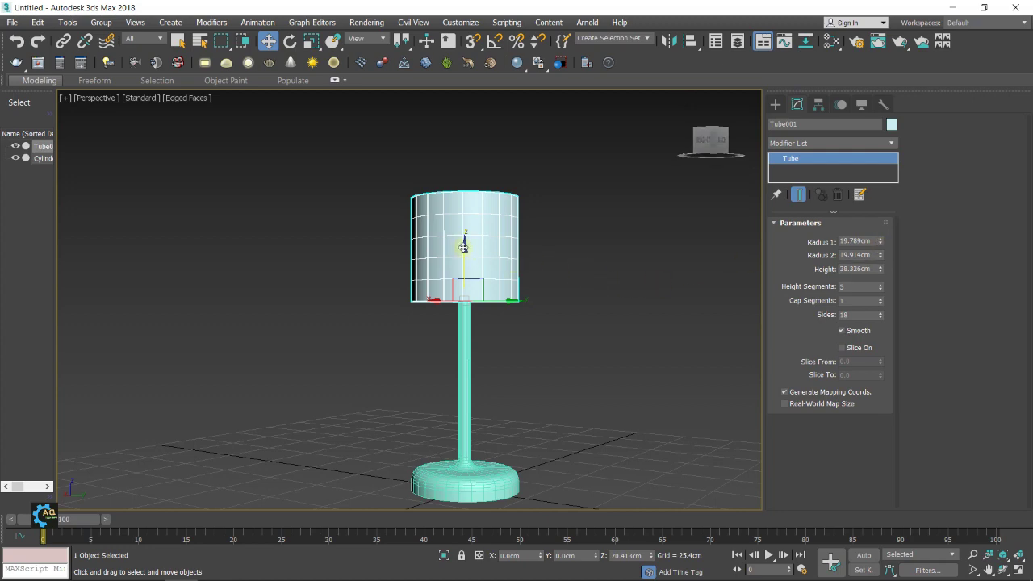
left_click_drag(462, 246, 462, 273)
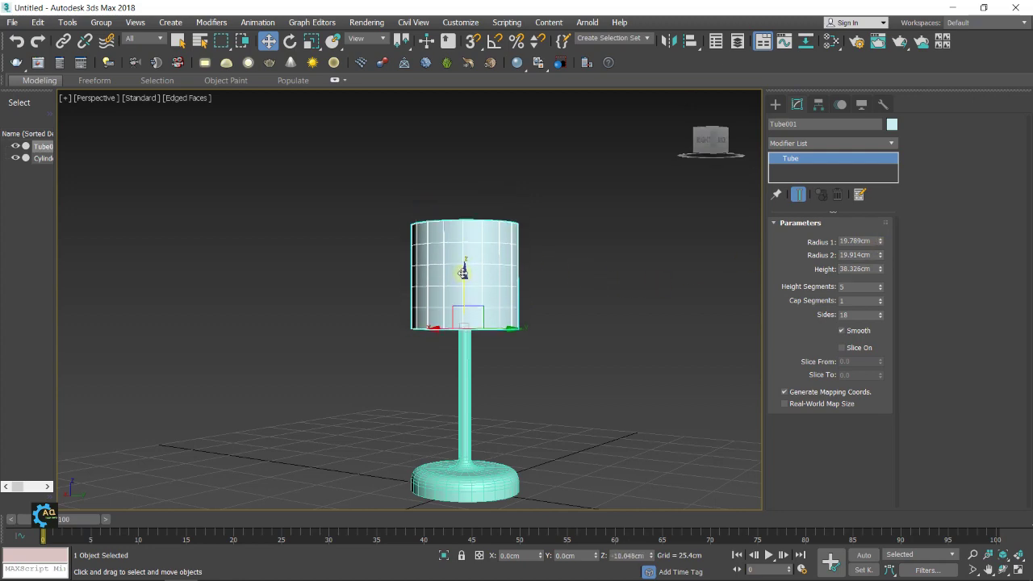
mouse_move(642, 287)
middle_mouse_down("alt")
mouse_move(657, 350)
mouse_move(645, 335)
middle_mouse_up("alt")
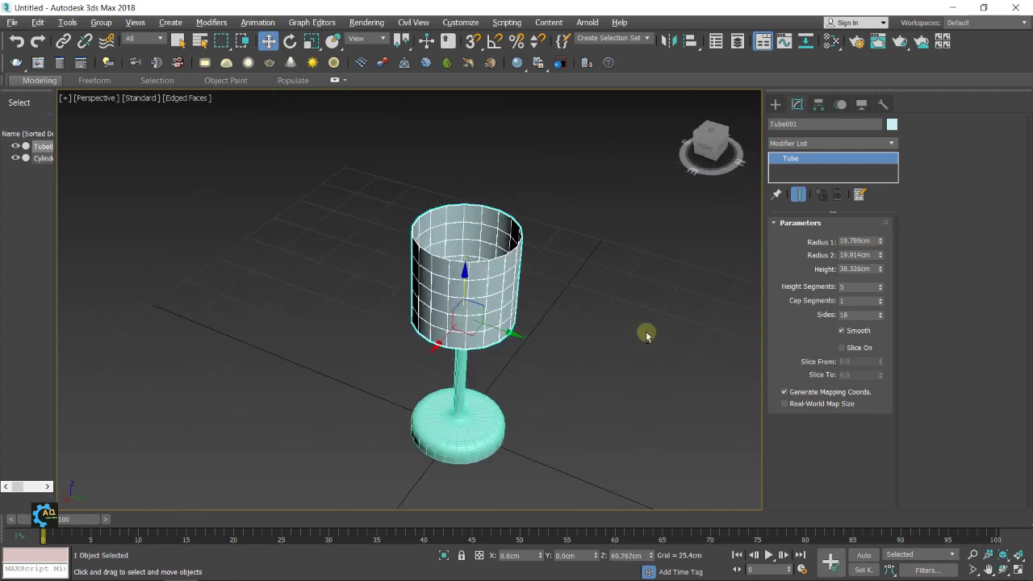
middle_click_drag(569, 282, 565, 304)
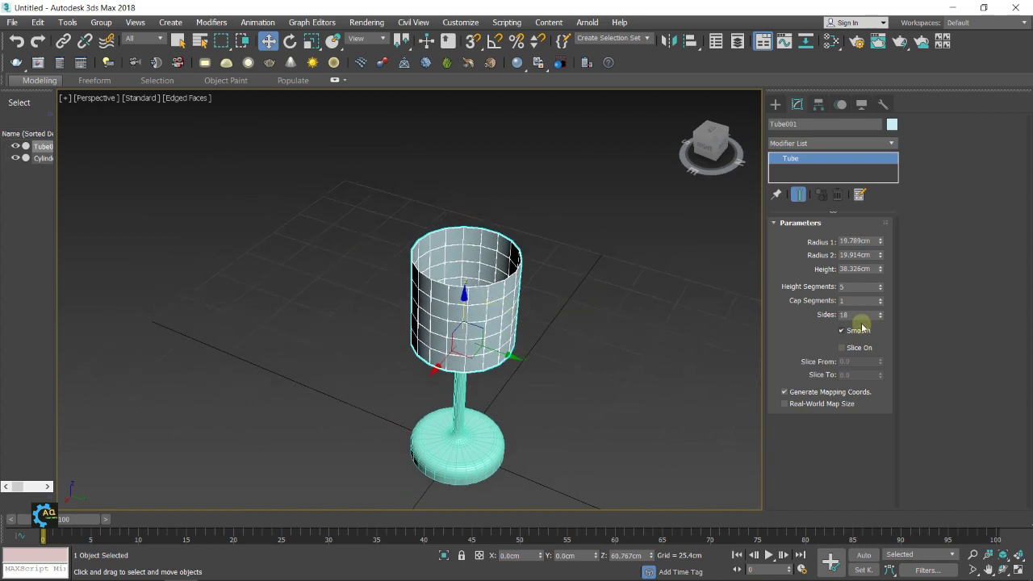
Step: Set Tube001's Height Segments to 1 and convert it to an Editable Poly
left_click(857, 288)
type("1")
key("Return")
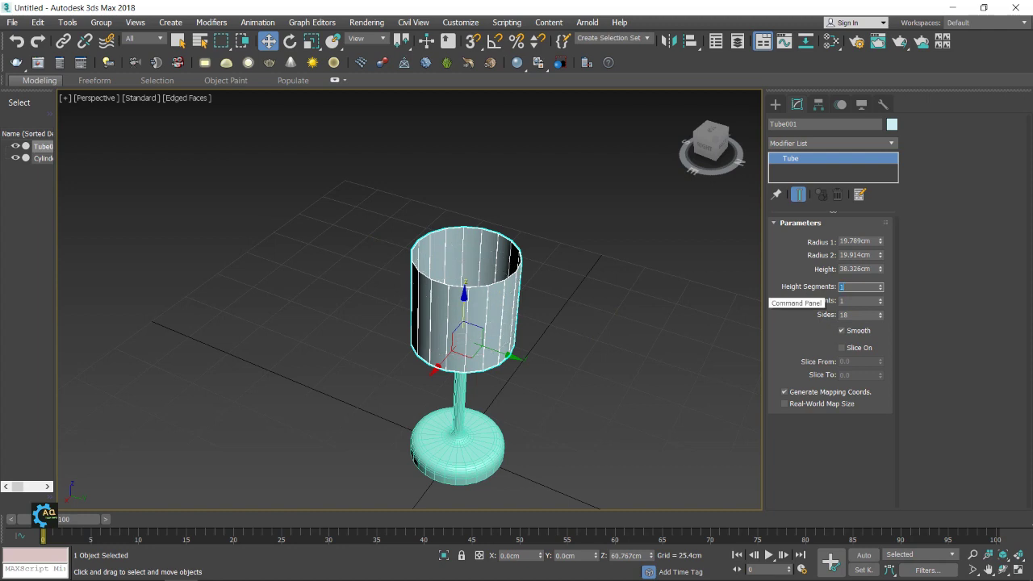
right_click(484, 284)
left_click(650, 440)
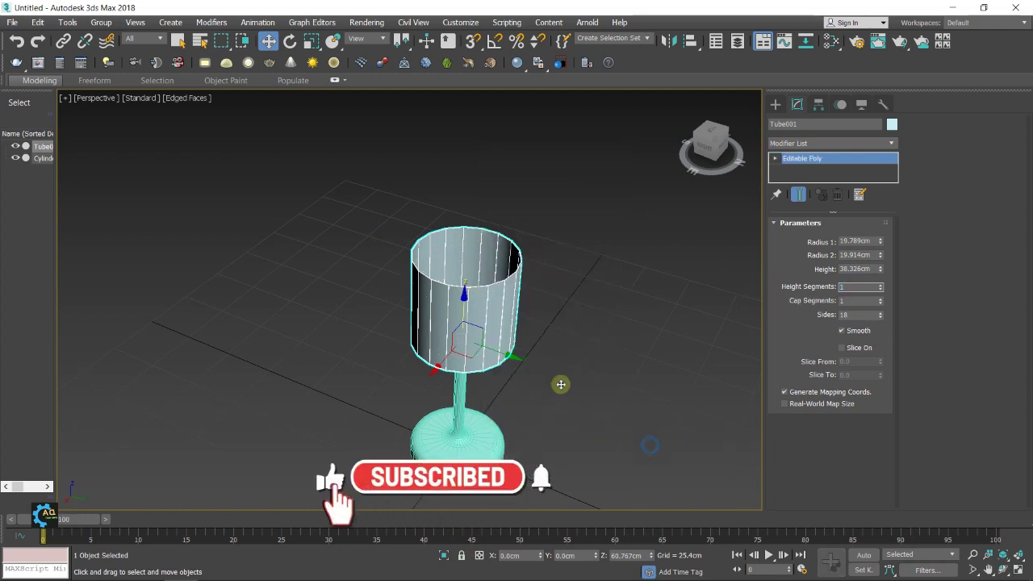
mouse_move(541, 371)
middle_mouse_down("alt")
mouse_move(537, 311)
mouse_move(551, 276)
middle_mouse_up("alt")
Step: Select the shade's top rim edges and scale them inward so the shade tapers
left_click(808, 238)
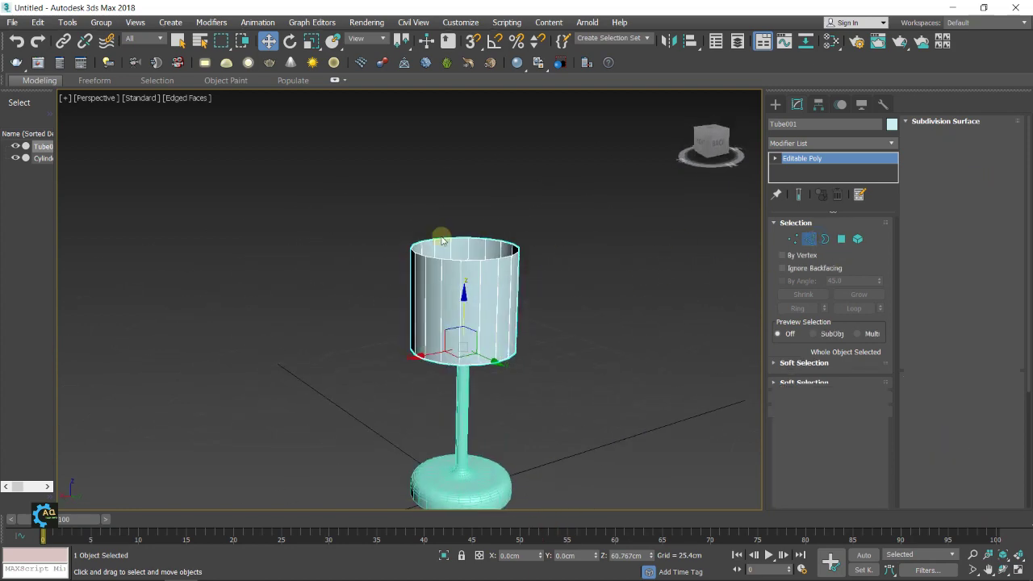
left_click_drag(566, 272, 562, 274)
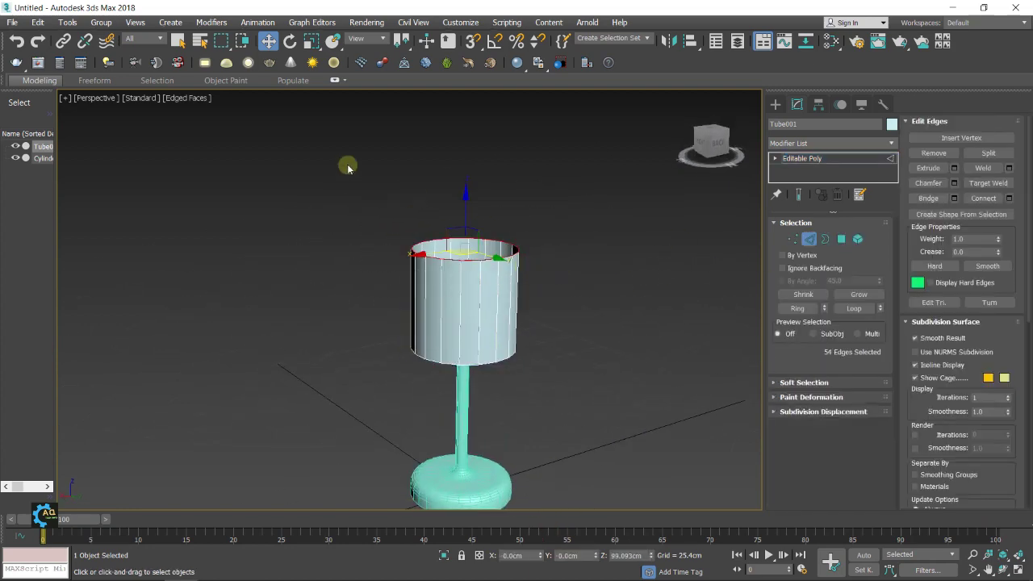
mouse_move(534, 237)
middle_mouse_down("alt")
mouse_move(544, 269)
mouse_move(537, 233)
middle_mouse_up("alt")
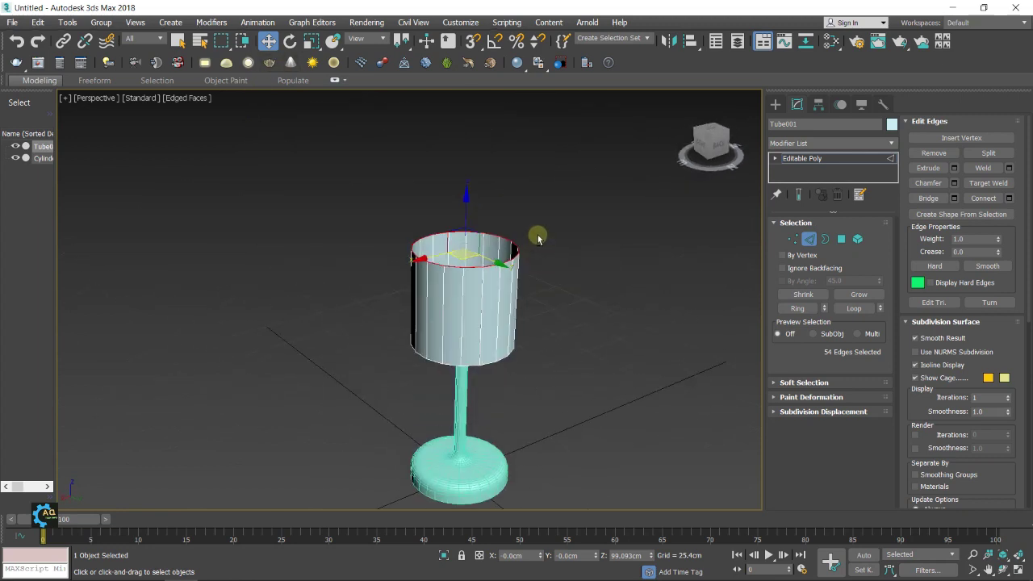
left_click(312, 42)
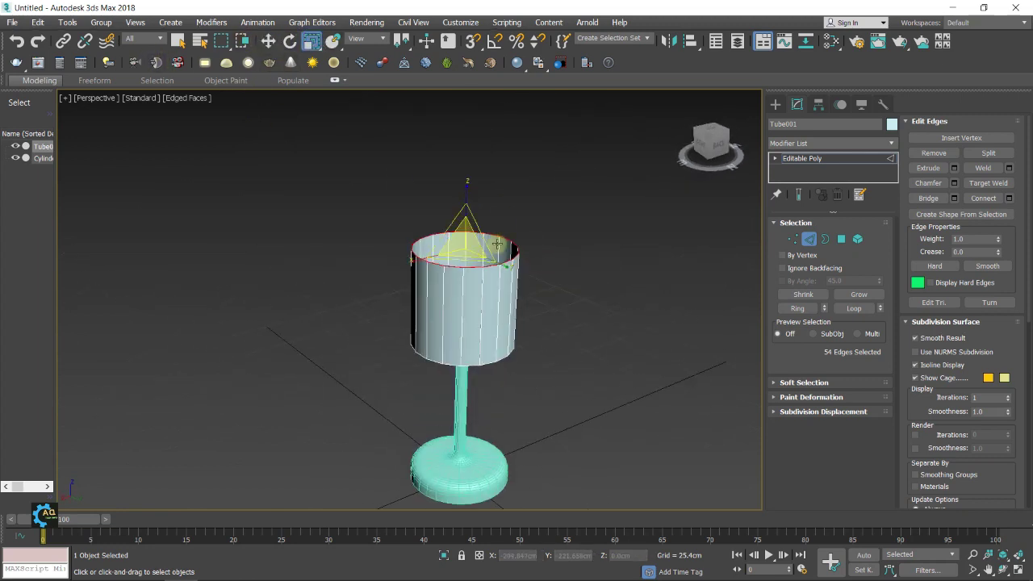
left_click_drag(466, 242, 475, 259)
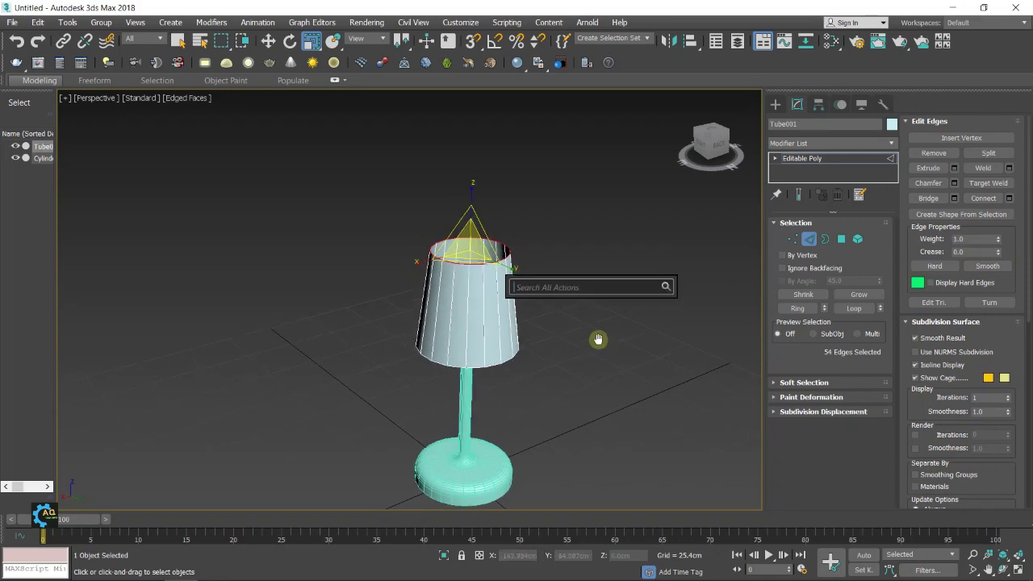
mouse_move(587, 335)
middle_mouse_down()
mouse_move(613, 362)
mouse_move(572, 291)
mouse_move(584, 318)
middle_mouse_up()
key("w")
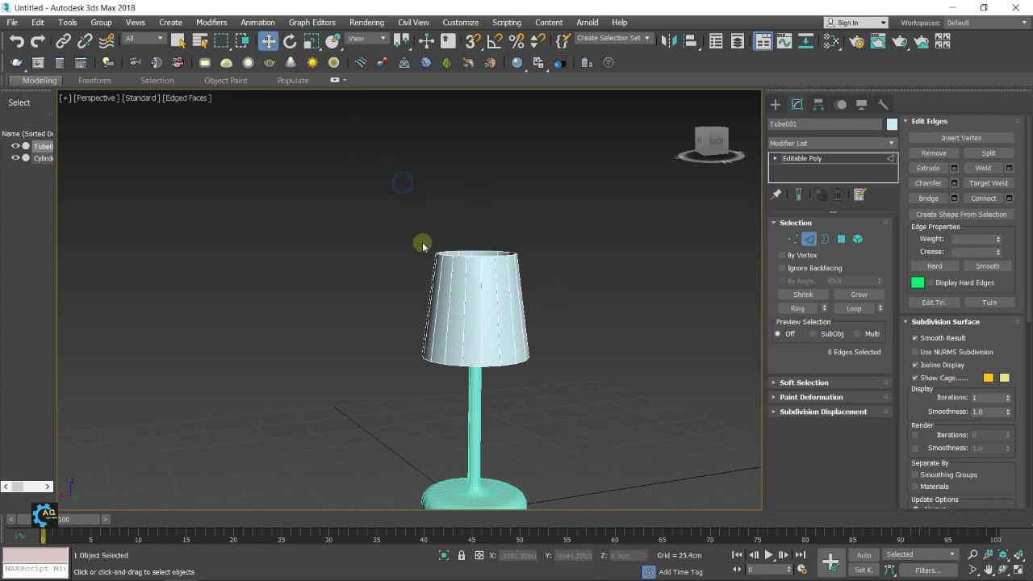
Step: Select all the lampshade's edges and lift the shade up the stem to about Z 81.365cm
left_click_drag(393, 212, 592, 393)
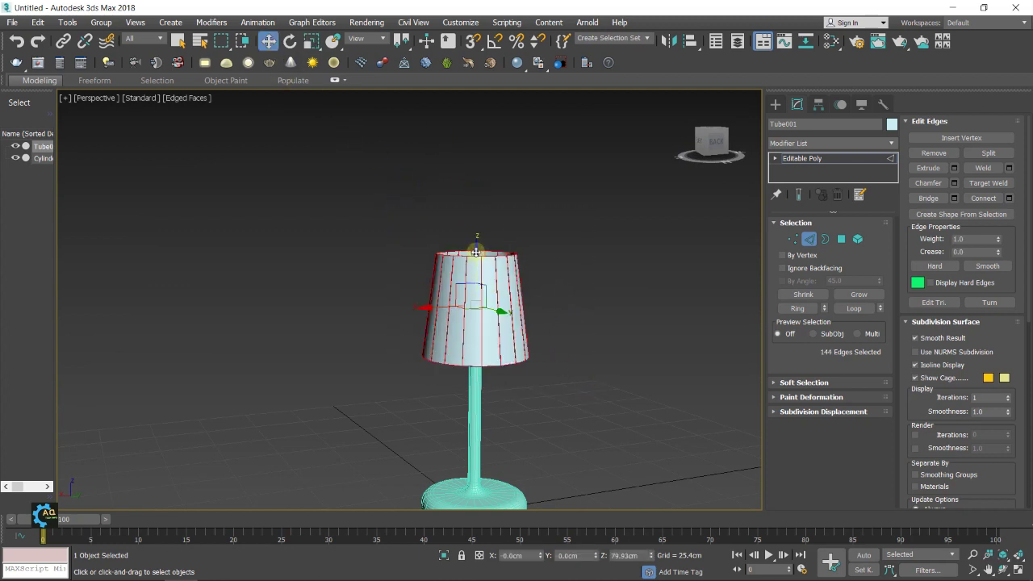
left_click_drag(339, 222, 578, 293)
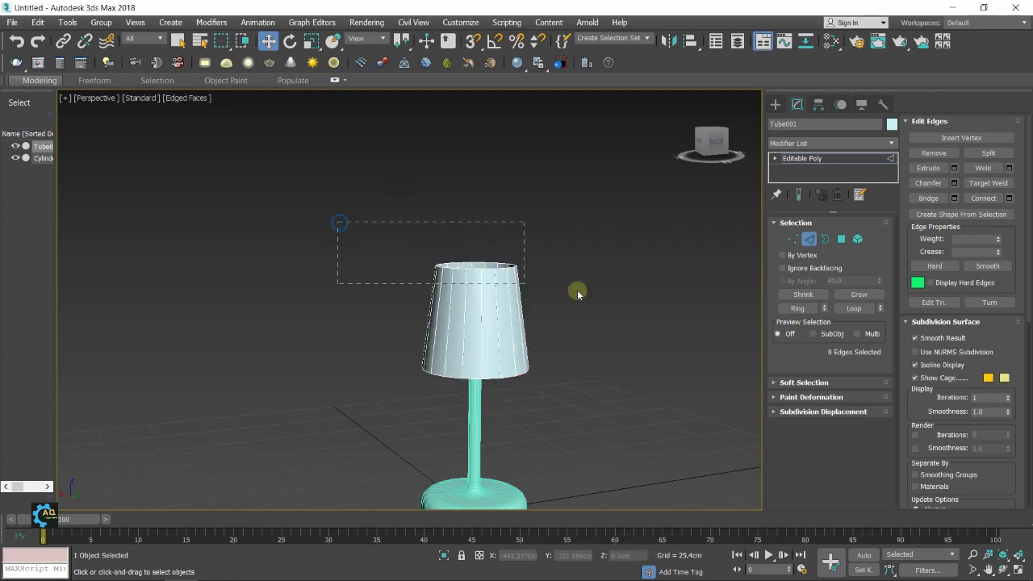
left_click_drag(473, 214, 473, 231)
mouse_move(589, 314)
middle_mouse_down("alt")
mouse_move(597, 337)
mouse_move(594, 304)
middle_mouse_up("alt")
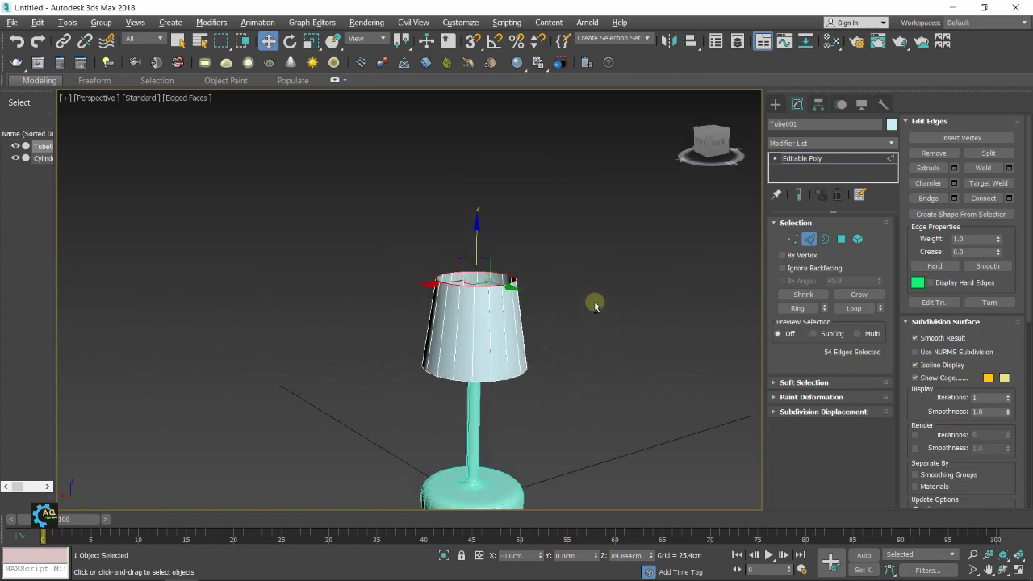
left_click_drag(346, 231, 618, 420)
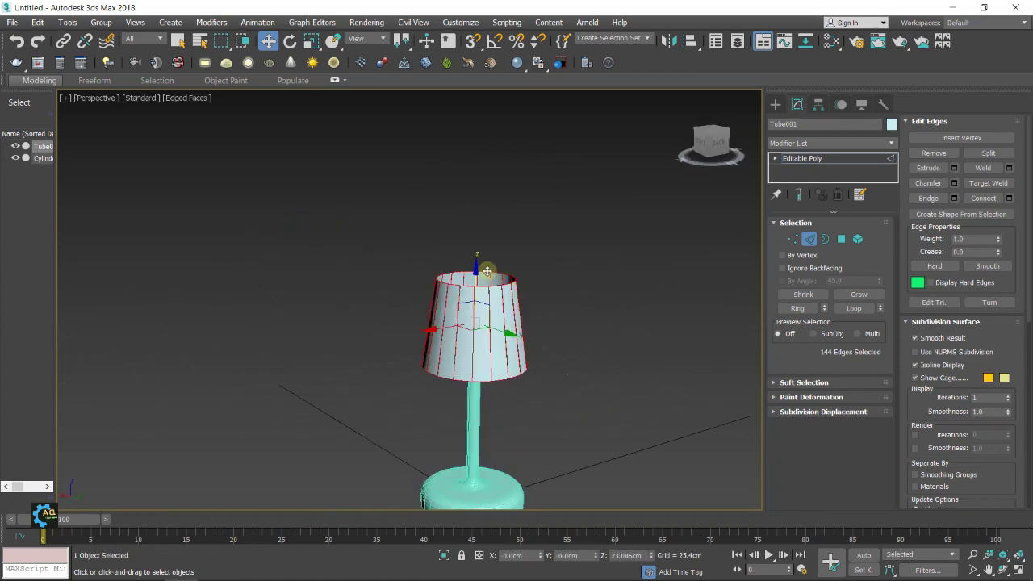
left_click_drag(478, 270, 475, 246)
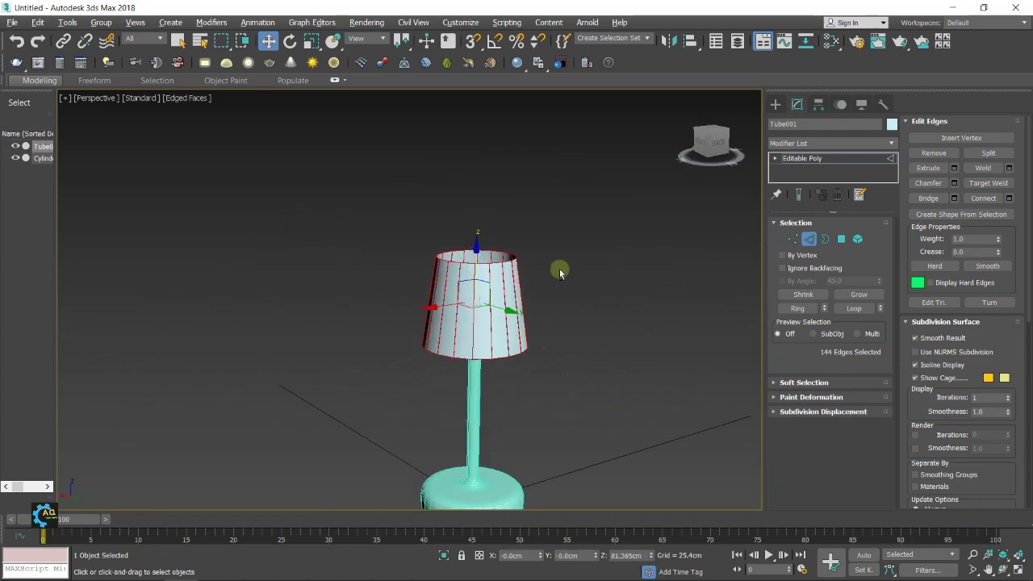
Step: Clear the edge selection and return Tube001 to object level in the Modify panel
mouse_move(558, 269)
middle_mouse_down("alt")
mouse_move(576, 335)
mouse_move(564, 327)
middle_mouse_up("alt")
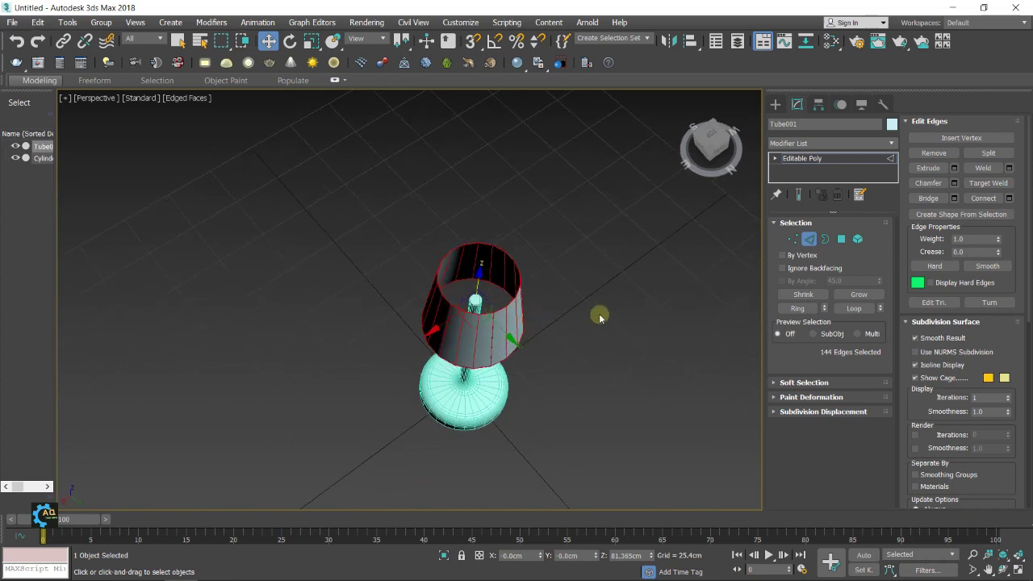
left_click(599, 315)
scroll(593, 314, "up", 3)
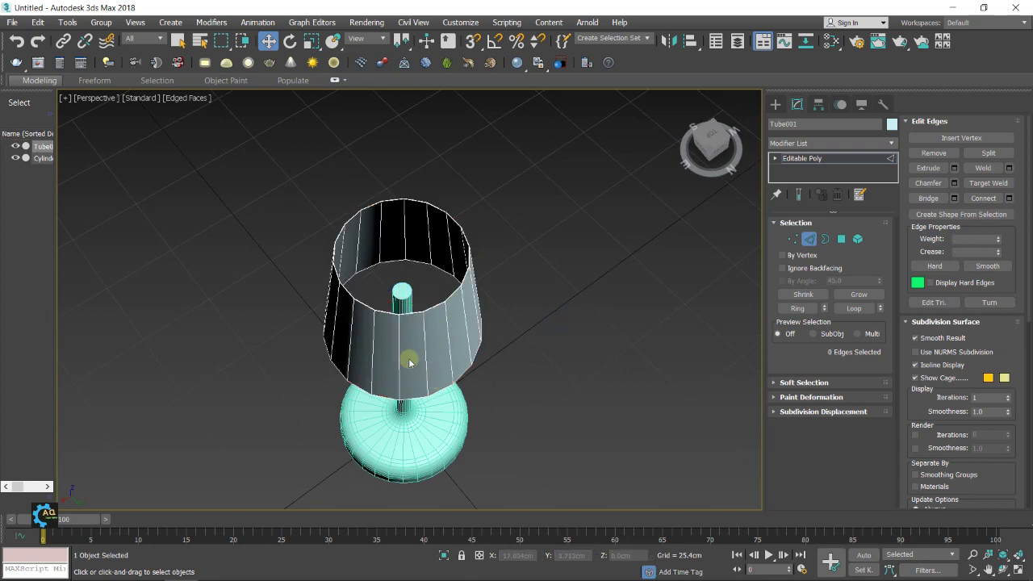
left_click(775, 104)
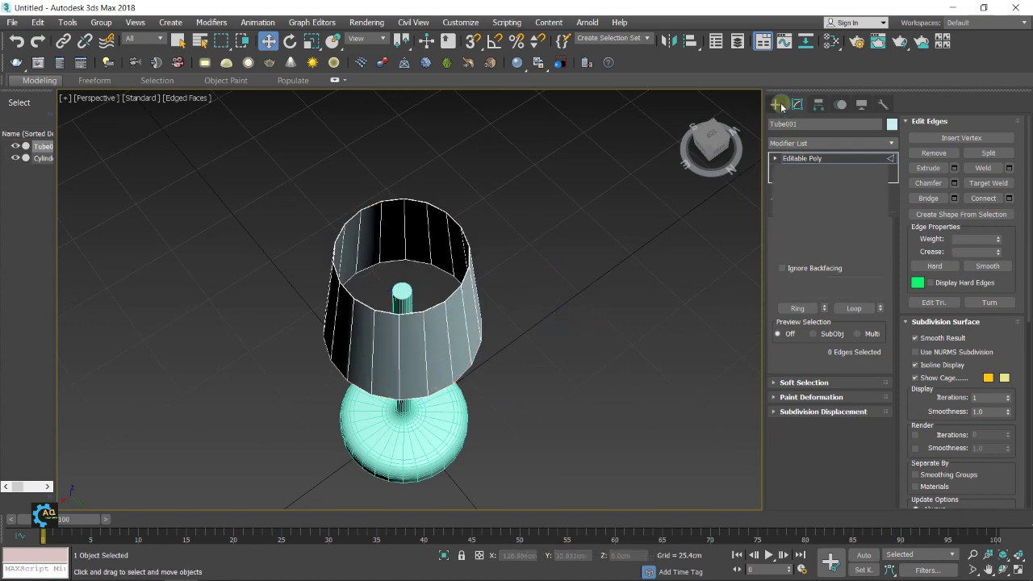
left_click(799, 105)
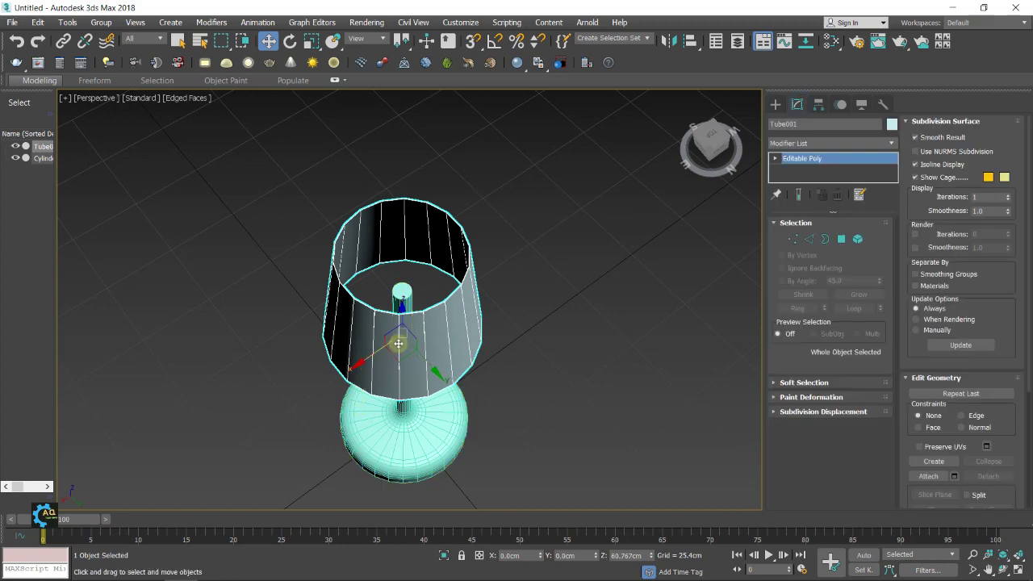
Step: Hide the lampshade and select the Cylinder001 stem from a low side view
right_click(448, 321)
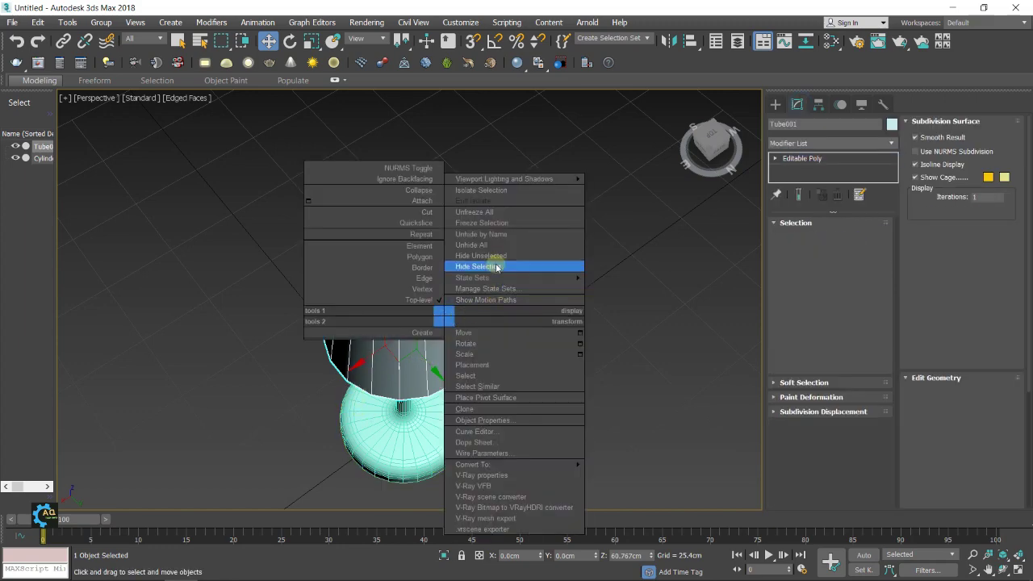
left_click(494, 265)
left_click(431, 346)
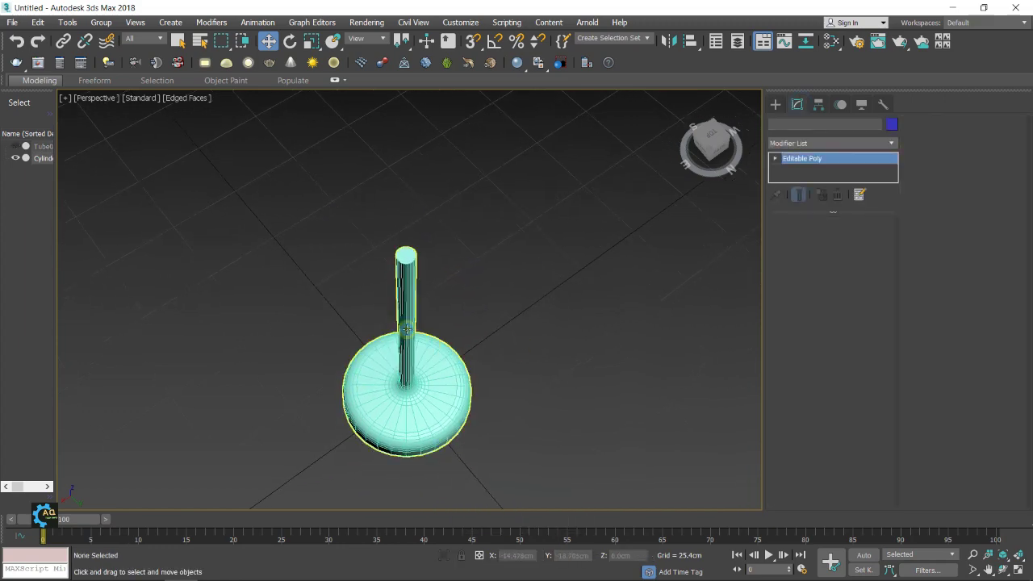
middle_click_drag(469, 367, 438, 298, "alt")
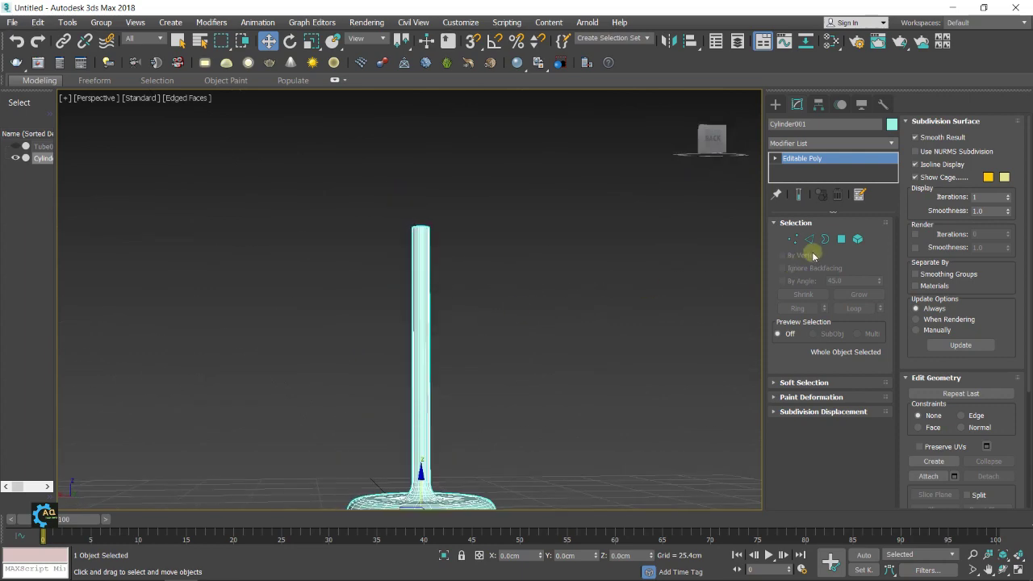
Step: Put the stem cylinder into Edge sub-object mode with the stem recentred in view
left_click(809, 241)
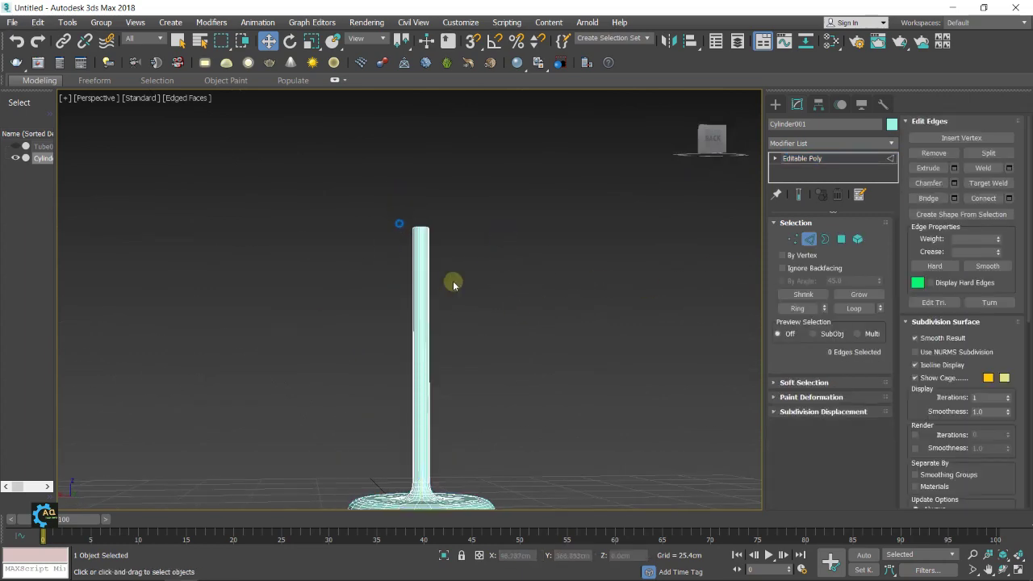
double_click(419, 254)
scroll(403, 257, "up", 3)
scroll(396, 258, "up", 2)
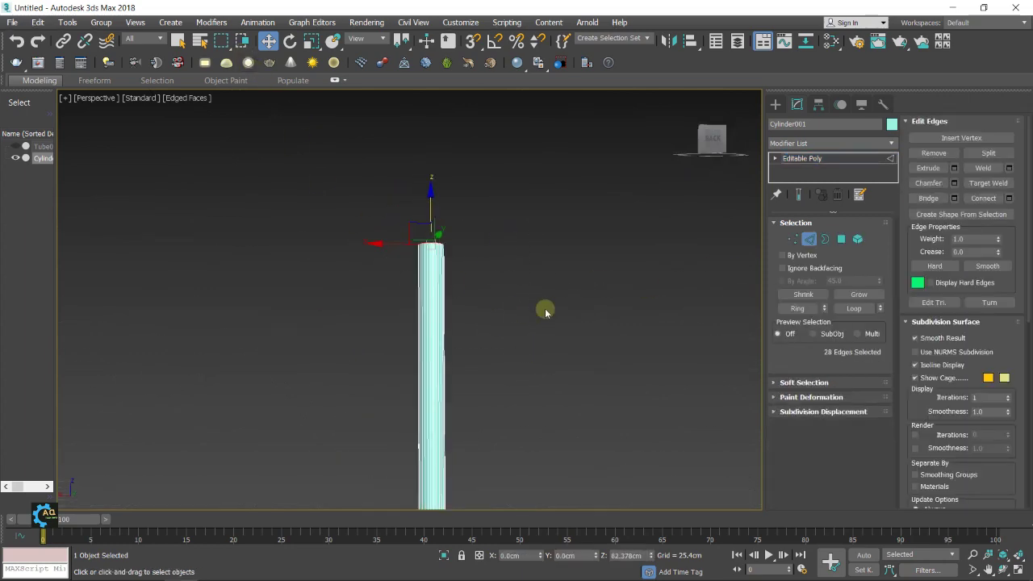
scroll(434, 295, "up", 1)
left_click(472, 297)
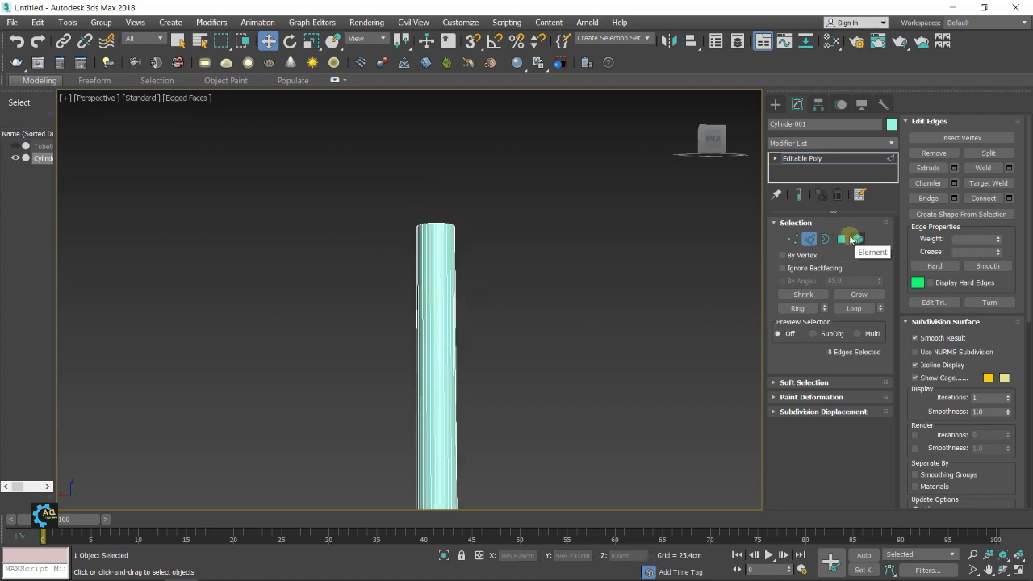
left_click(841, 239)
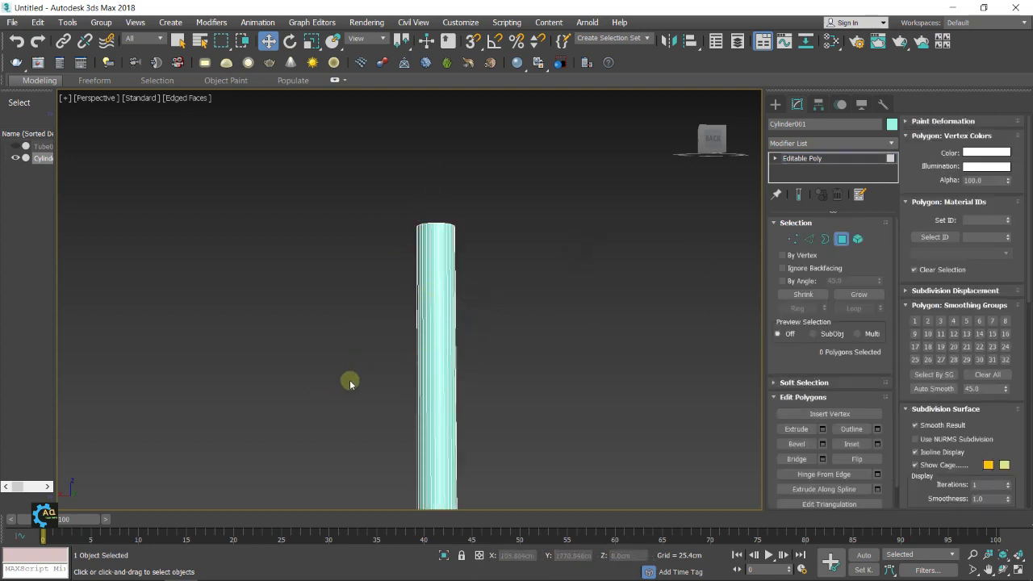
scroll(501, 293, "down", 2)
mouse_move(489, 283)
middle_mouse_down()
mouse_move(501, 233)
mouse_move(508, 258)
mouse_move(729, 312)
mouse_move(652, 307)
mouse_move(611, 323)
middle_mouse_up()
key("2")
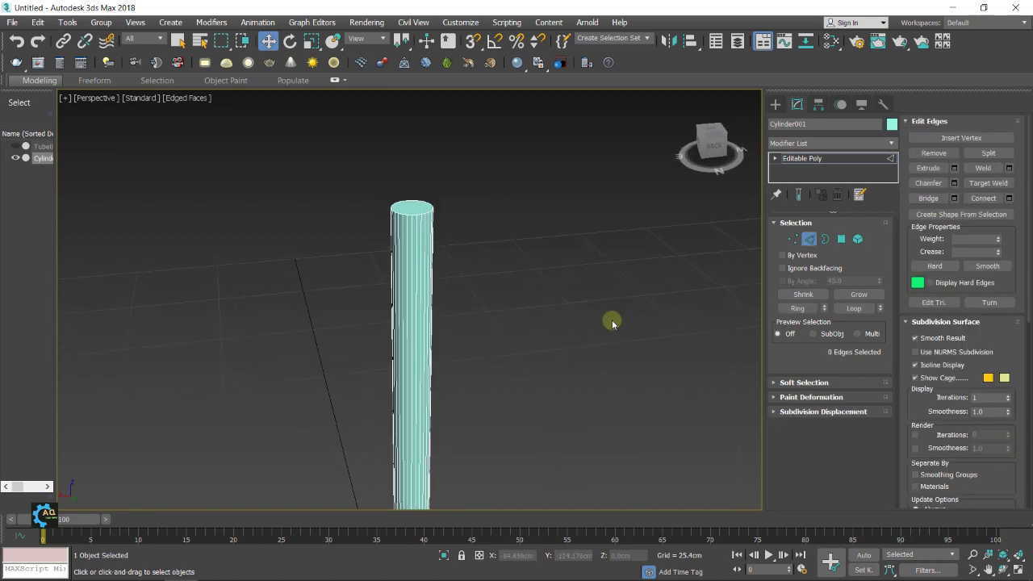
Step: Select a ring of vertical stem edges and open the Connect settings
left_click(426, 294)
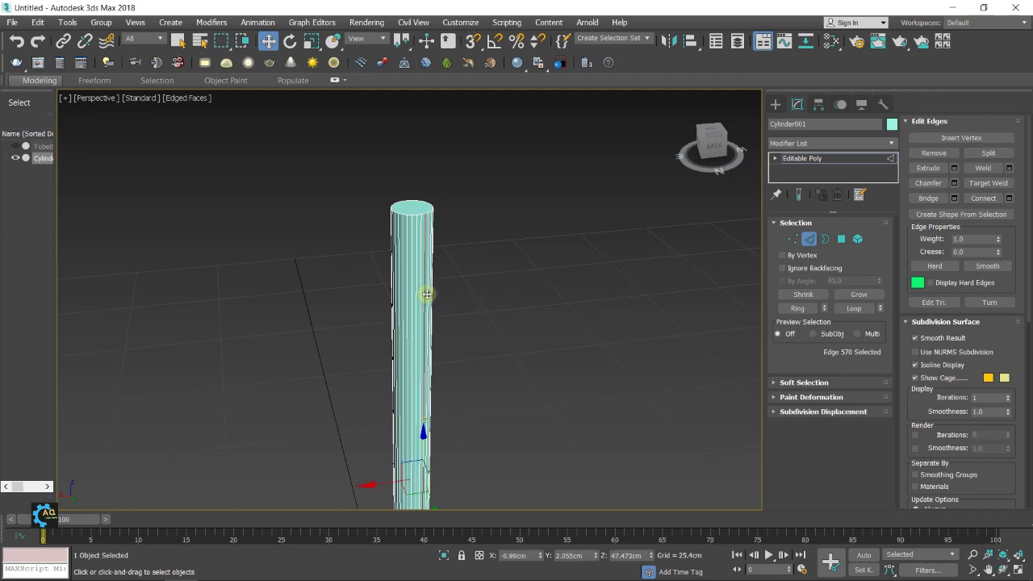
left_click(797, 308)
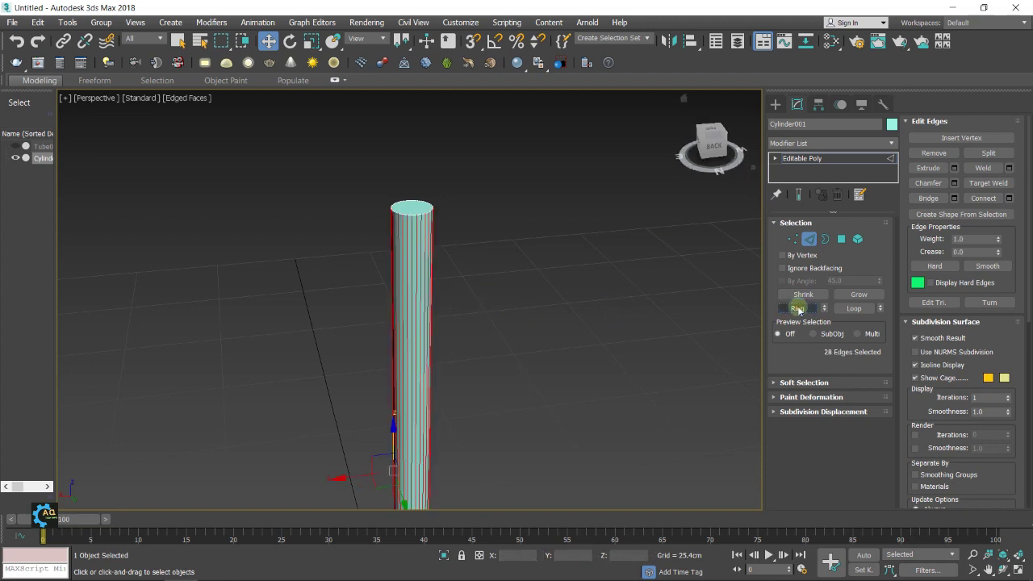
left_click(1009, 199)
middle_click_drag(634, 294, 607, 285, "alt")
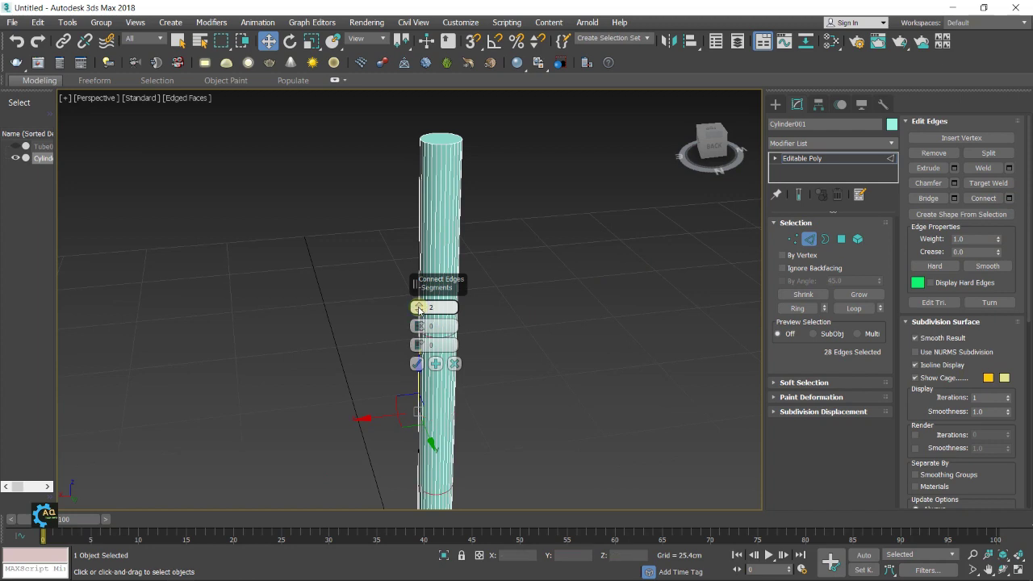
Step: Connect the ring with 2 segments, pinch them together, and set Slide to 1800
left_click_drag(420, 309, 535, 367)
middle_click_drag(534, 367, 472, 358, "alt")
left_click_drag(418, 325, 428, 460)
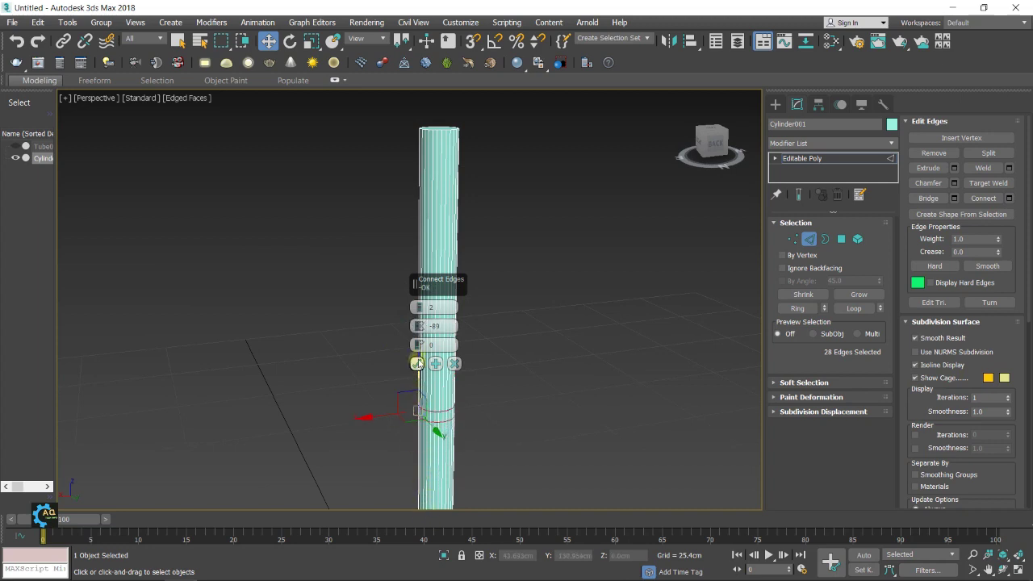
mouse_move(420, 345)
left_mouse_down()
mouse_move(419, 411)
mouse_move(372, 196)
mouse_move(392, 290)
left_mouse_up()
left_click(436, 345)
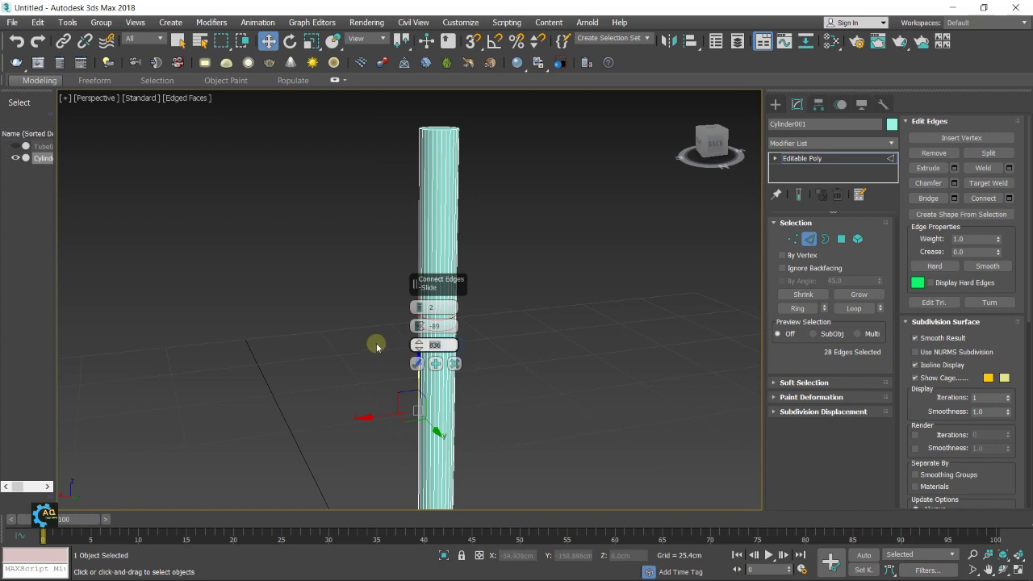
type("1800")
key("Return")
key("Return")
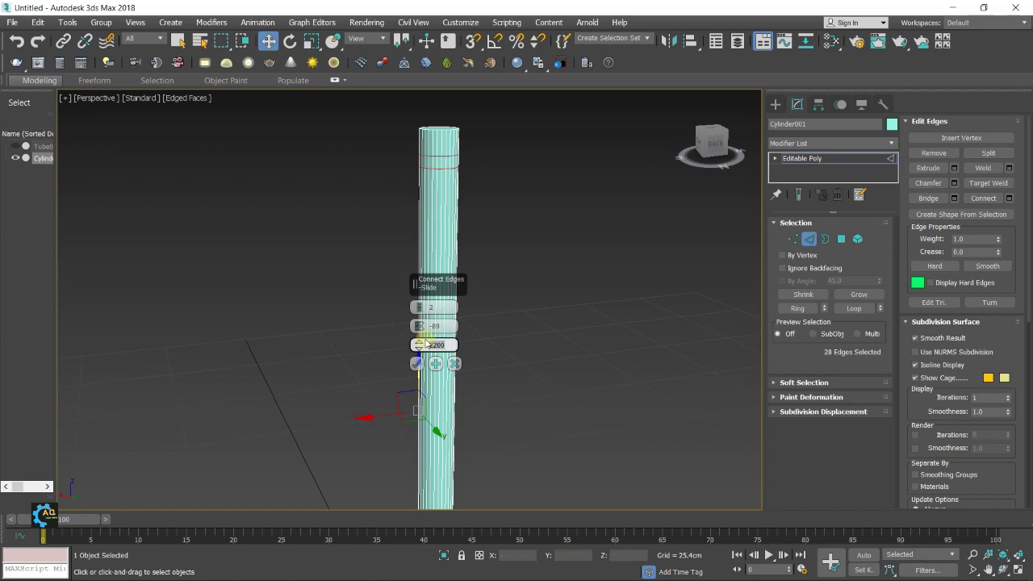
left_click(417, 363)
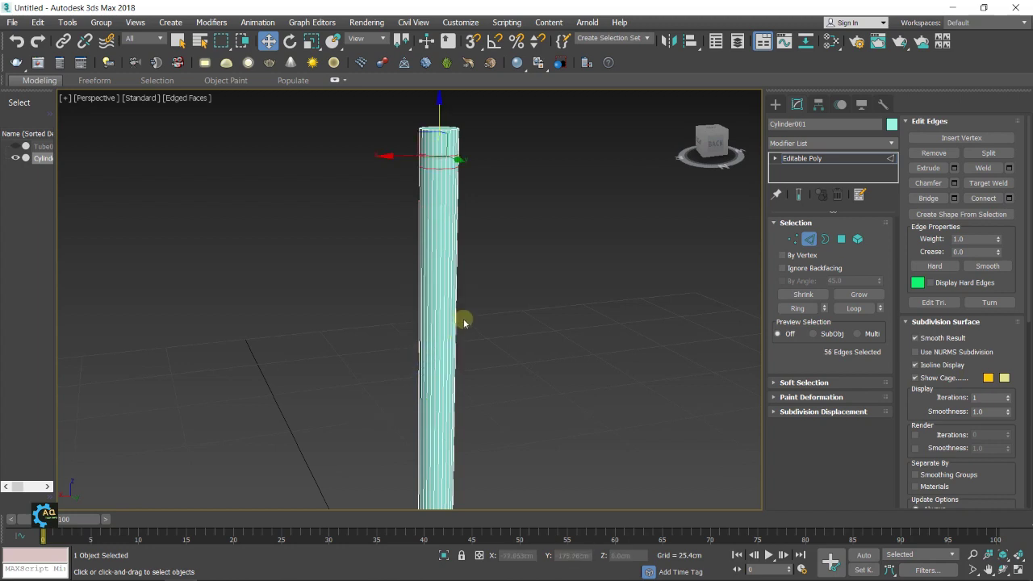
Step: Switch to Polygon mode and select one face between the new edge loops
mouse_move(496, 277)
middle_mouse_down("alt")
mouse_move(535, 299)
mouse_move(511, 316)
mouse_move(418, 260)
mouse_move(484, 298)
mouse_move(438, 287)
middle_mouse_up("alt")
scroll(484, 298, "up", 5)
scroll(481, 299, "down", 5)
scroll(502, 312, "up", 2)
middle_click_drag(503, 312, 480, 317, "alt")
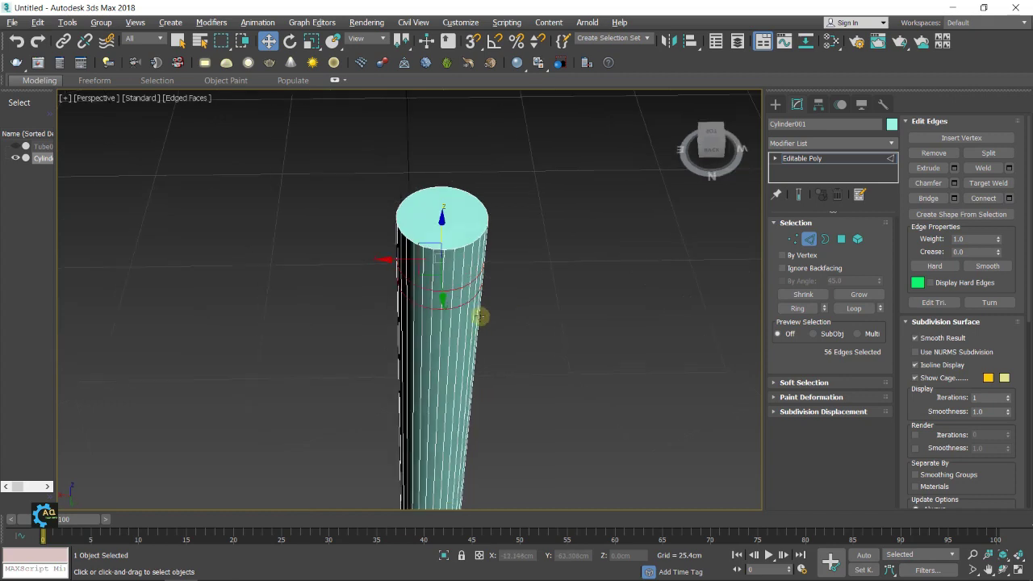
left_click(457, 300)
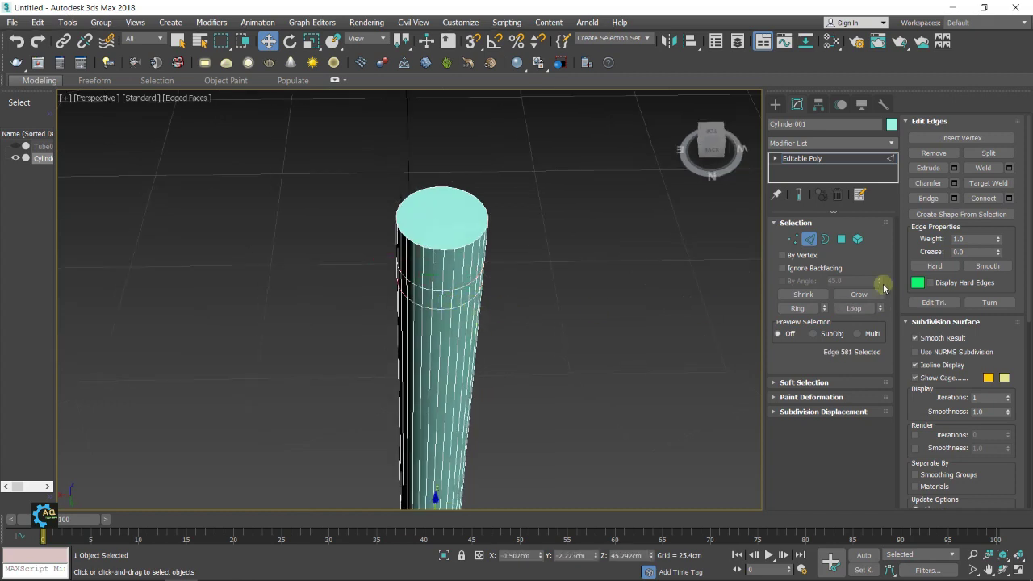
left_click(841, 239)
left_click(458, 309)
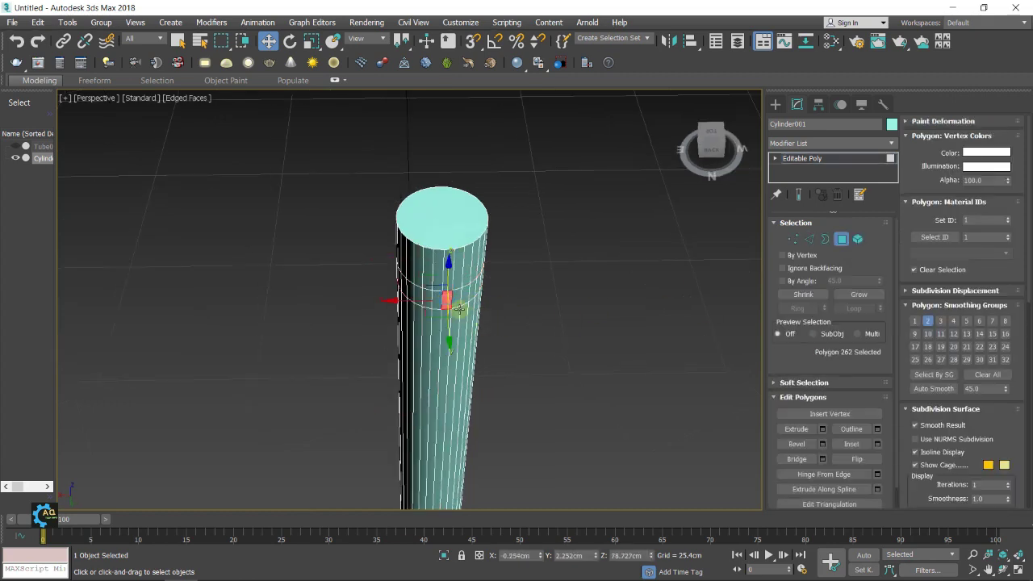
Step: Show the scene in wireframe and zoom in on the selected face
mouse_move(557, 330)
middle_mouse_down("alt")
mouse_move(646, 333)
mouse_move(705, 311)
mouse_move(590, 330)
mouse_move(536, 313)
middle_mouse_up("alt")
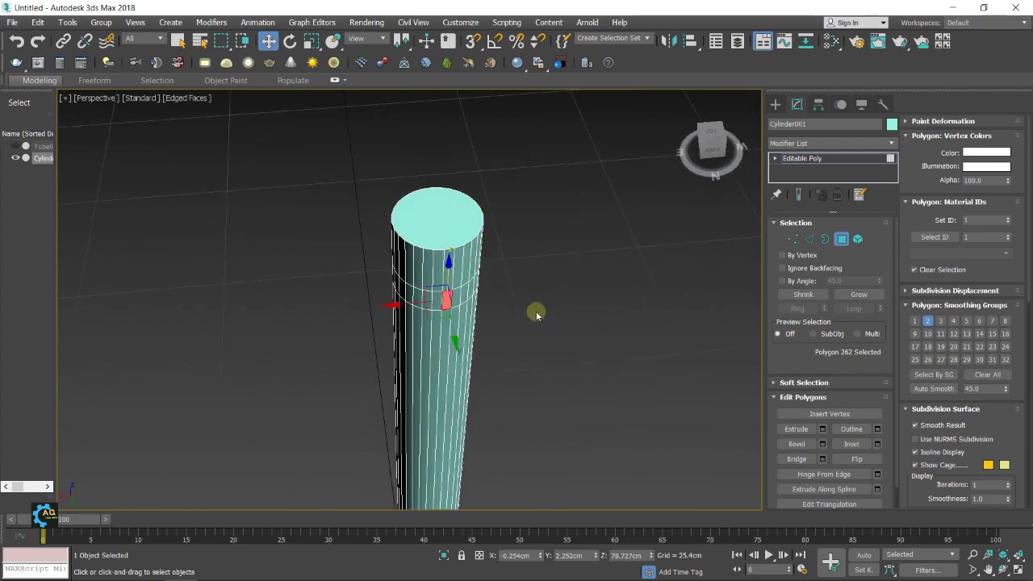
middle_click_drag(243, 266, 232, 270)
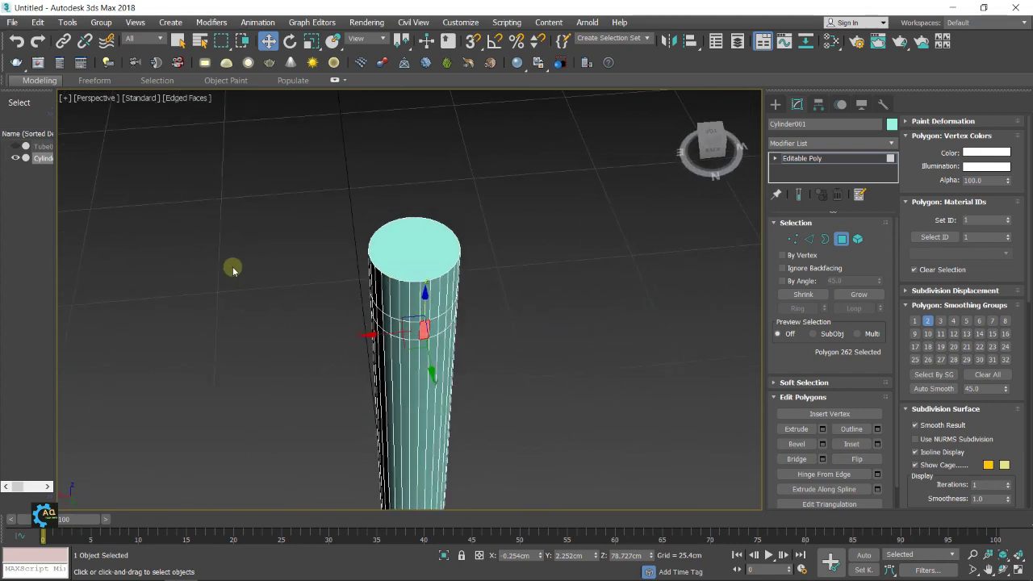
key("F3")
middle_click_drag(422, 299, 412, 265, "alt")
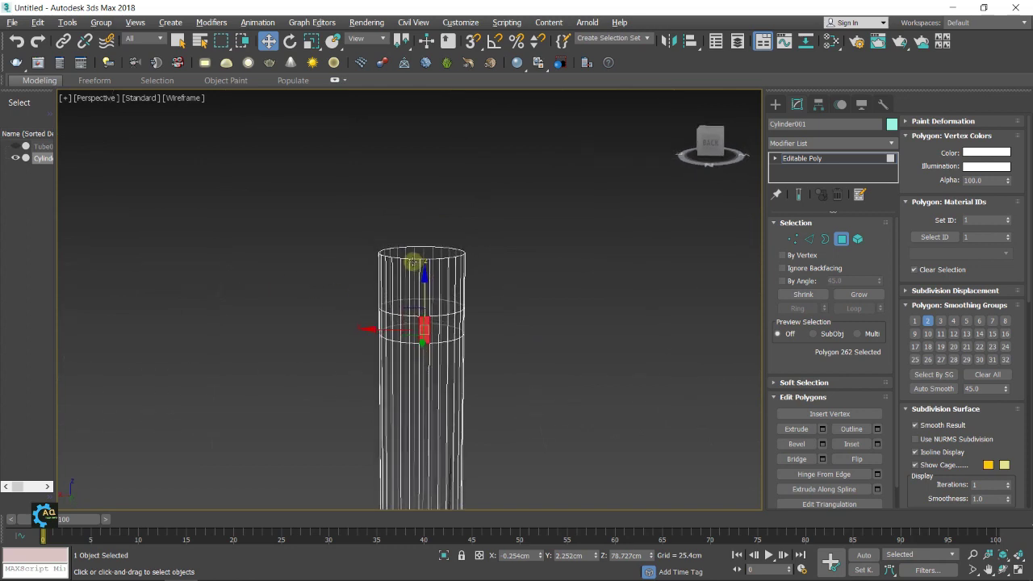
key("z")
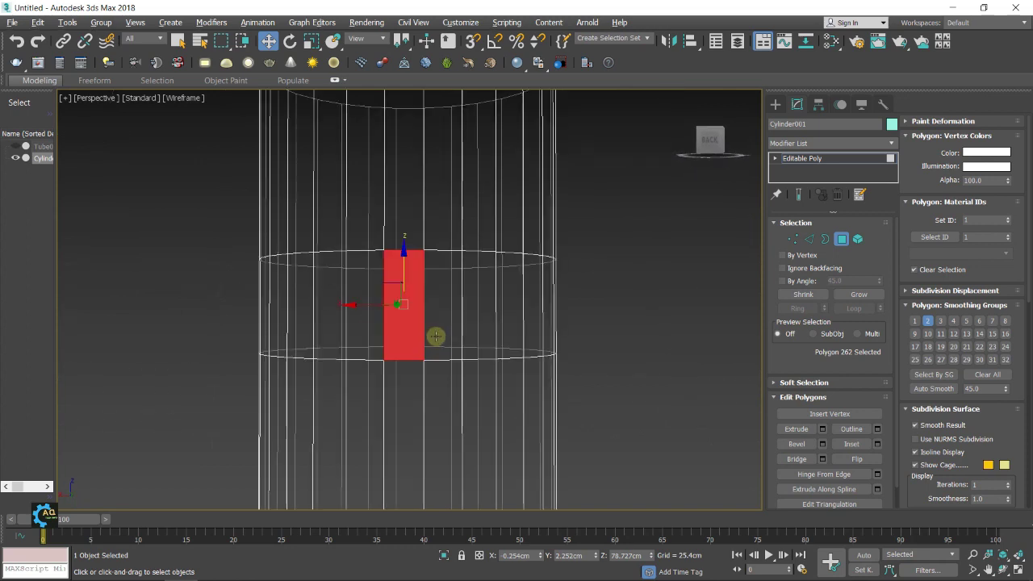
middle_click_drag(435, 336, 423, 321, "alt")
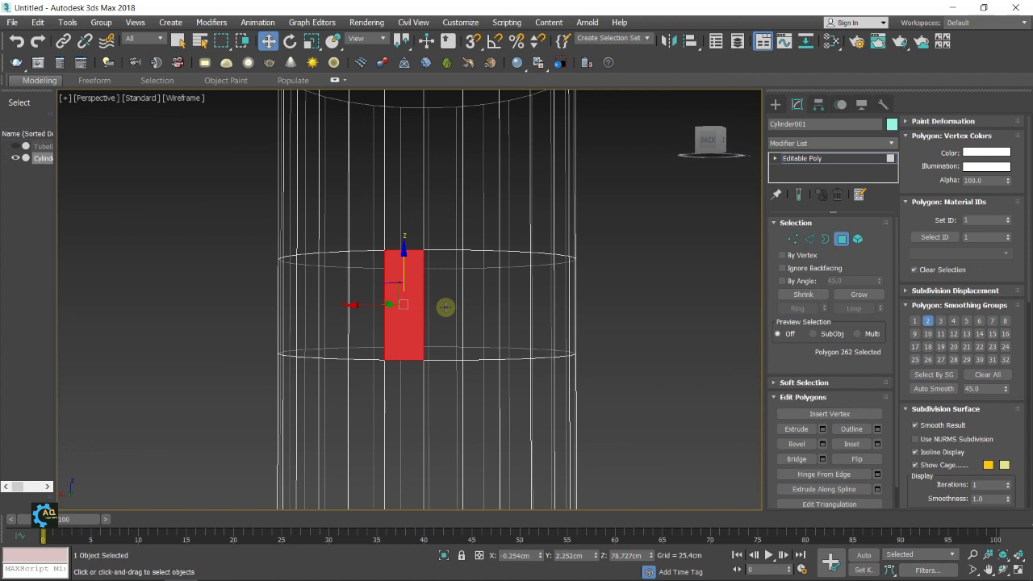
Step: Add neighbouring faces in the narrow band so three adjacent faces are selected
left_click(445, 306, "ctrl")
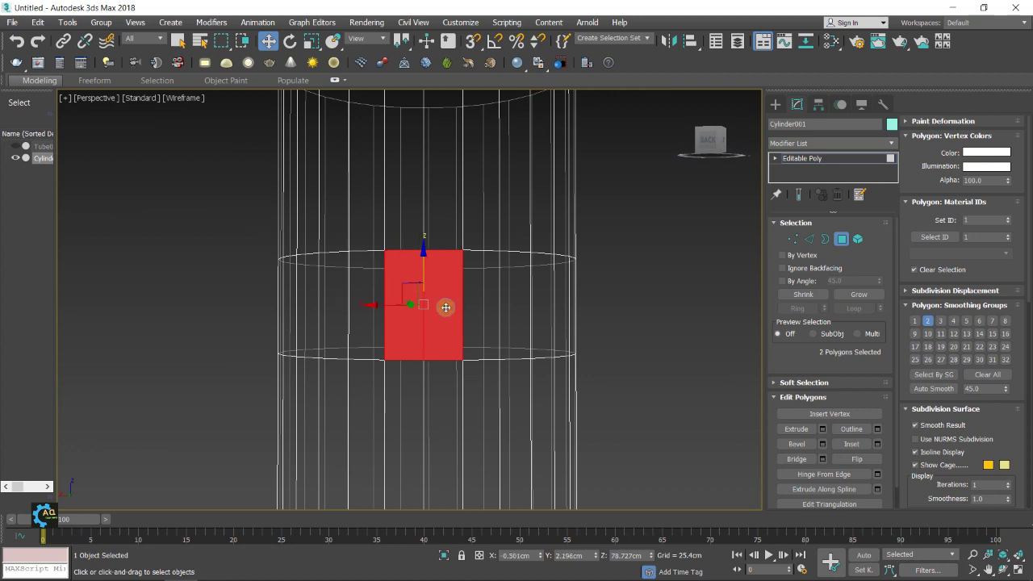
left_click(435, 323, "alt")
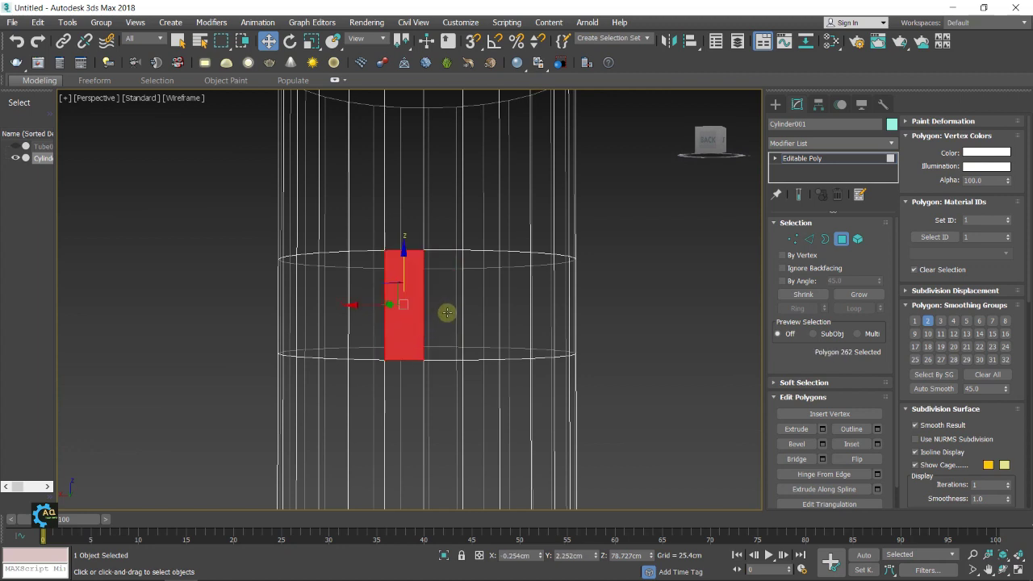
left_click(446, 309, "shift")
left_click(420, 322)
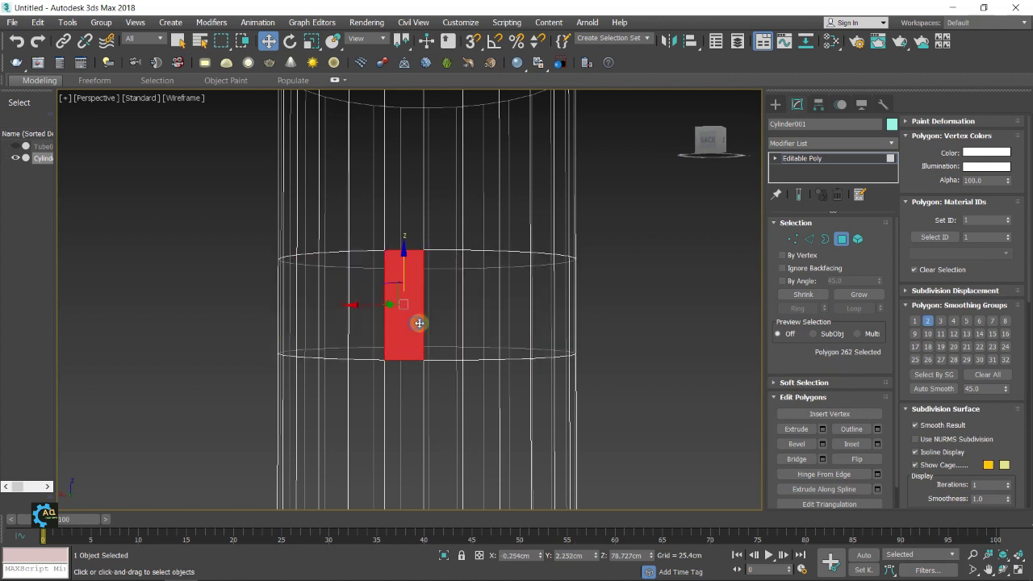
left_click(441, 314, "ctrl")
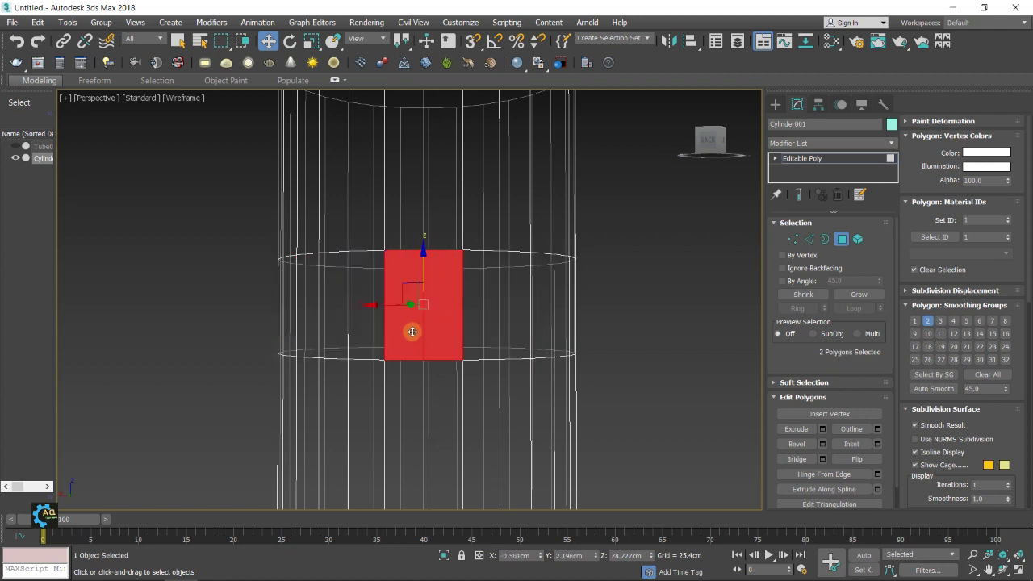
left_click(411, 332)
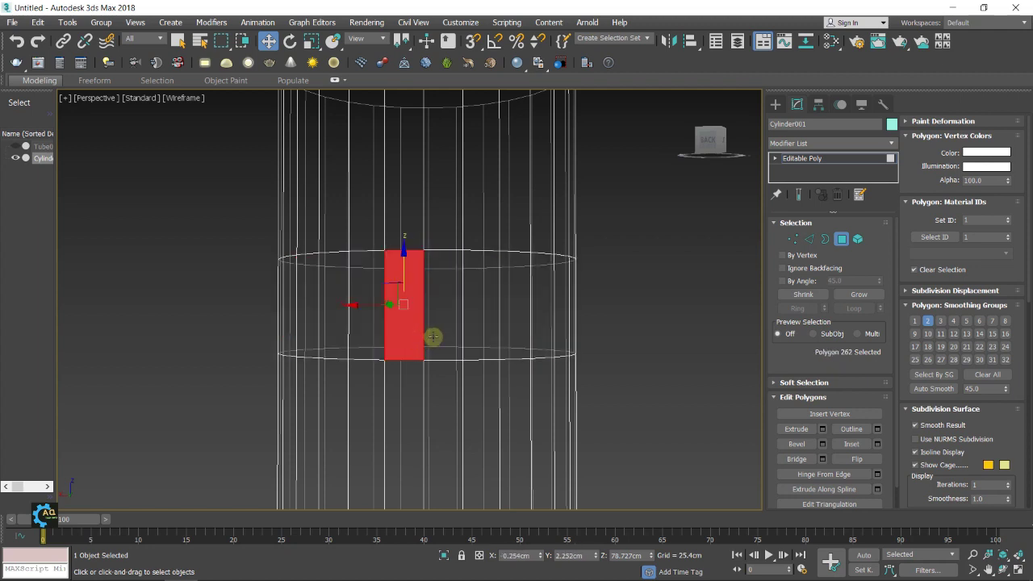
mouse_move(434, 336)
middle_mouse_down("alt")
mouse_move(528, 350)
mouse_move(373, 362)
mouse_move(348, 348)
mouse_move(361, 347)
middle_mouse_up("alt")
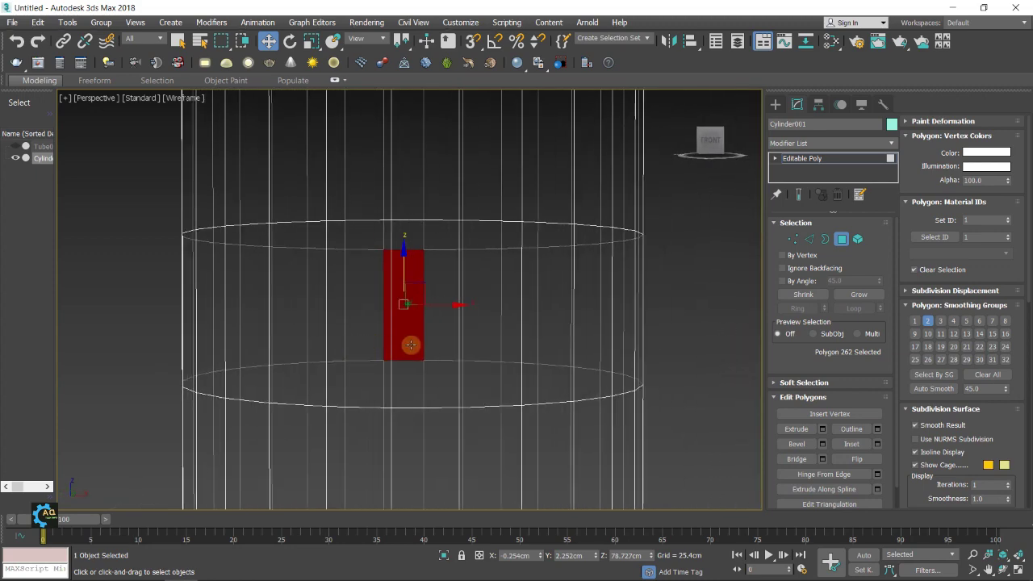
left_click(452, 345, "ctrl")
scroll(453, 347, "down", 5)
mouse_move(490, 355)
middle_mouse_down("alt")
mouse_move(549, 353)
mouse_move(373, 359)
mouse_move(369, 350)
mouse_move(415, 345)
middle_mouse_up("alt")
Step: Add a fourth face in the band and return the viewport to shaded display
left_click(441, 331, "ctrl")
mouse_move(511, 352)
middle_mouse_down("alt")
mouse_move(557, 411)
mouse_move(597, 420)
mouse_move(623, 337)
middle_mouse_up("alt")
key("F3")
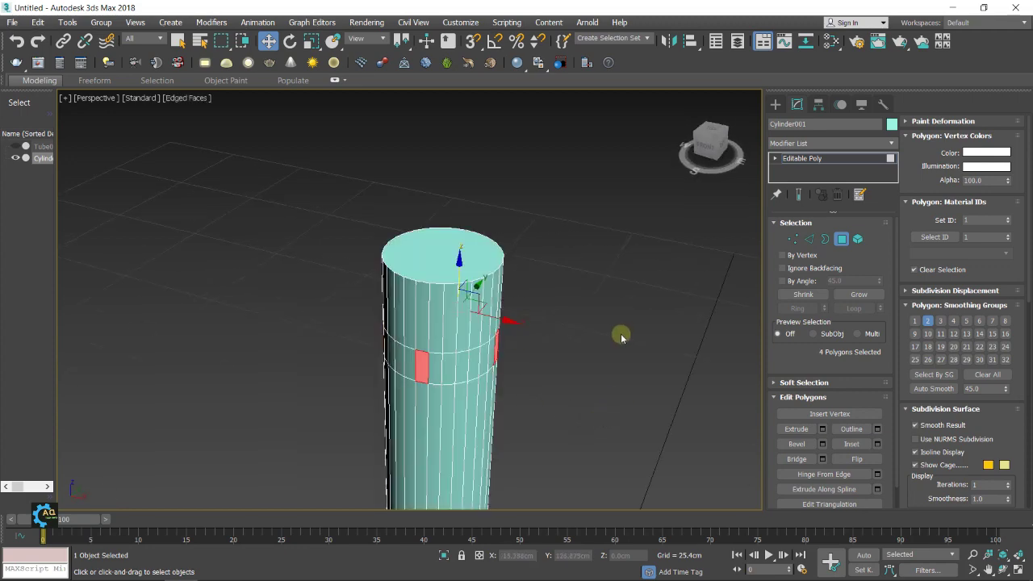
middle_click_drag(524, 385, 566, 404, "alt")
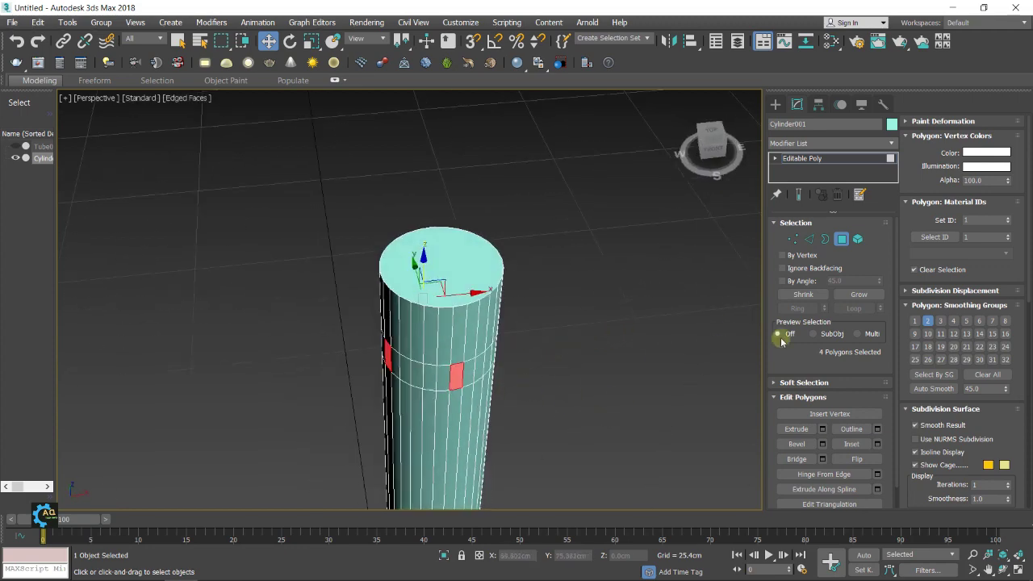
Step: Extrude the four selected faces into short arms with a reduced height
left_click(822, 429)
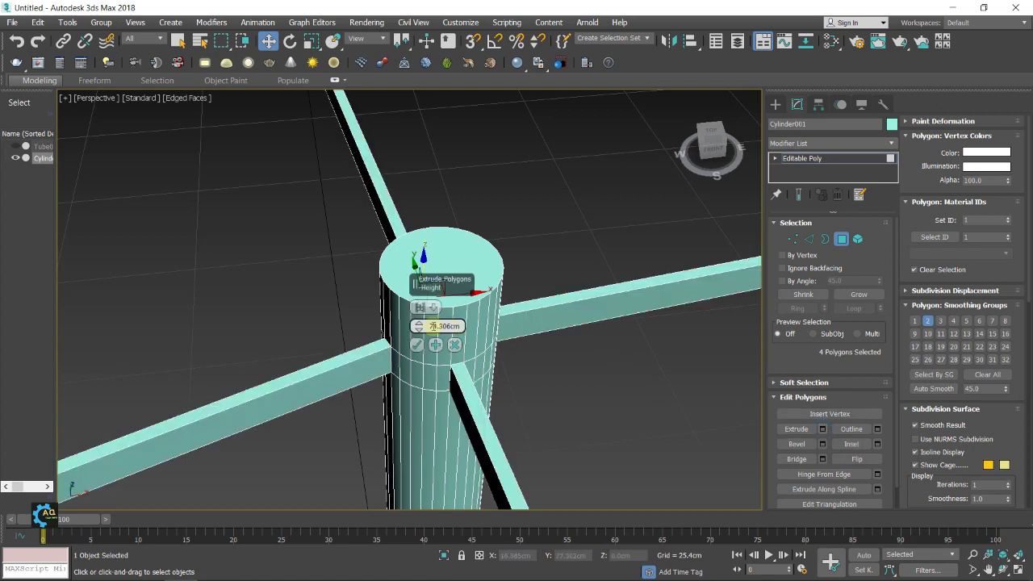
mouse_move(416, 332)
left_mouse_down()
mouse_move(426, 459)
mouse_move(431, 435)
left_mouse_up()
left_click(417, 344)
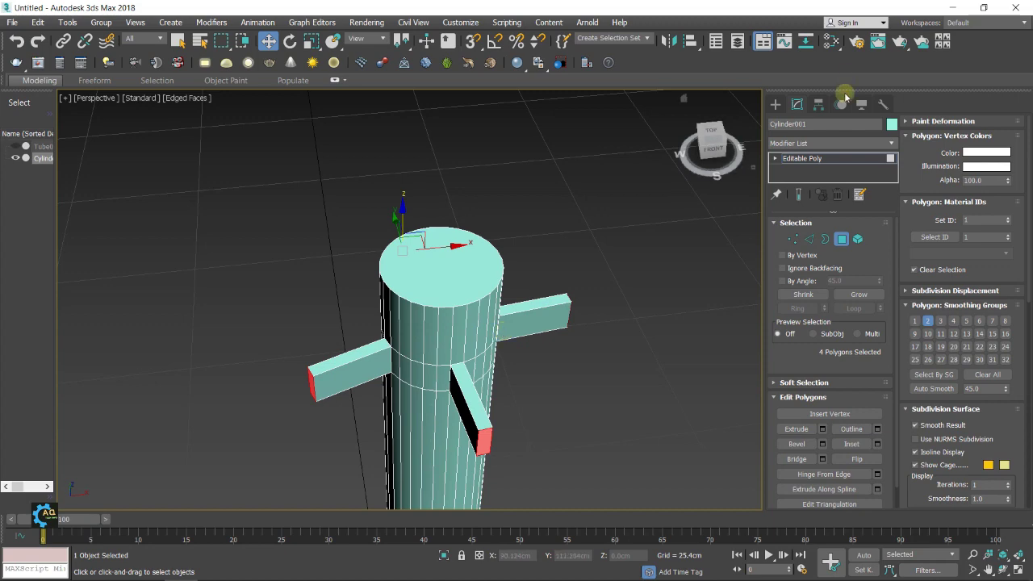
right_click(594, 216)
left_click(640, 156)
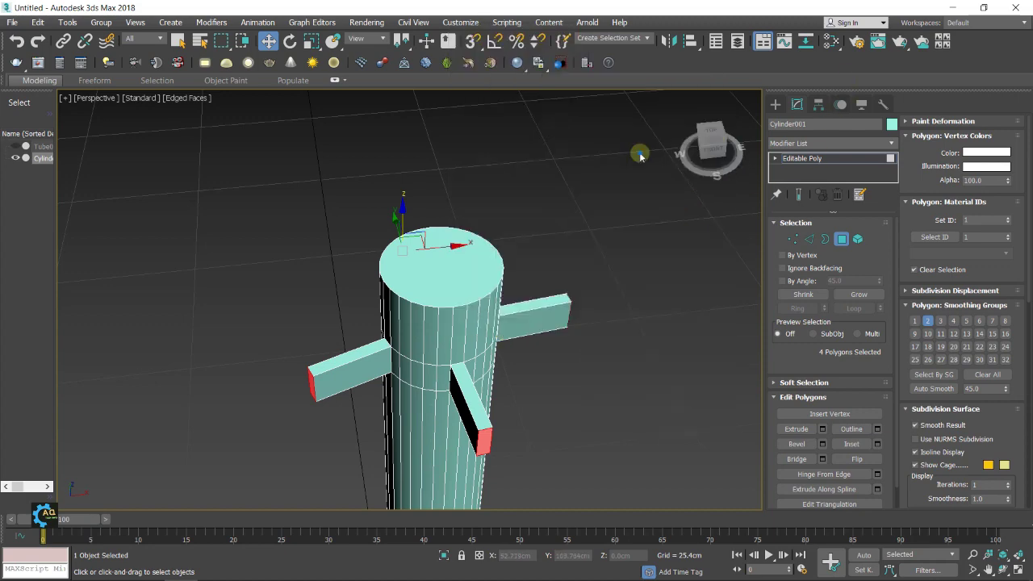
Step: Unhide the lampshade and look down into the lamp from above
right_click(586, 266)
left_click(630, 194)
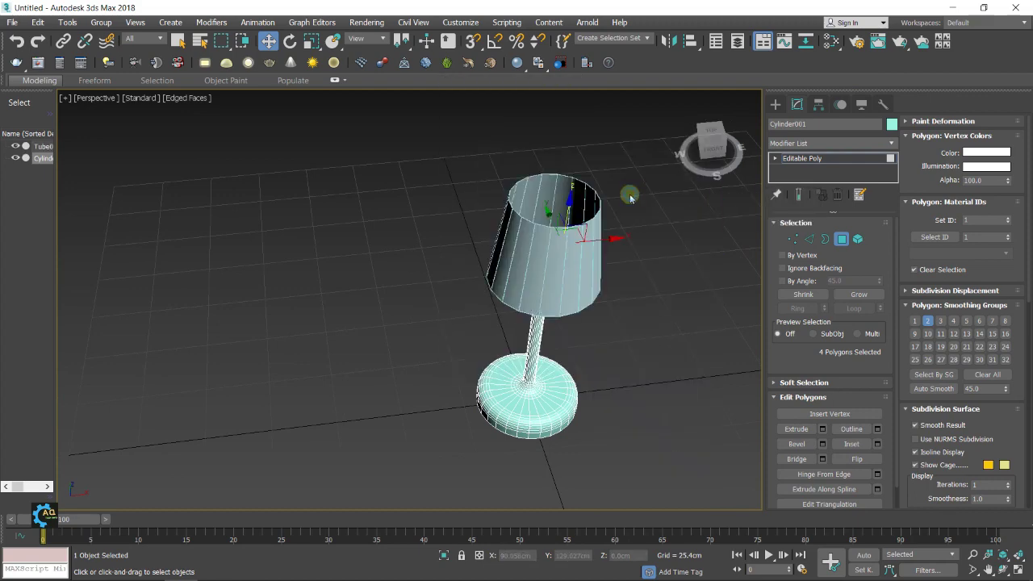
middle_click_drag(571, 307, 583, 330, "alt")
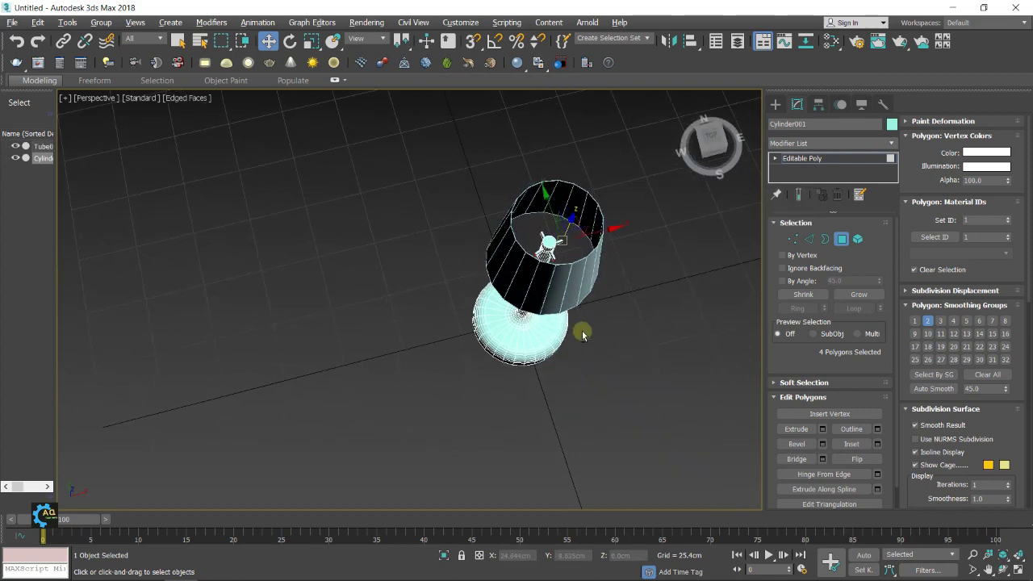
scroll(565, 260, "up", 3)
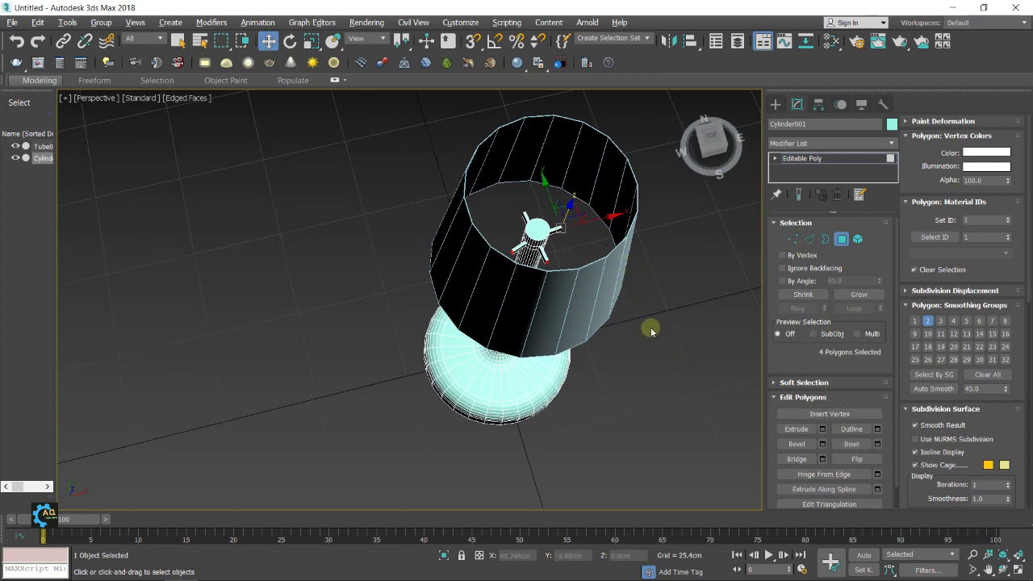
middle_click_drag(647, 325, 601, 316, "alt")
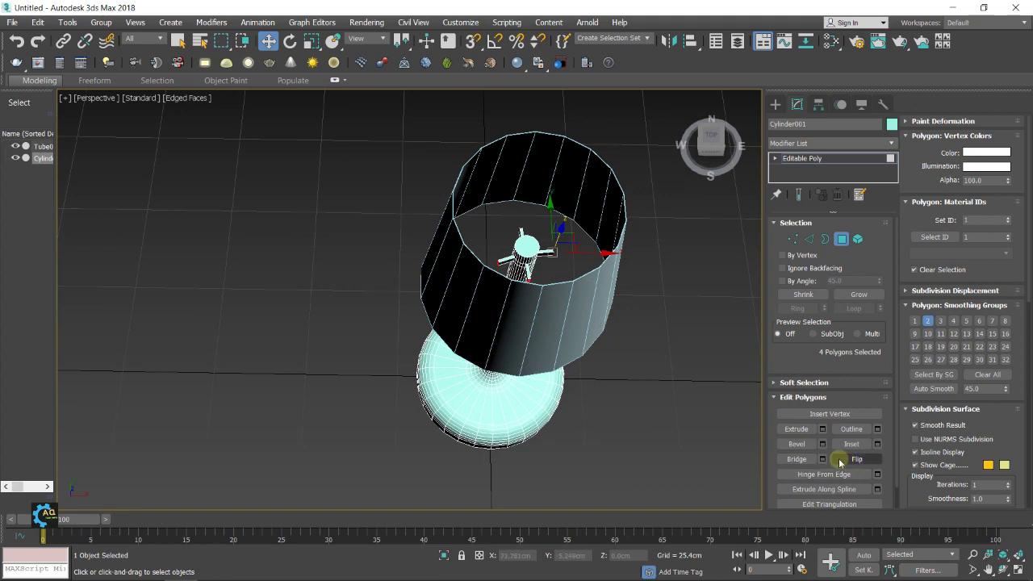
Step: Extrude the spoke ends another 11.245cm so they reach the shade wall
left_click(821, 429)
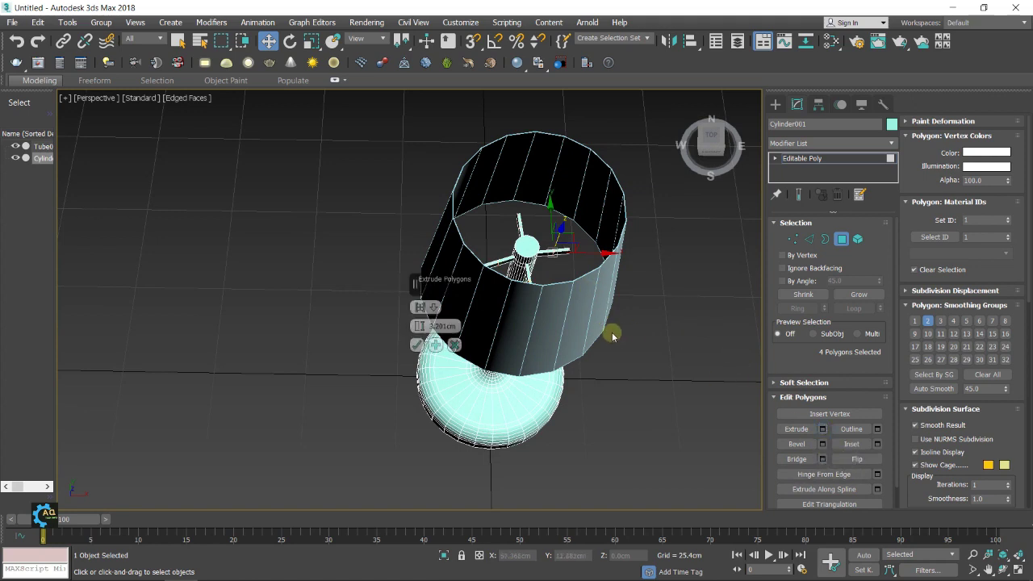
left_click_drag(418, 322, 419, 310)
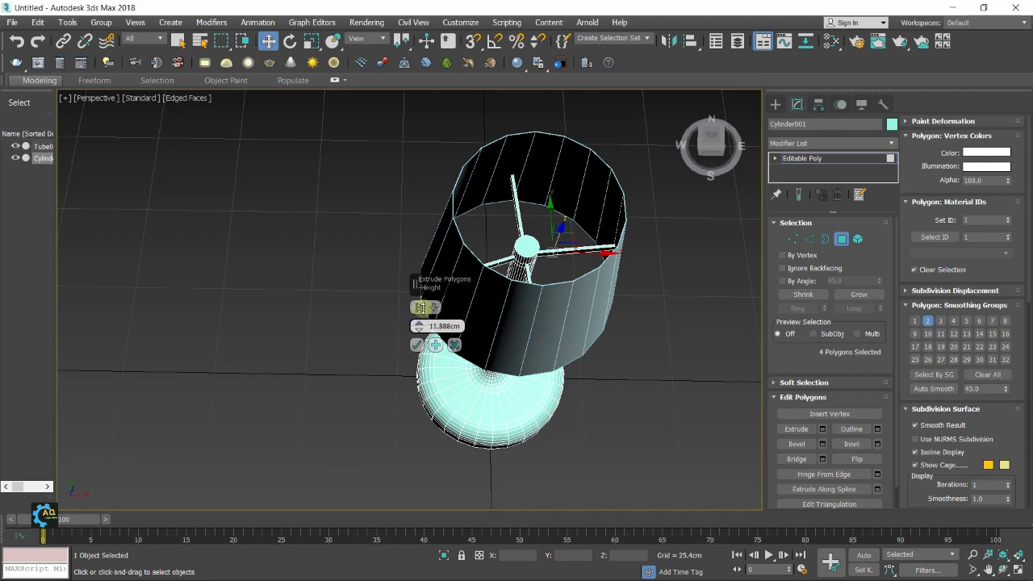
mouse_move(561, 338)
middle_mouse_down("alt")
mouse_move(564, 205)
mouse_move(555, 275)
middle_mouse_up("alt")
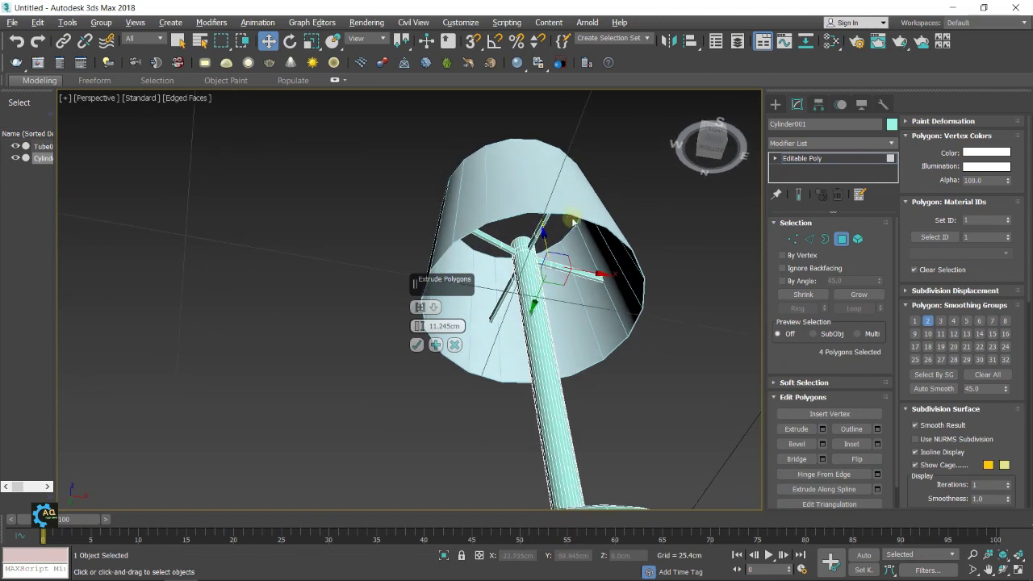
left_click(418, 345)
mouse_move(422, 344)
middle_mouse_down("alt")
mouse_move(676, 388)
mouse_move(682, 441)
mouse_move(637, 459)
mouse_move(572, 350)
mouse_move(600, 356)
mouse_move(655, 305)
middle_mouse_up("alt")
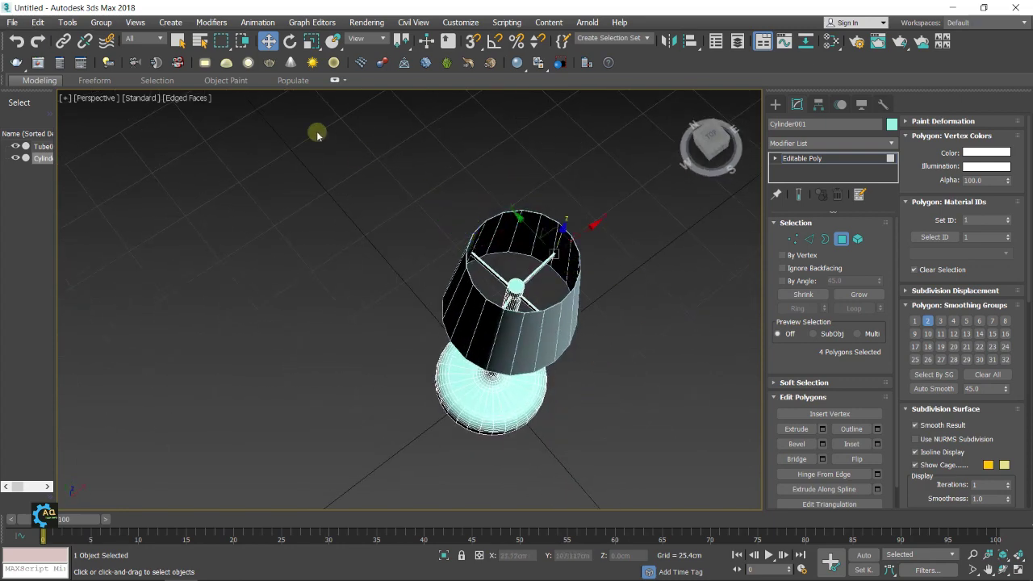
left_click(207, 63)
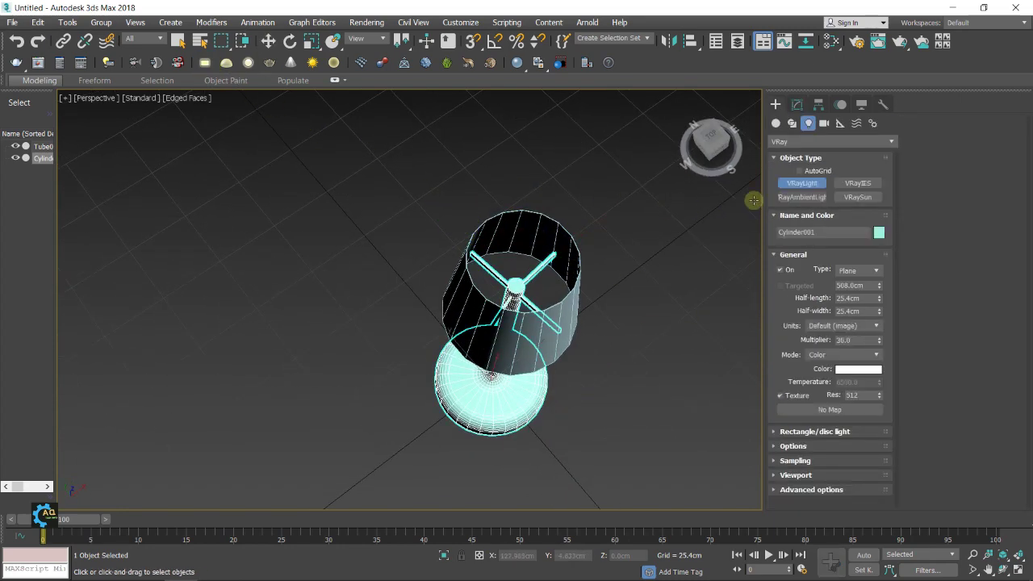
Step: Place a sphere-type VRayLight at the top of the lamp pole
left_click(853, 294)
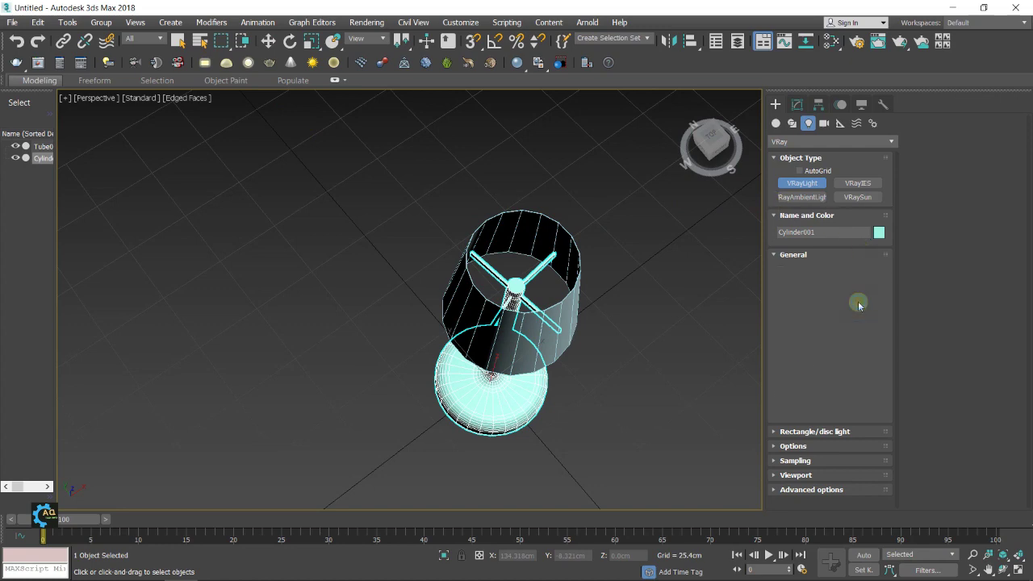
scroll(515, 288, "up", 3)
scroll(517, 282, "up", 2)
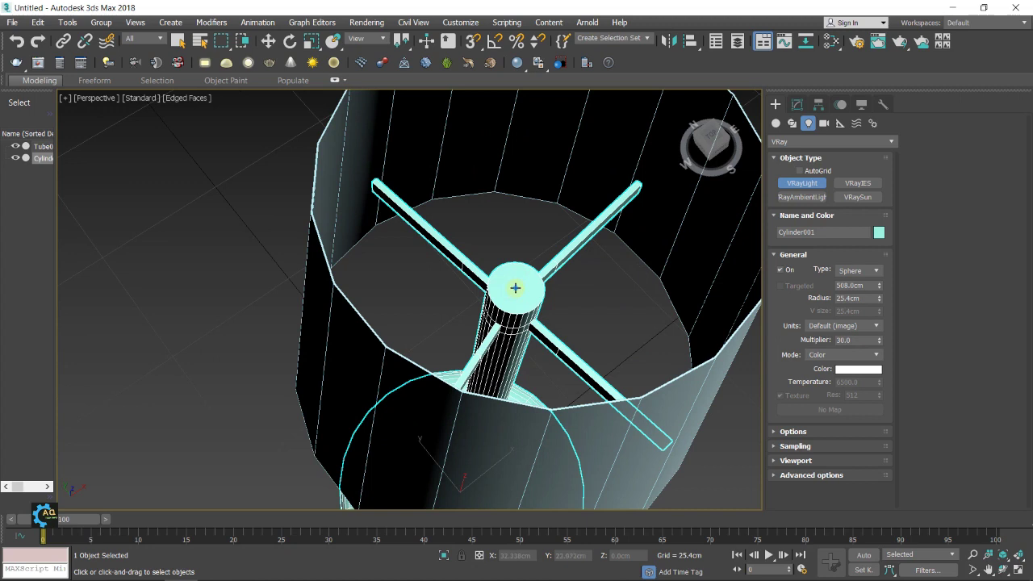
left_click_drag(515, 288, 520, 298)
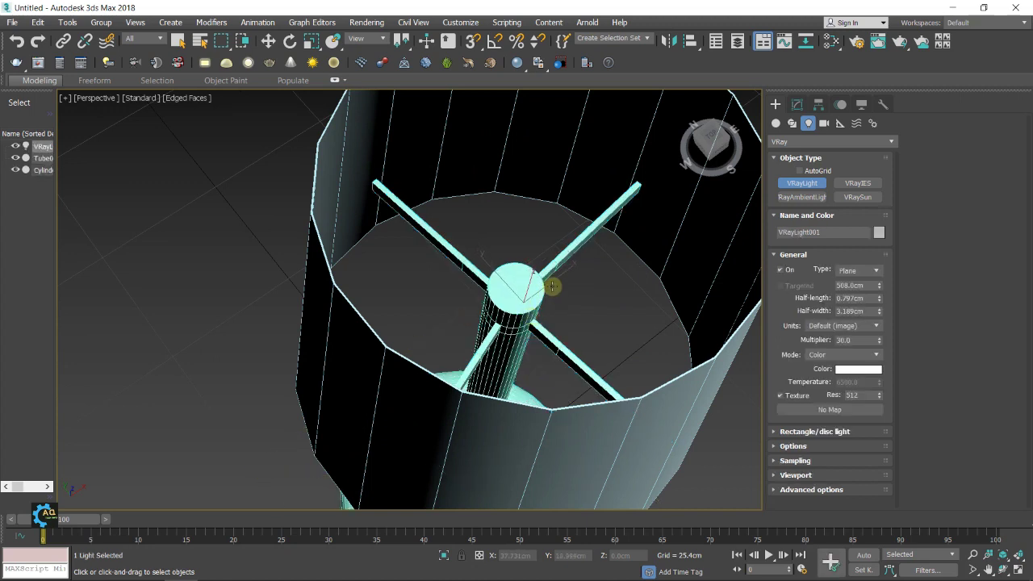
scroll(548, 290, "down", 10)
middle_click_drag(546, 295, 549, 265, "alt")
scroll(550, 265, "up", 2)
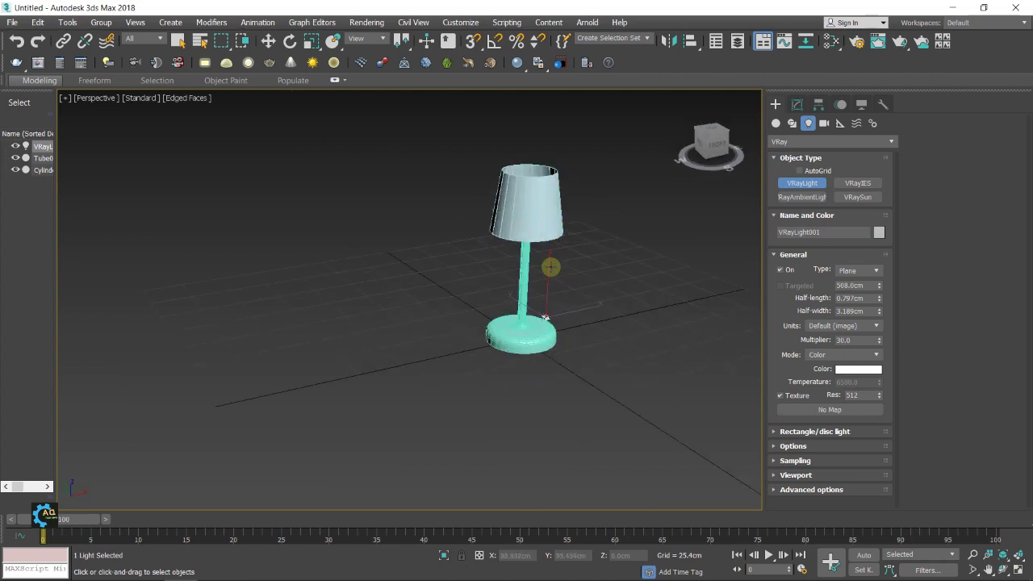
scroll(575, 322, "up", 4)
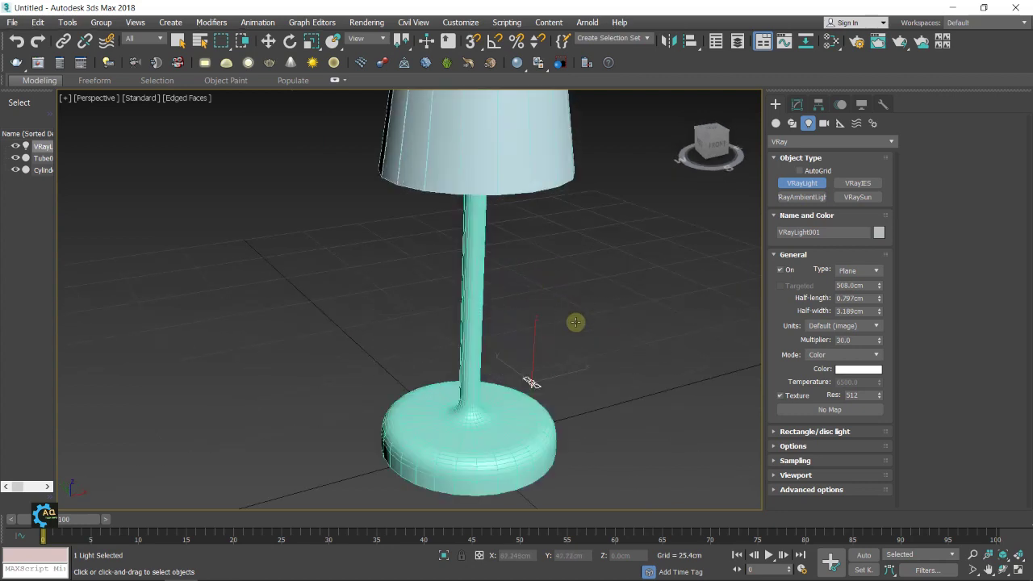
Step: Centre the light at X 0, Y 0 and raise it into the shade, around Z 83.497cm
key("w")
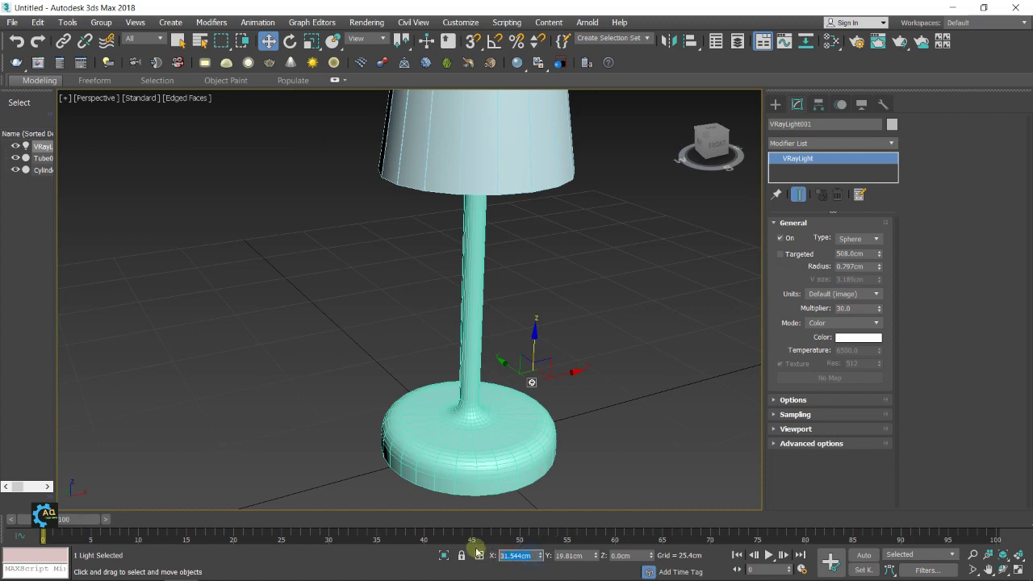
type("0")
key("Return")
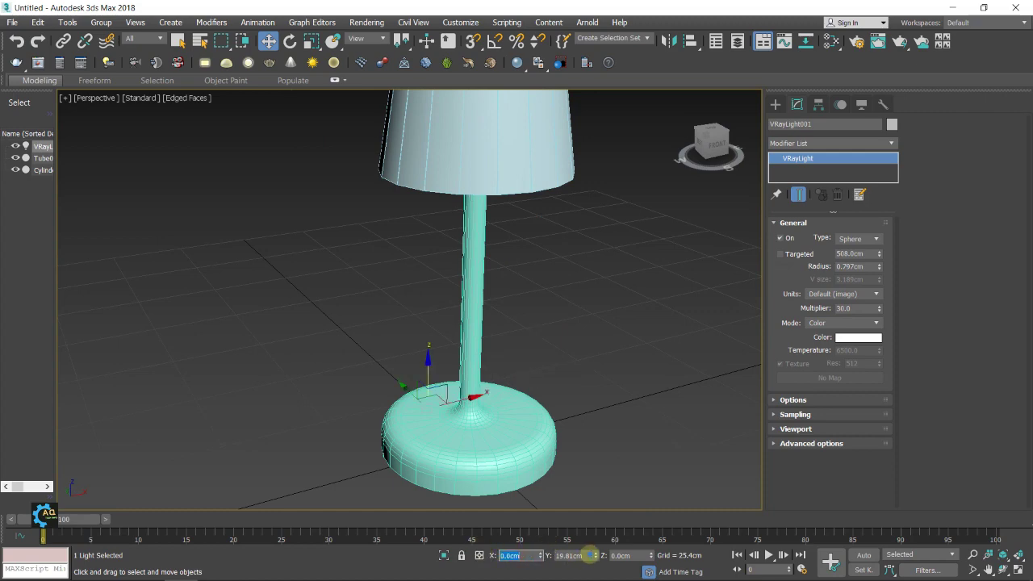
left_click(591, 555)
type("0")
key("Return")
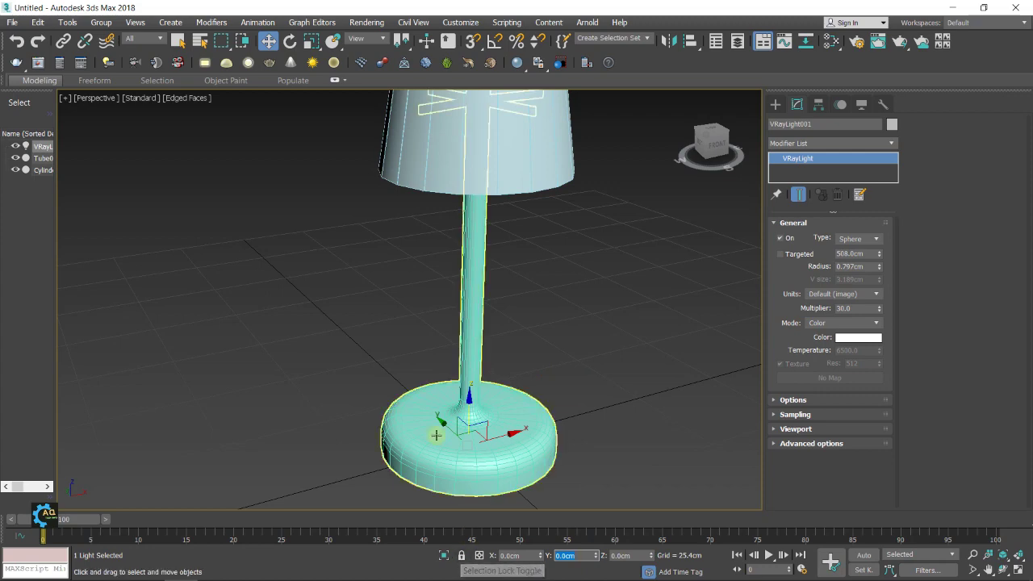
left_click_drag(467, 401, 470, 107)
mouse_move(548, 224)
middle_mouse_down()
mouse_move(539, 303)
mouse_move(551, 302)
mouse_move(516, 320)
middle_mouse_up()
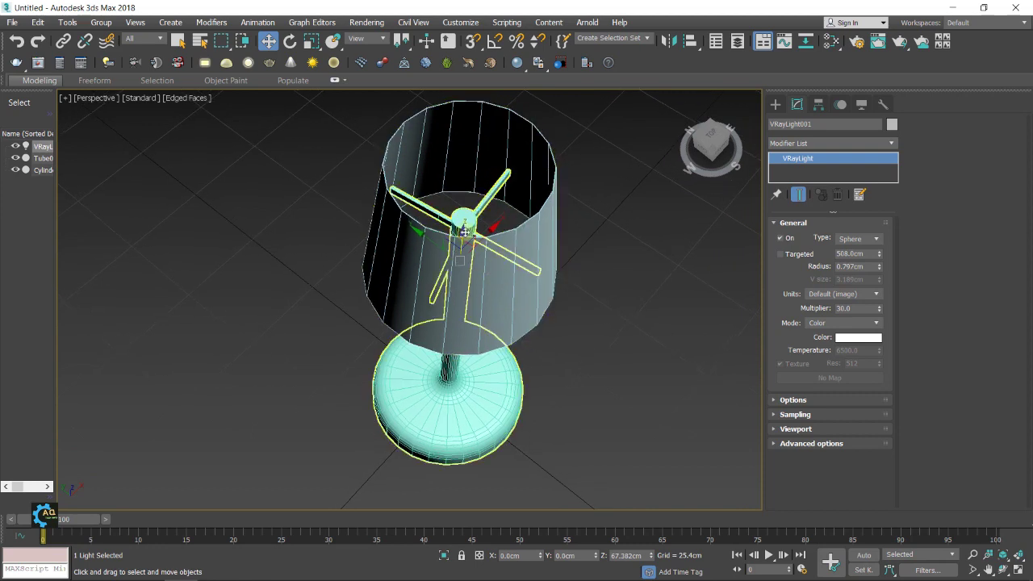
left_click_drag(458, 232, 467, 177)
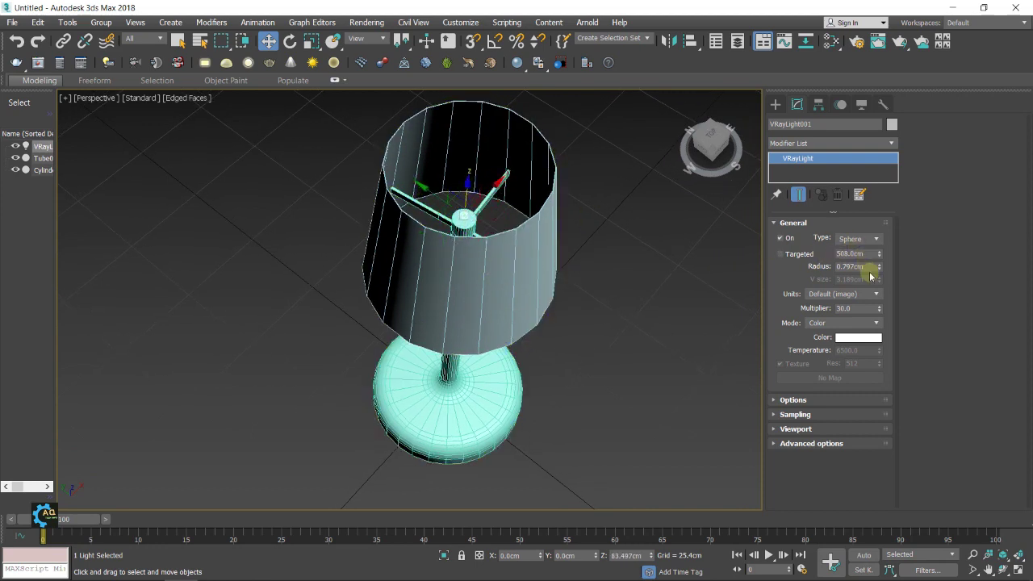
Step: Set the sphere light's radius to 2.5cm
double_click(867, 267)
type("2.5")
left_click(605, 241)
mouse_move(603, 270)
middle_mouse_down("alt")
mouse_move(573, 277)
mouse_move(560, 239)
mouse_move(585, 261)
mouse_move(504, 242)
middle_mouse_up("alt")
scroll(560, 239, "down", 4)
scroll(617, 268, "down", 4)
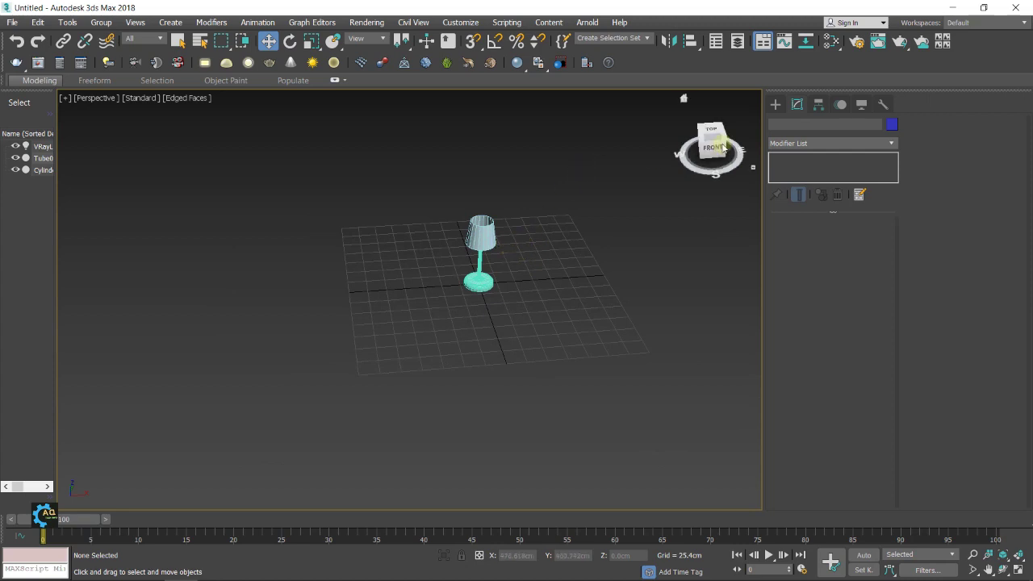
Step: Draw a standard box around the lamp, about 256 cm tall
left_click(774, 104)
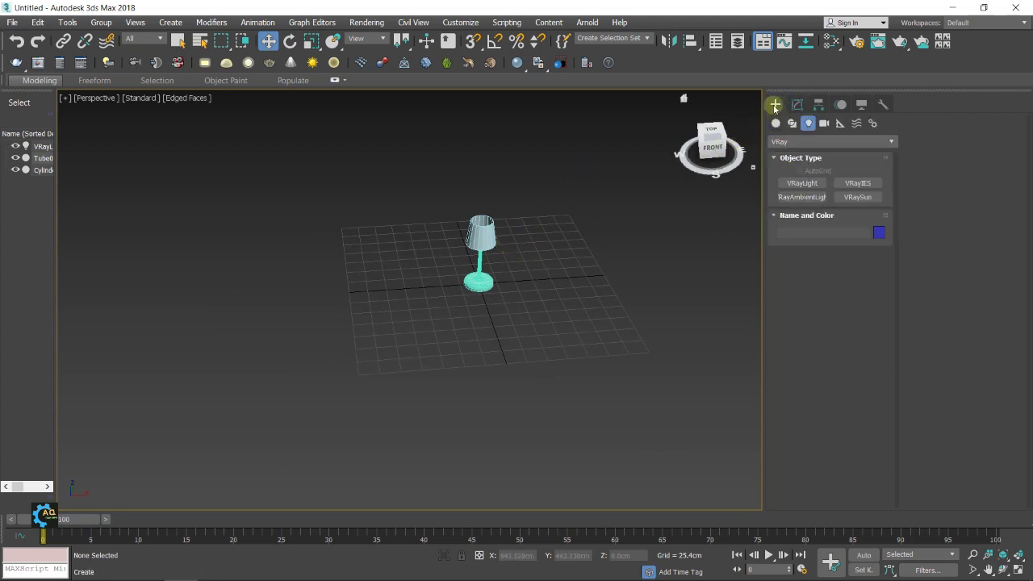
left_click(797, 105)
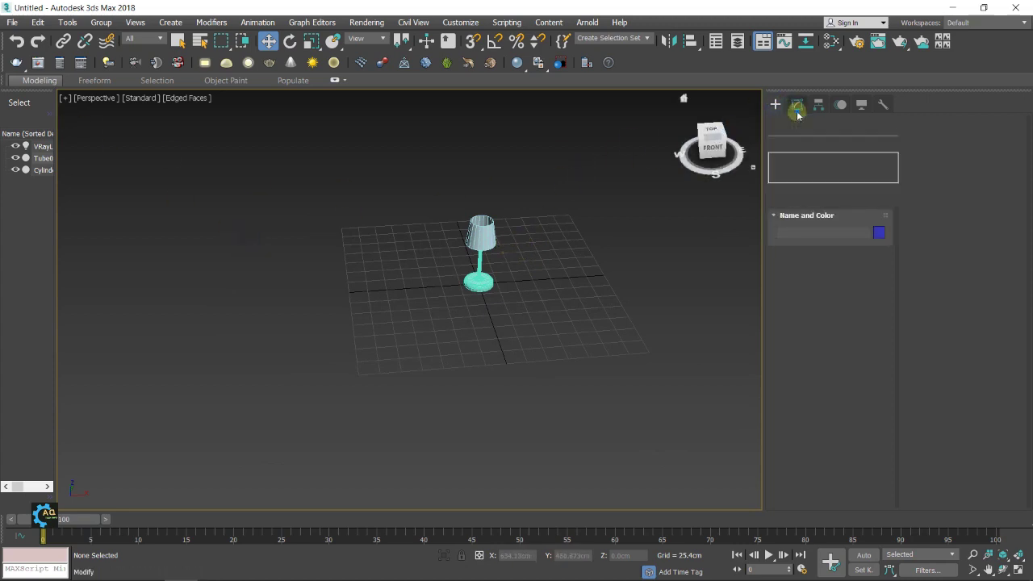
left_click(775, 104)
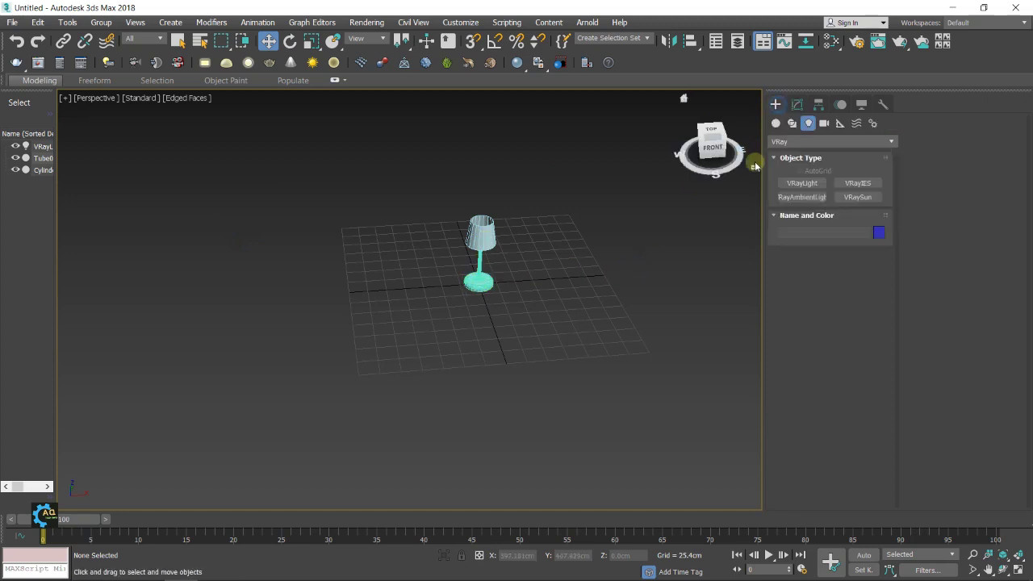
left_click(775, 122)
left_click(802, 182)
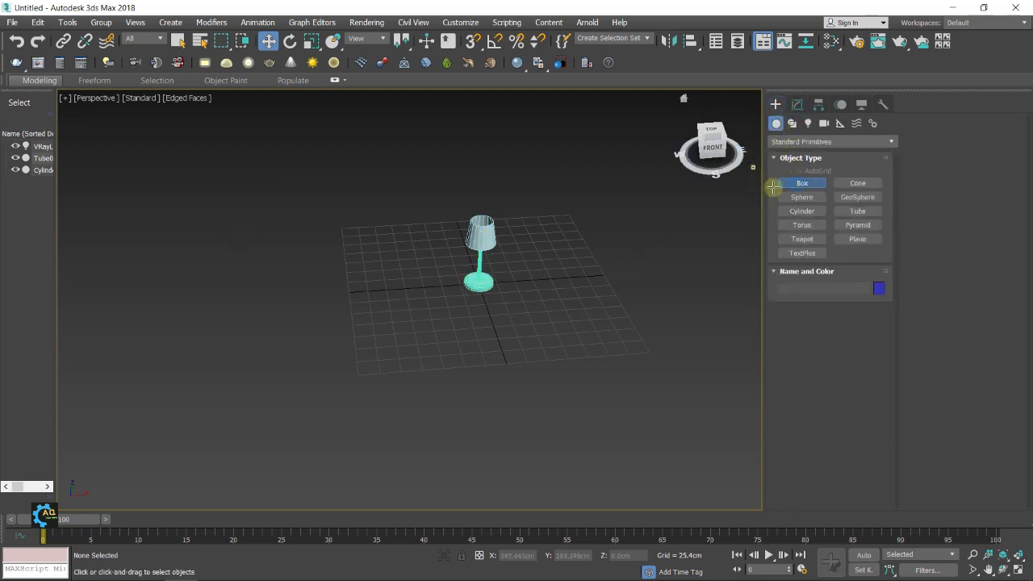
left_click_drag(342, 228, 641, 348)
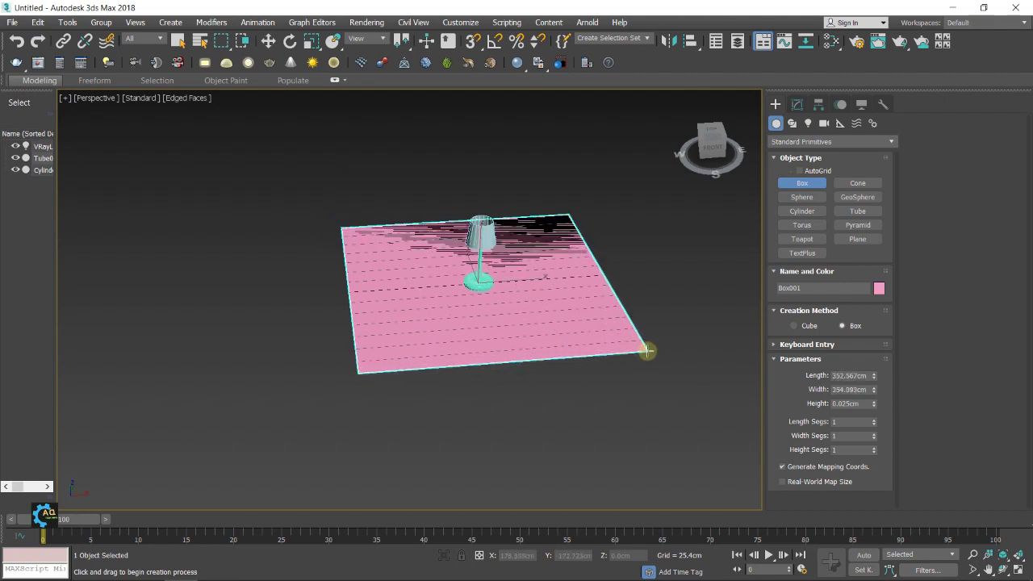
left_click(603, 184)
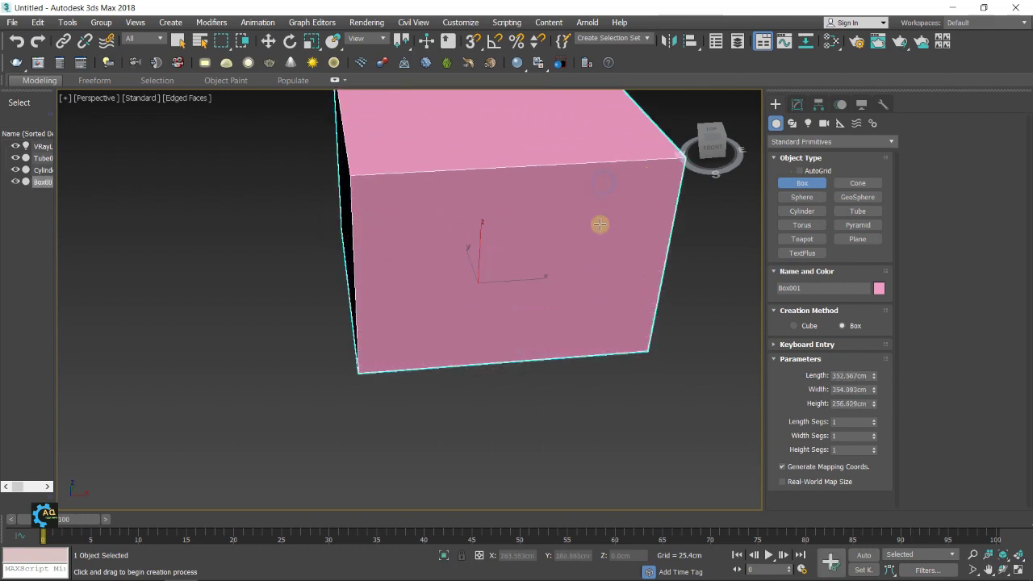
mouse_move(612, 326)
middle_mouse_down("alt")
mouse_move(532, 299)
mouse_move(495, 269)
middle_mouse_up("alt")
Step: Convert the box to an editable poly
key("w")
right_click(497, 268)
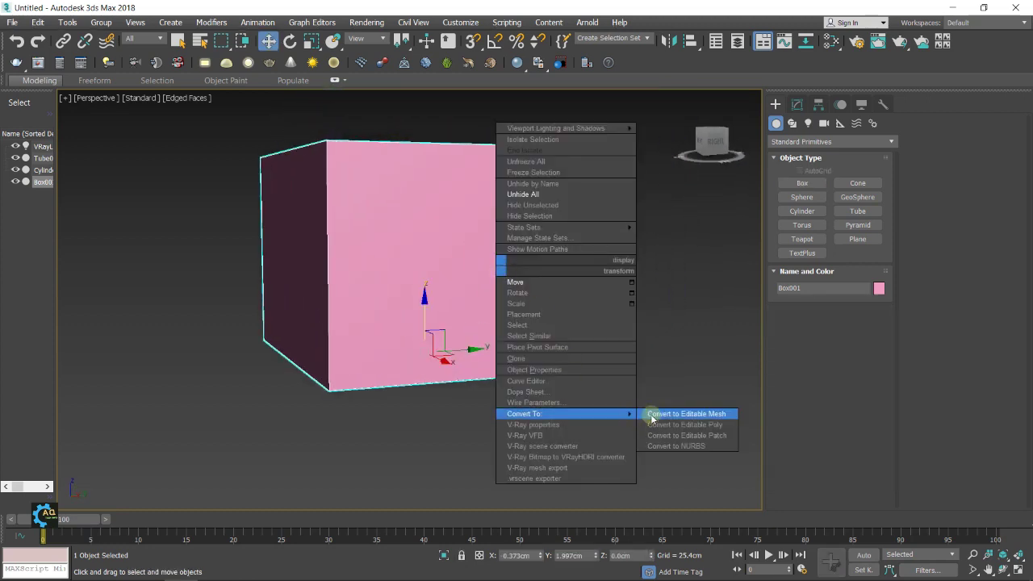
left_click(666, 426)
scroll(621, 406, "down", 3)
mouse_move(620, 406)
middle_mouse_down("alt")
mouse_move(540, 415)
mouse_move(547, 356)
middle_mouse_up("alt")
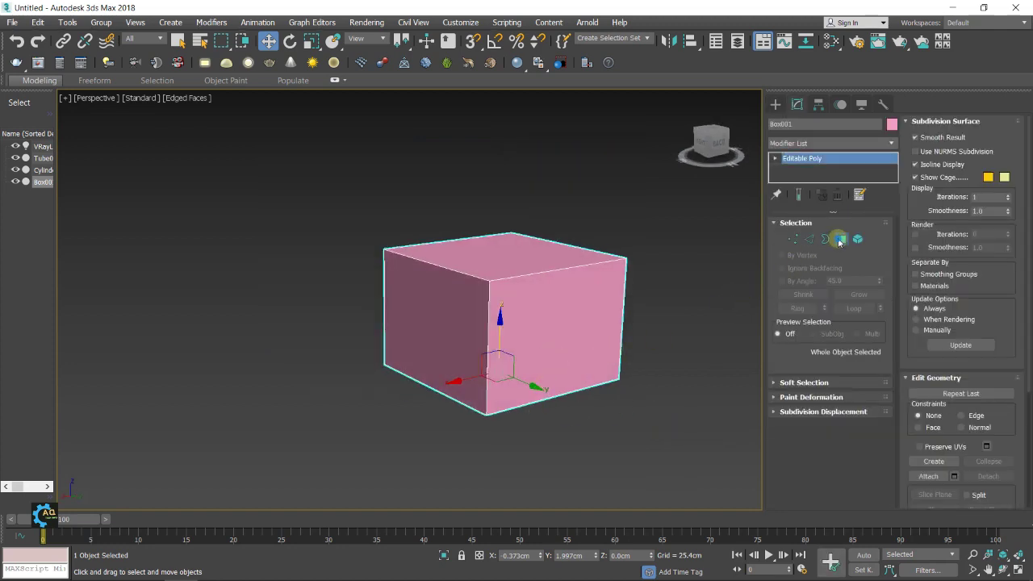
Step: Delete the box's front, left and top polygons, leaving a floor and two walls
left_click(839, 239)
left_click(553, 324)
key("Delete")
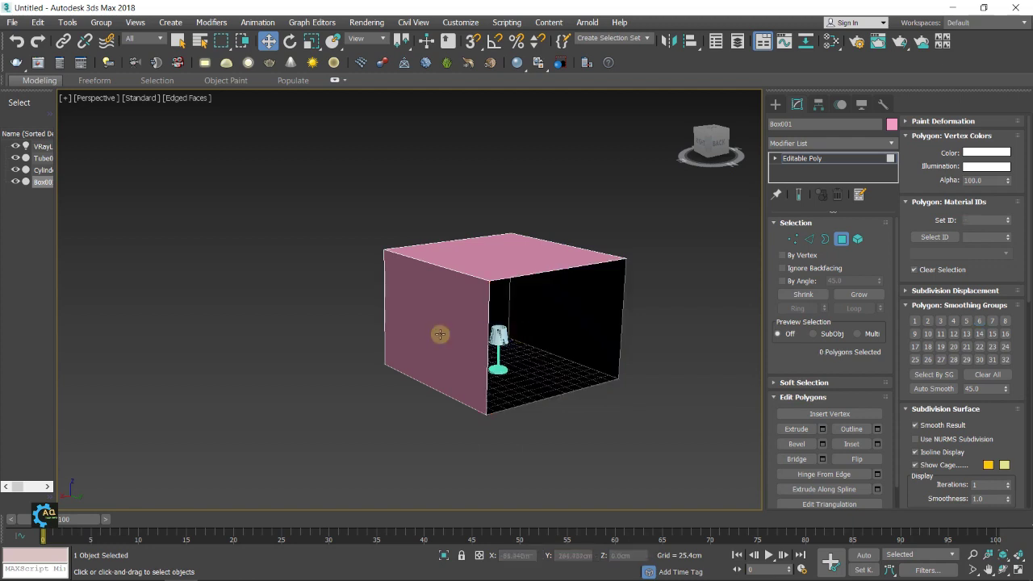
left_click(440, 334)
key("Delete")
left_click(523, 261)
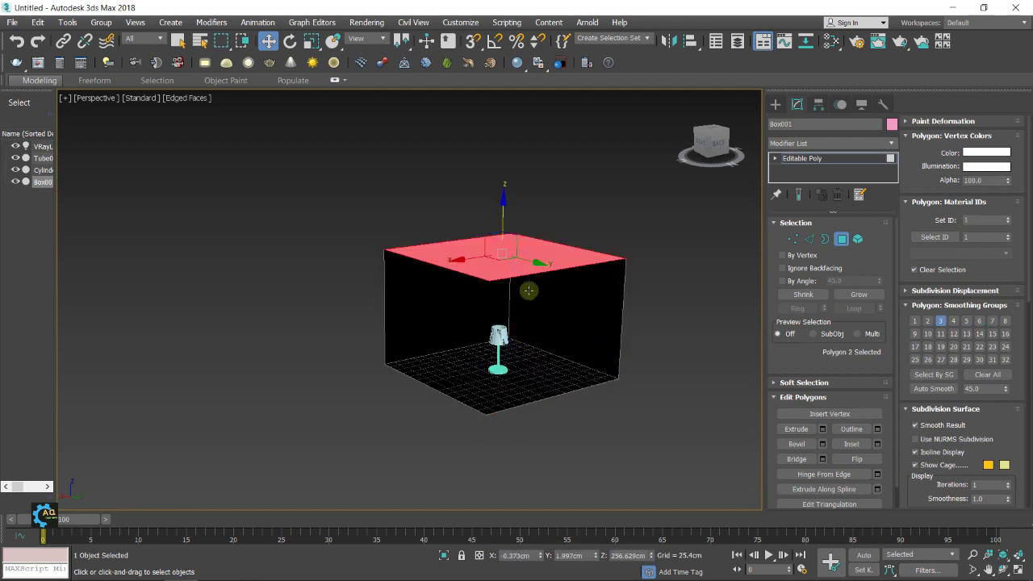
key("Delete")
middle_click_drag(525, 371, 535, 392, "alt")
scroll(502, 350, "up", 3)
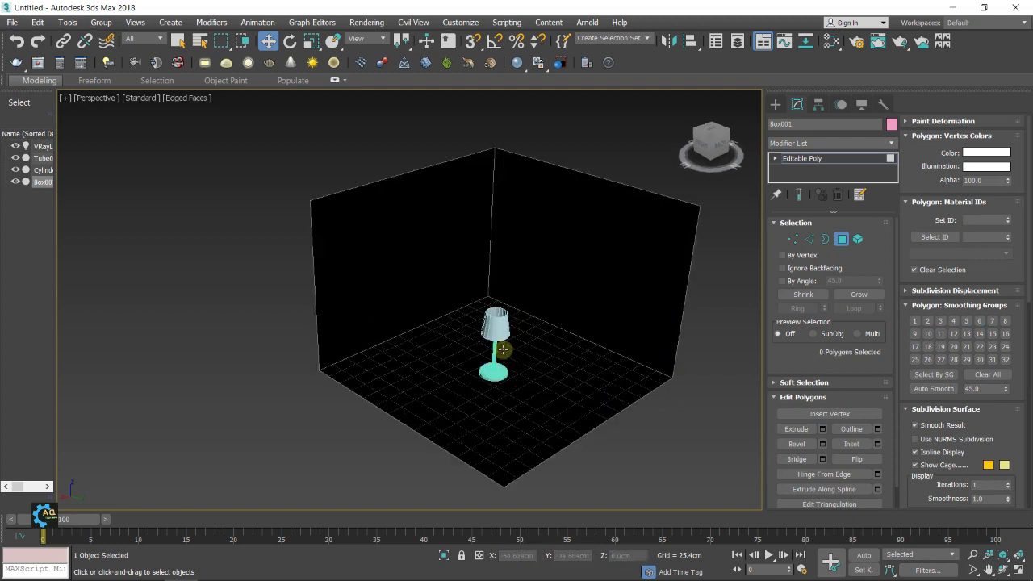
scroll(502, 350, "up", 3)
left_click(44, 147)
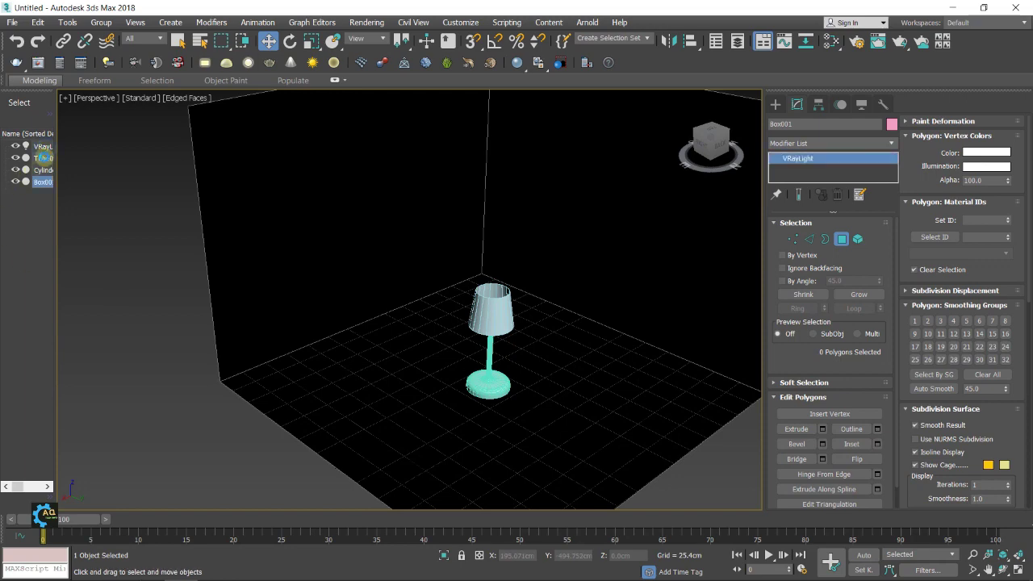
Step: Select the lamp shade and base cylinder, try a move along Y, then undo it
left_click(42, 158)
left_click(43, 170, "ctrl")
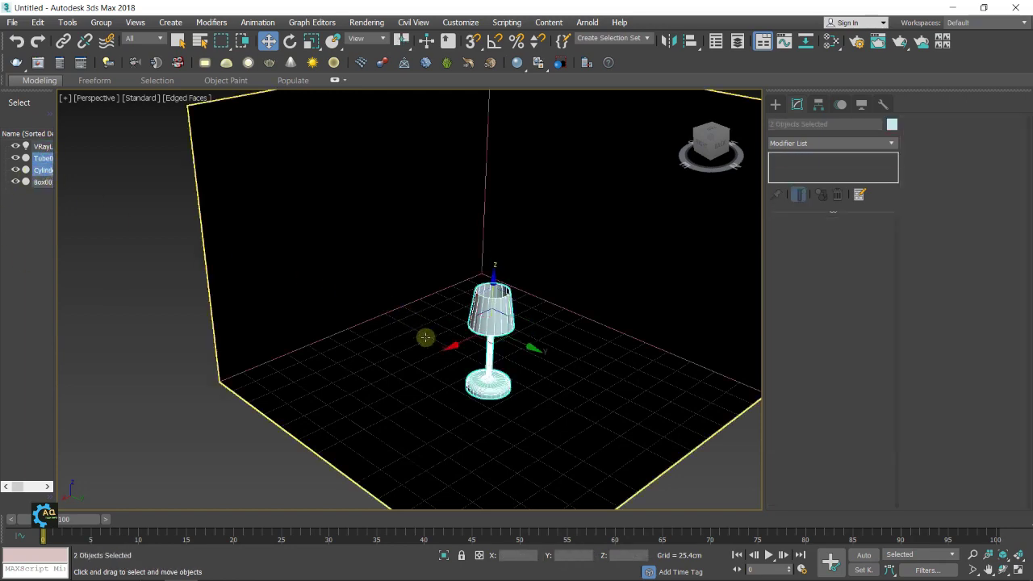
middle_click_drag(450, 350, 541, 379, "alt")
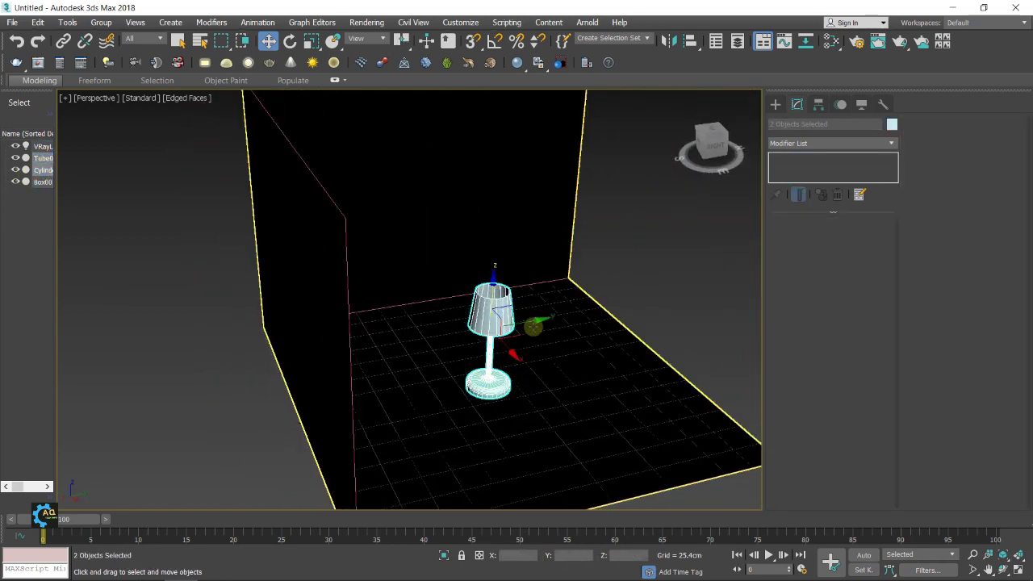
left_click_drag(535, 316, 434, 304)
middle_click_drag(434, 303, 341, 353, "alt")
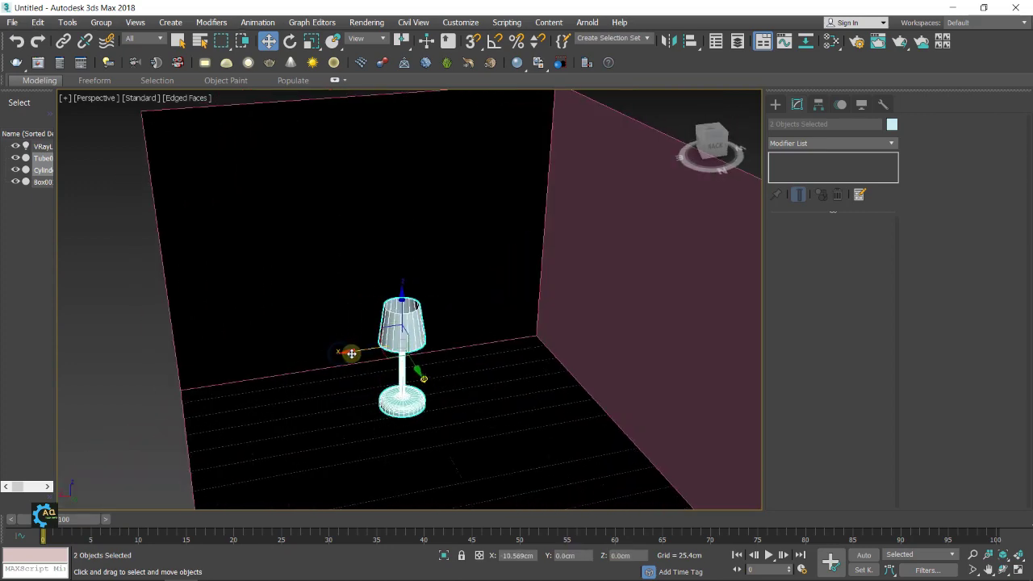
key("ctrl+z")
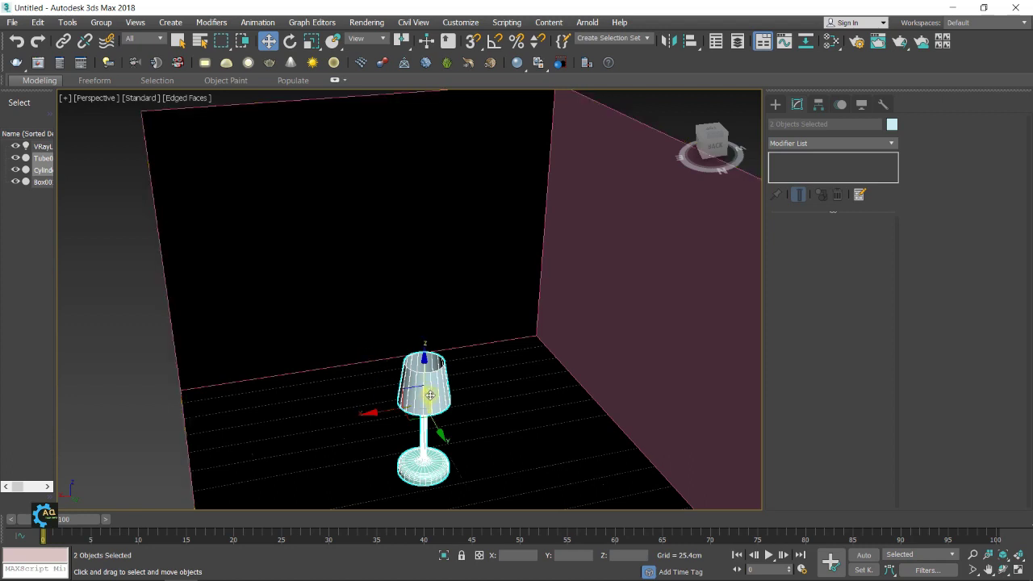
Step: Add the VRayLight to the selection and slide lamp and light together toward the corner
left_click(42, 148, "ctrl")
left_click_drag(365, 407, 499, 387)
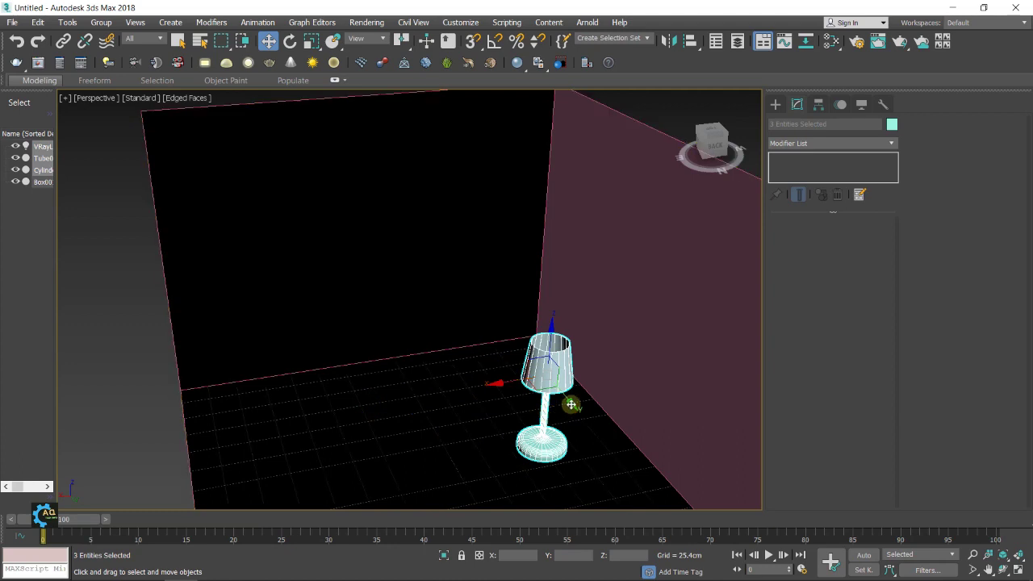
left_click_drag(570, 404, 530, 345)
mouse_move(530, 346)
middle_mouse_down("alt")
mouse_move(530, 369)
mouse_move(560, 374)
mouse_move(547, 334)
middle_mouse_up("alt")
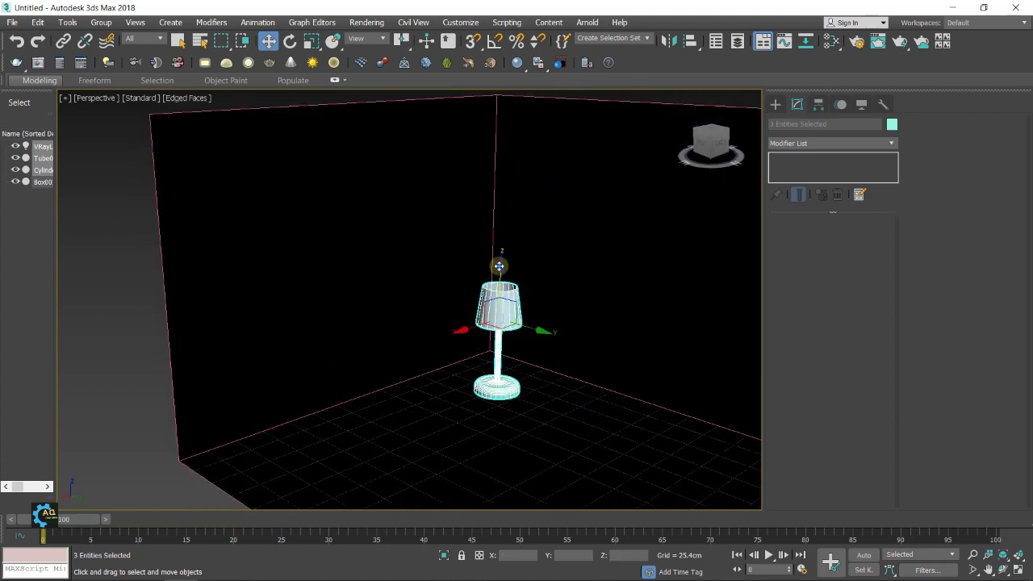
left_click_drag(493, 275, 501, 309)
mouse_move(495, 372)
middle_mouse_down("alt")
mouse_move(491, 406)
mouse_move(491, 396)
mouse_move(466, 412)
middle_mouse_up("alt")
scroll(492, 396, "up", 3)
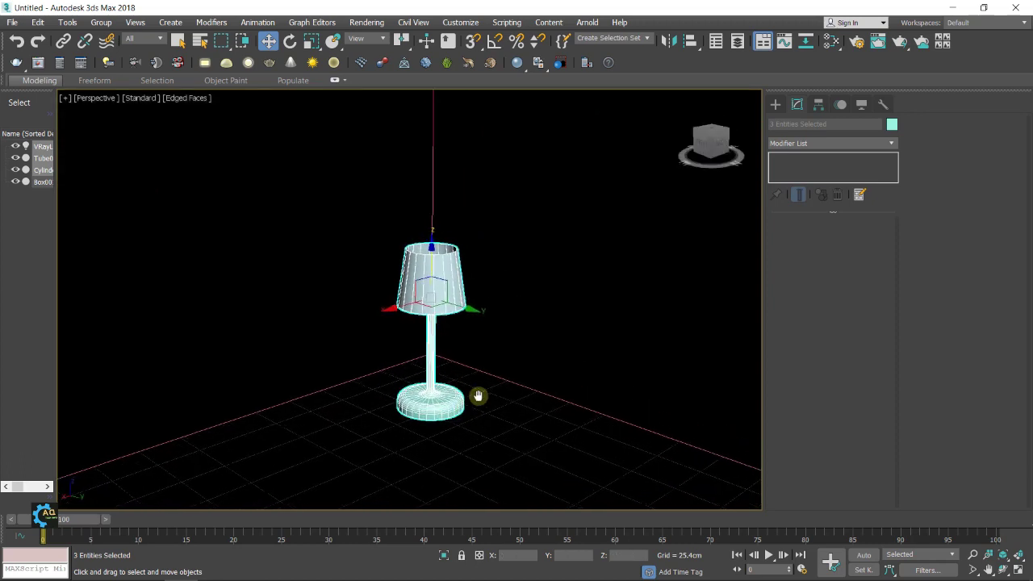
Step: Add a new VRayMtl node in the Slate Material Editor and show its basic parameters
left_click(829, 42)
mouse_move(460, 364)
left_mouse_down()
mouse_move(729, 260)
mouse_move(839, 132)
left_mouse_up()
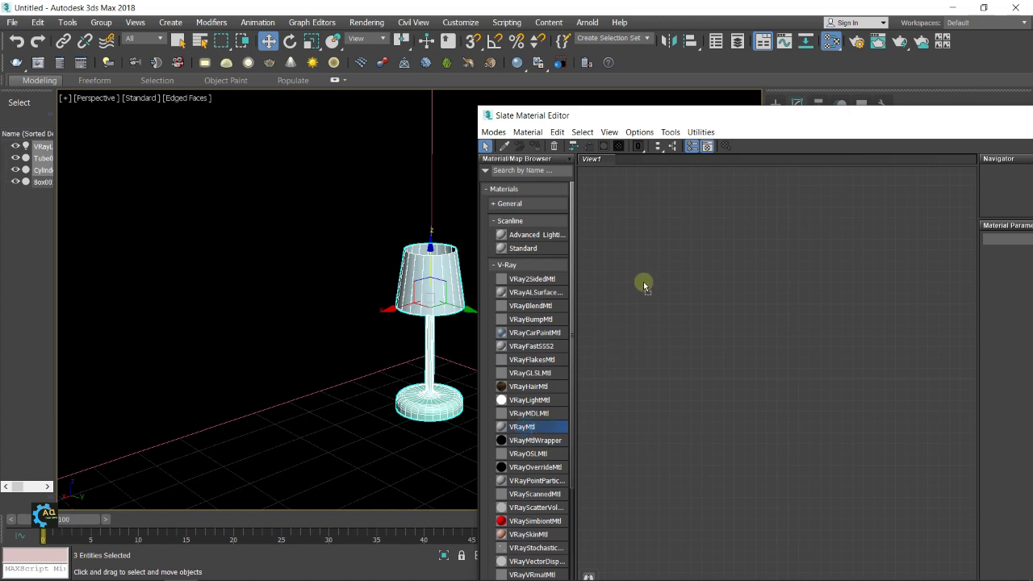
left_click_drag(525, 430, 646, 278)
double_click(618, 273)
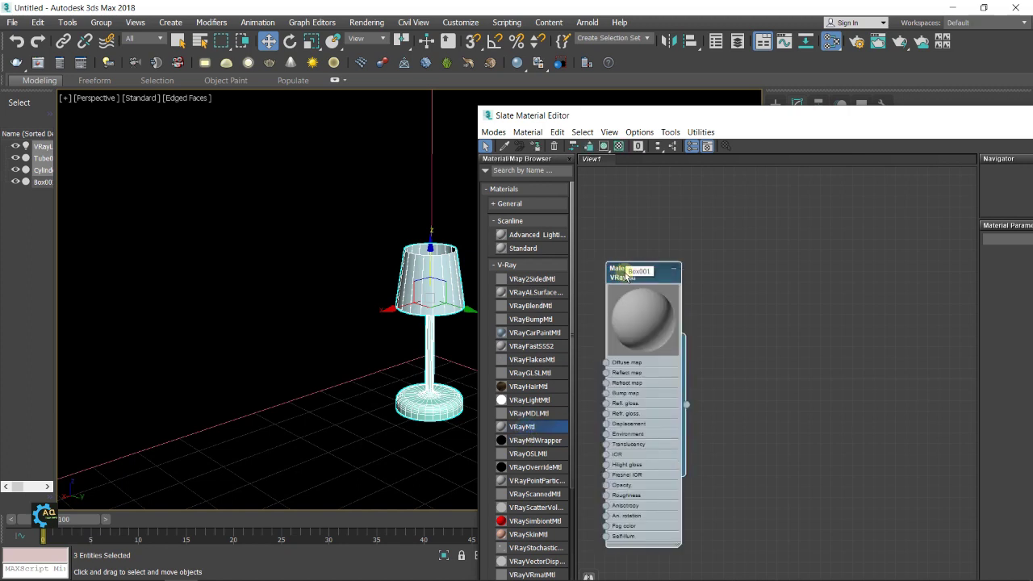
middle_click_drag(654, 287, 665, 233)
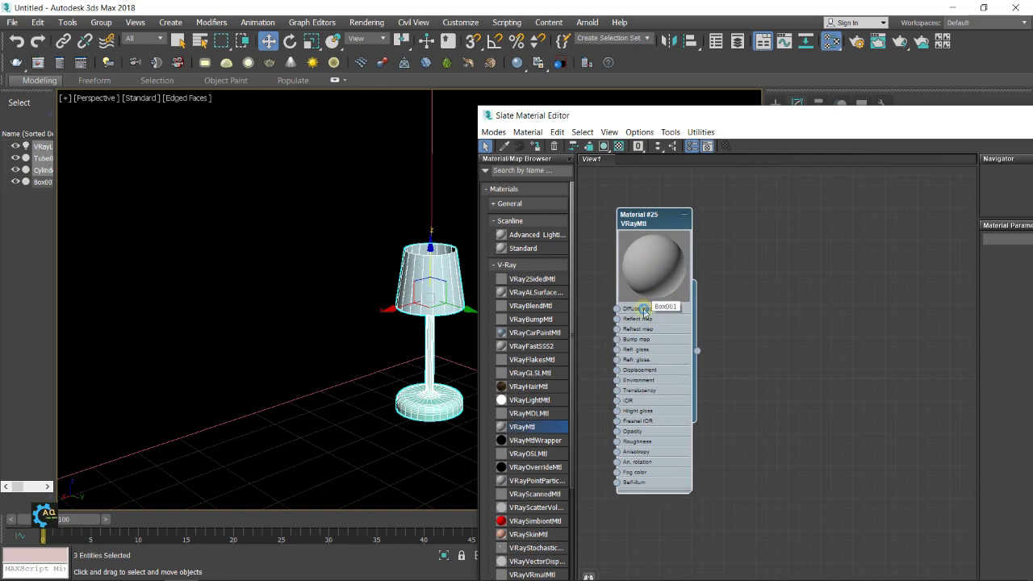
double_click(644, 310)
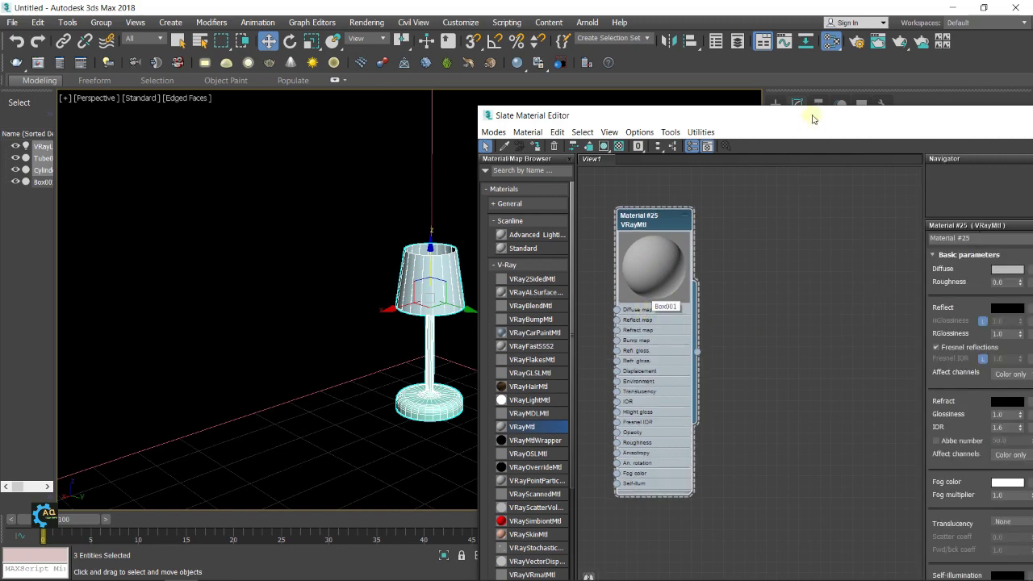
left_click_drag(813, 118, 482, 91)
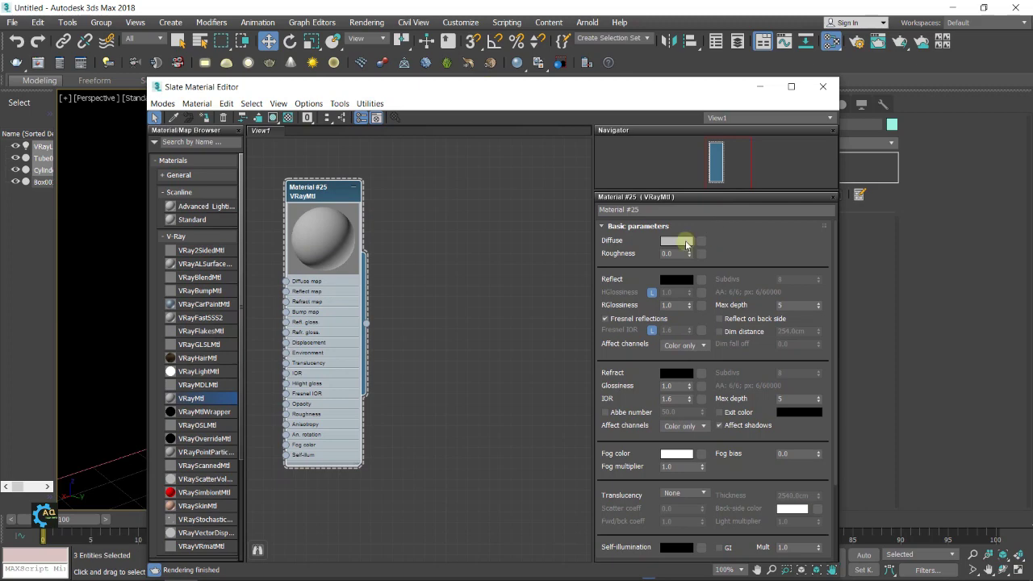
Step: Set the material's diffuse colour to a saturated red
left_click(685, 242)
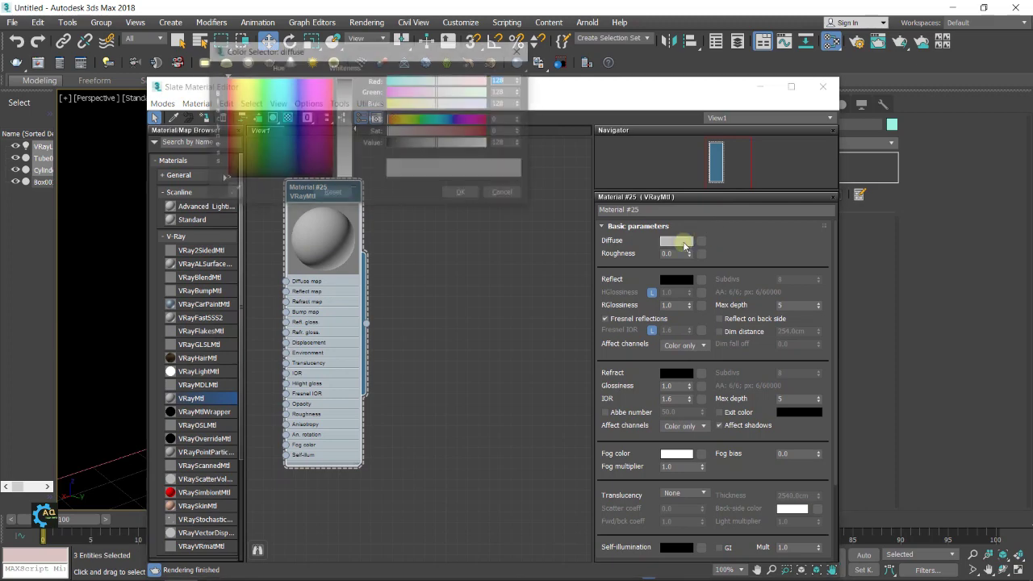
left_click(266, 120)
left_click(224, 129)
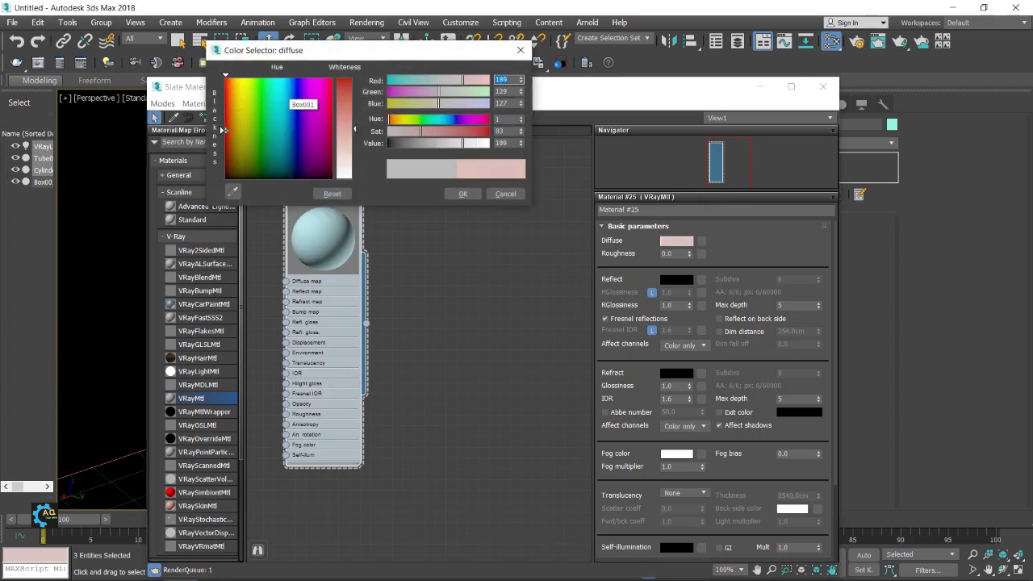
left_click_drag(224, 129, 226, 111)
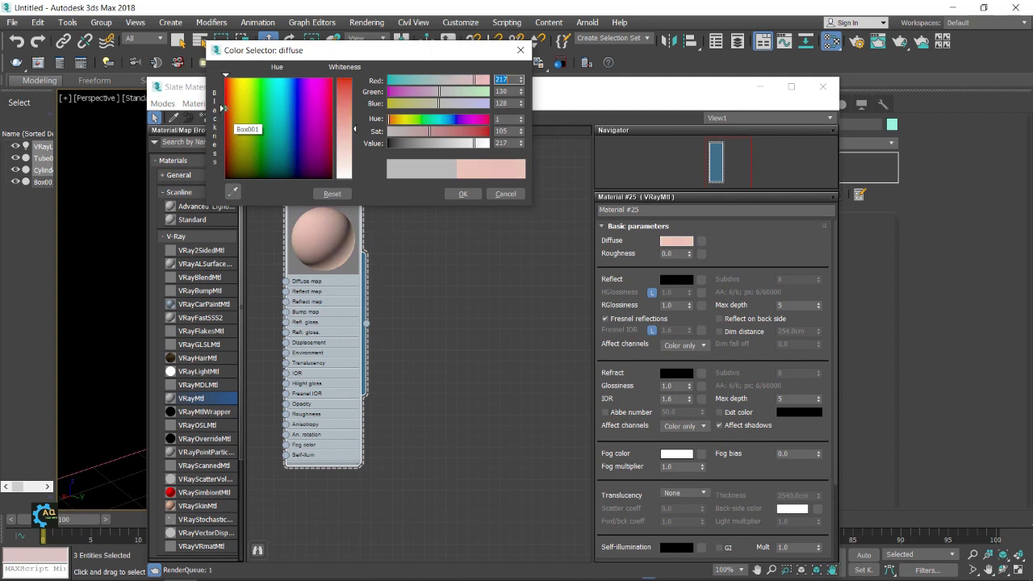
left_click(351, 129)
left_click_drag(357, 131, 355, 81)
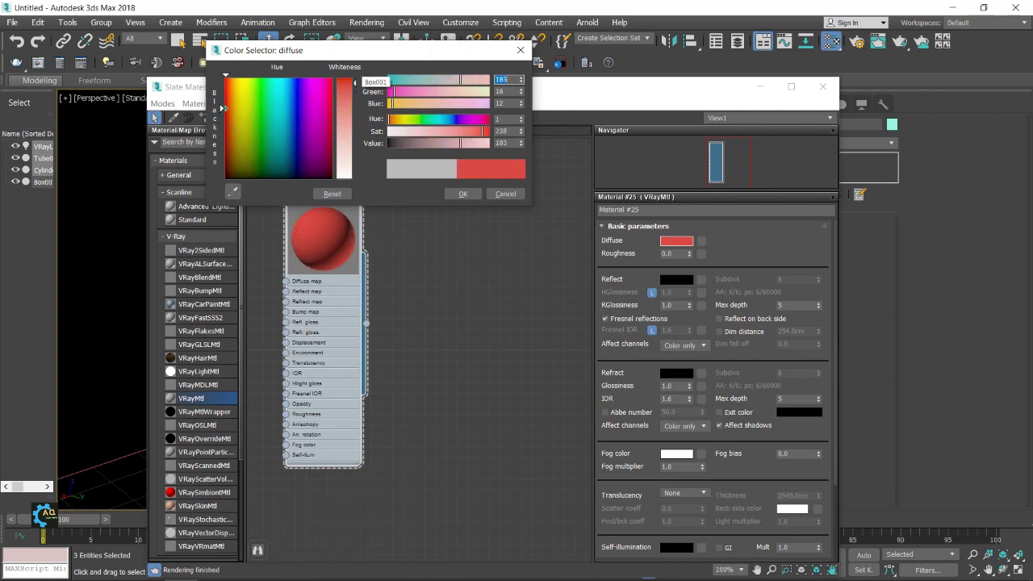
left_click(478, 196)
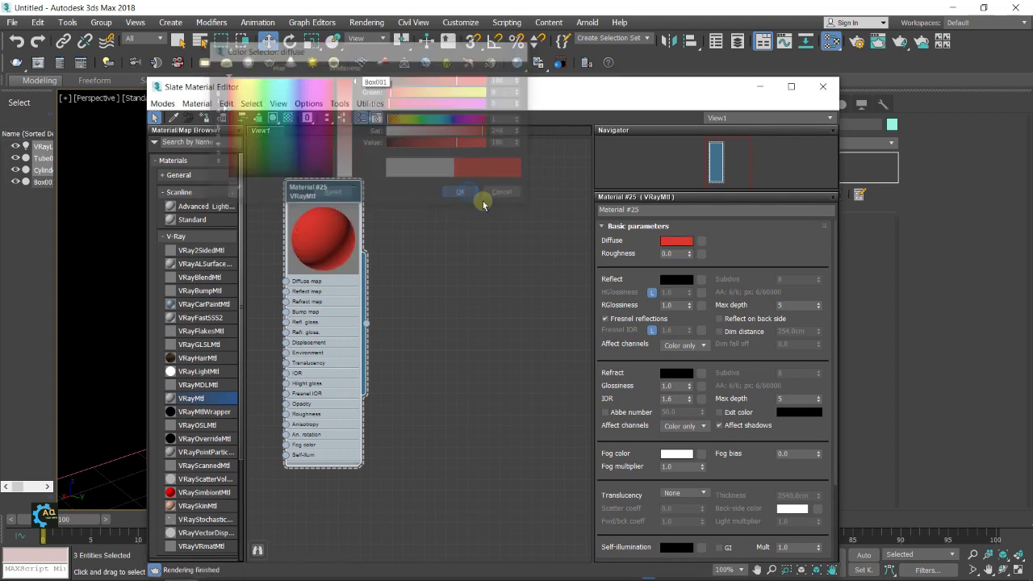
Step: Give the material a light grey reflection colour (about 178) and adjust its glossiness
left_click(676, 280)
left_click_drag(347, 81, 347, 140)
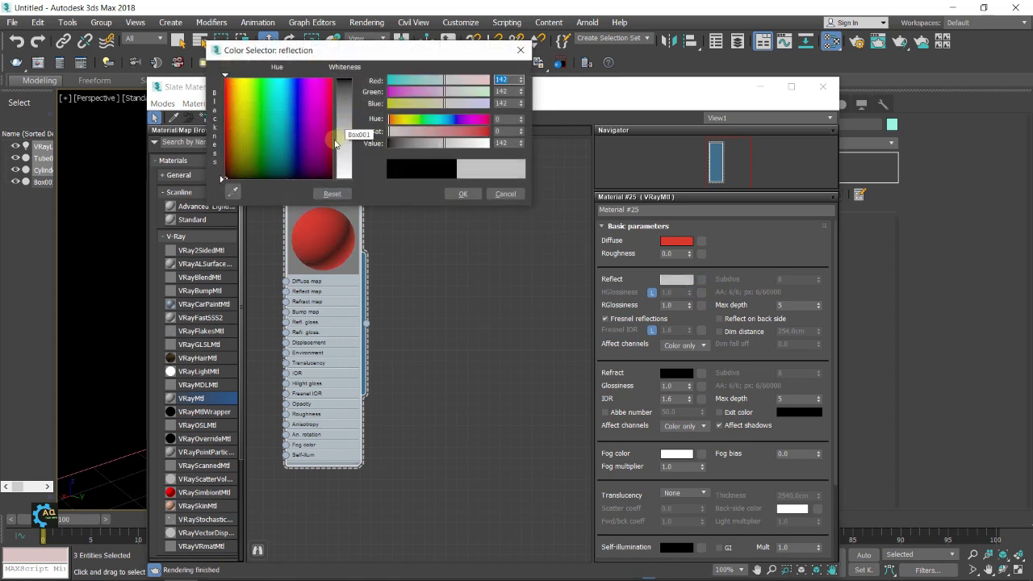
left_click_drag(350, 148, 352, 149)
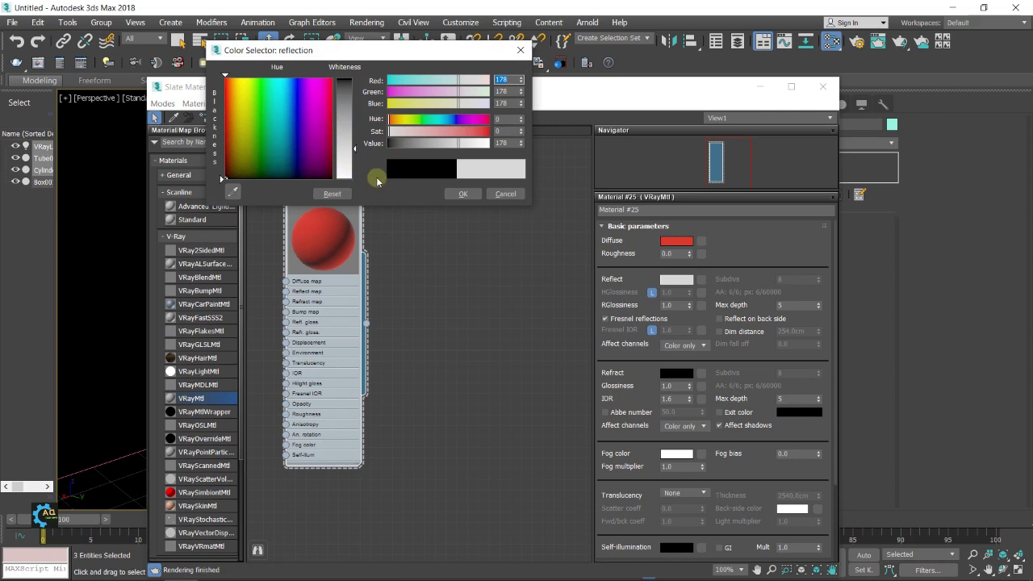
left_click(462, 194)
middle_click_drag(404, 264, 466, 262)
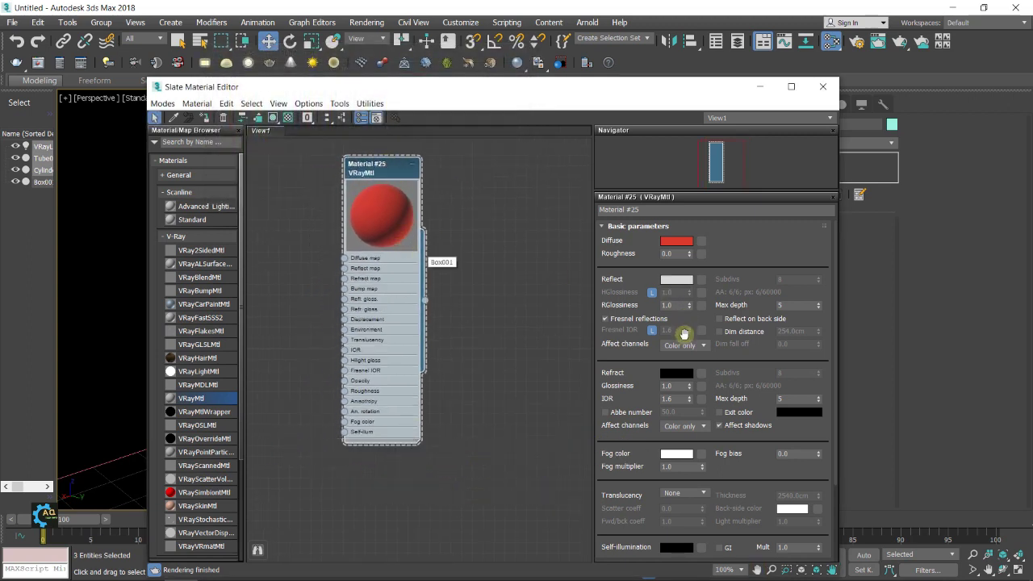
left_click_drag(676, 306, 627, 306)
type("0.8")
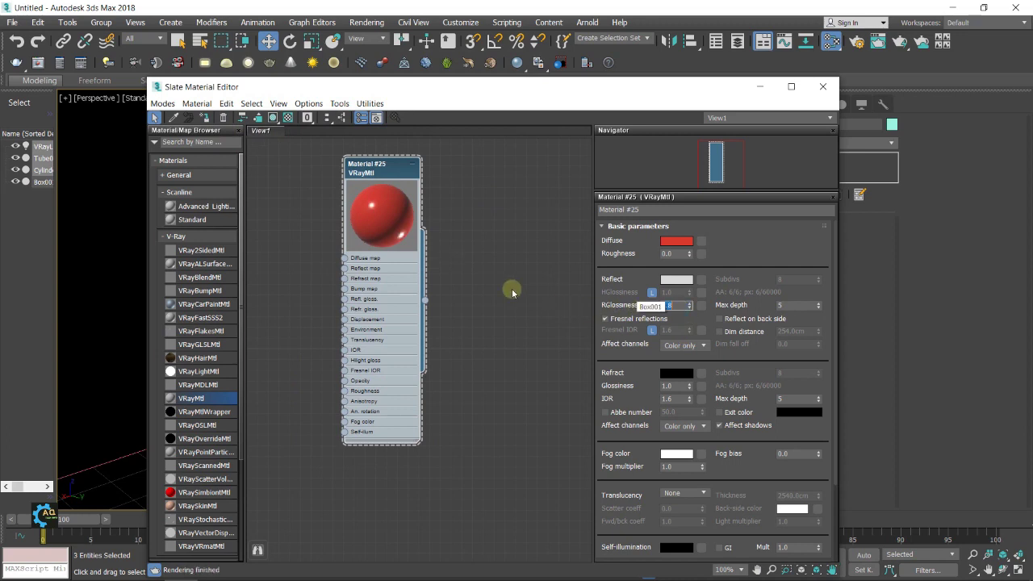
left_click(676, 279)
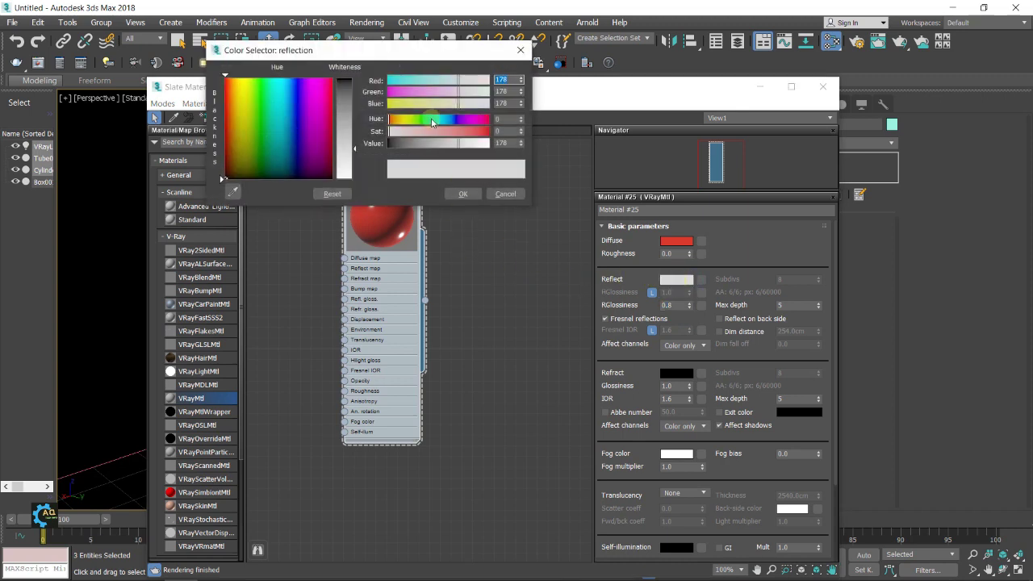
left_click_drag(392, 119, 410, 121)
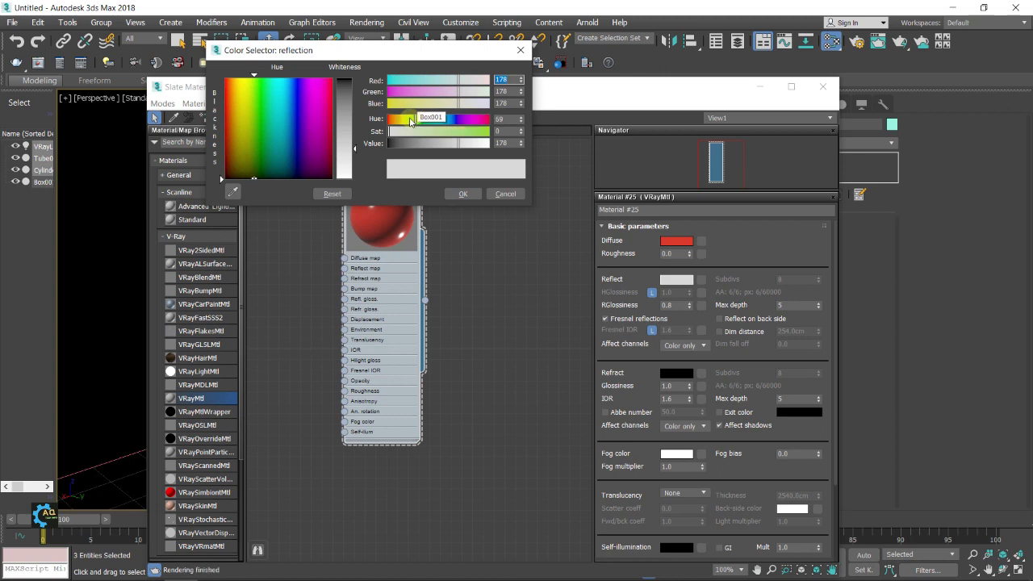
left_click_drag(414, 51, 684, 83)
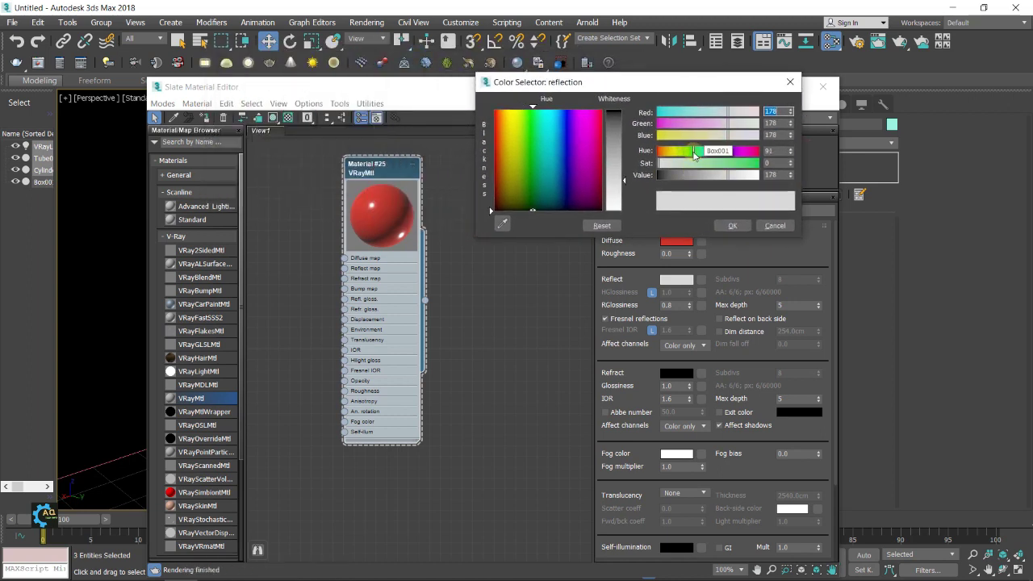
left_click(732, 225)
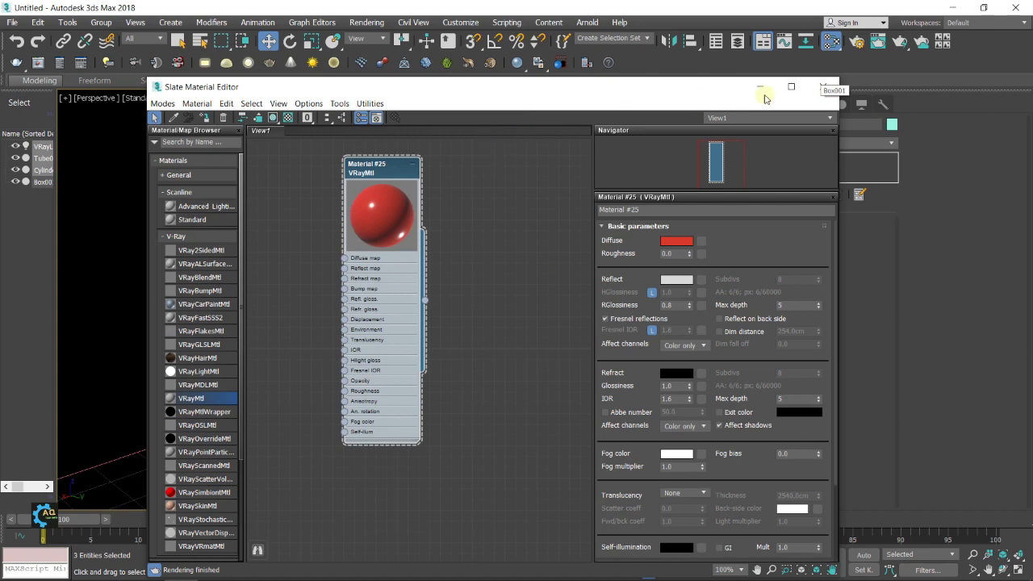
Step: Assign the red material to the lamp base cylinder and add a second VRayMtl node
left_click_drag(351, 167, 267, 167)
left_click_drag(476, 95, 823, 106)
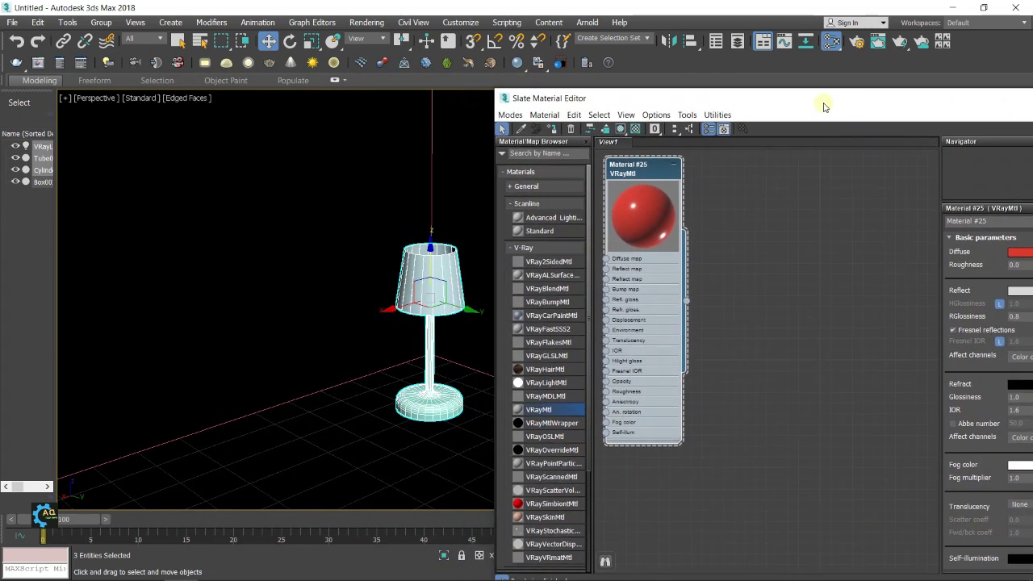
left_click(36, 216)
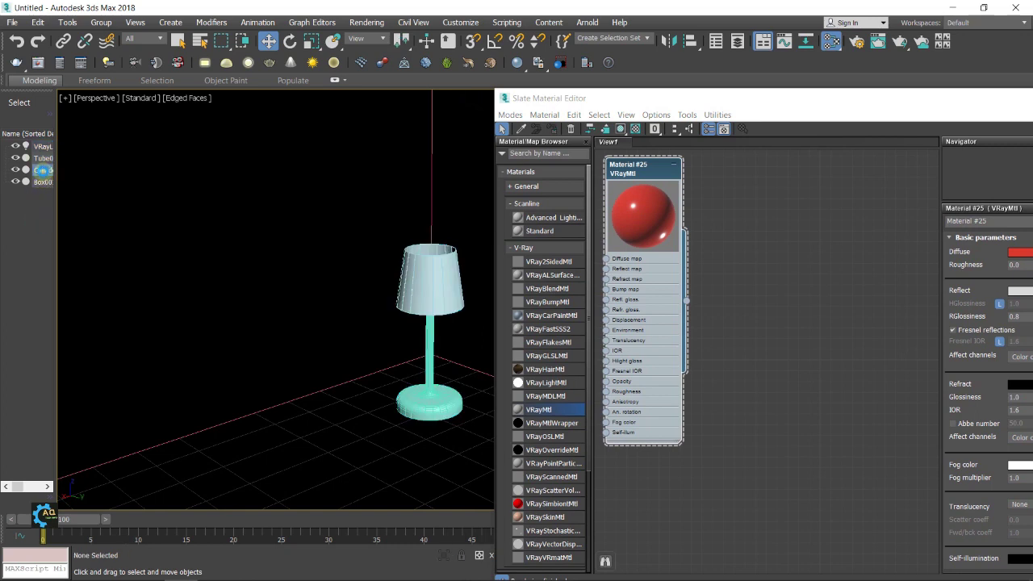
left_click(42, 170)
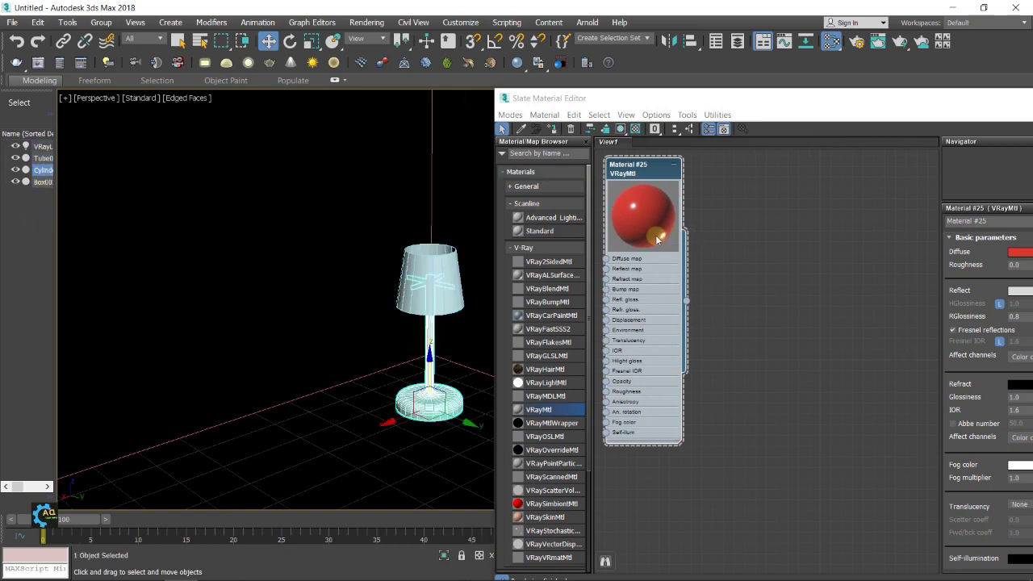
left_click(550, 129)
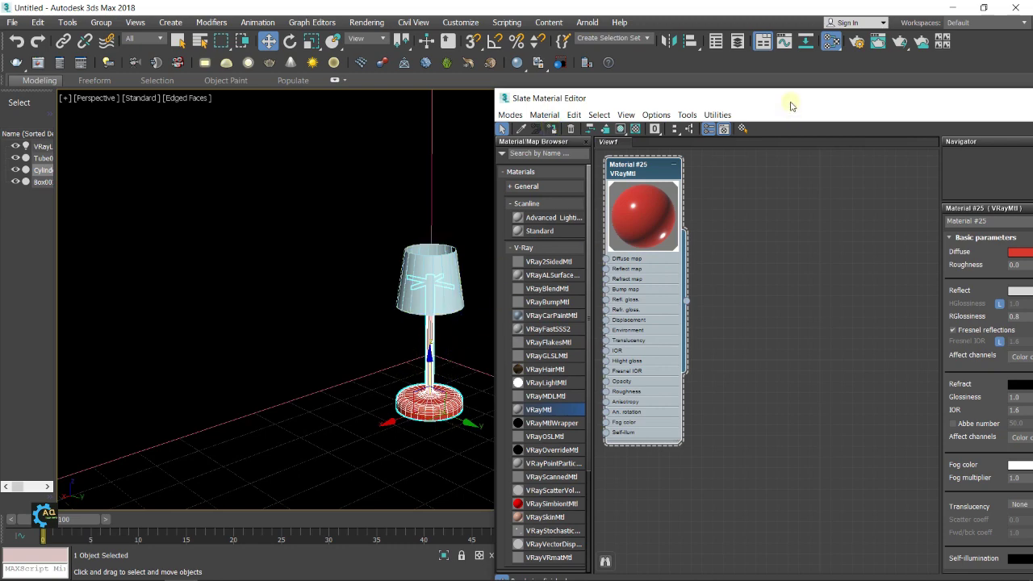
left_click_drag(791, 105, 511, 74)
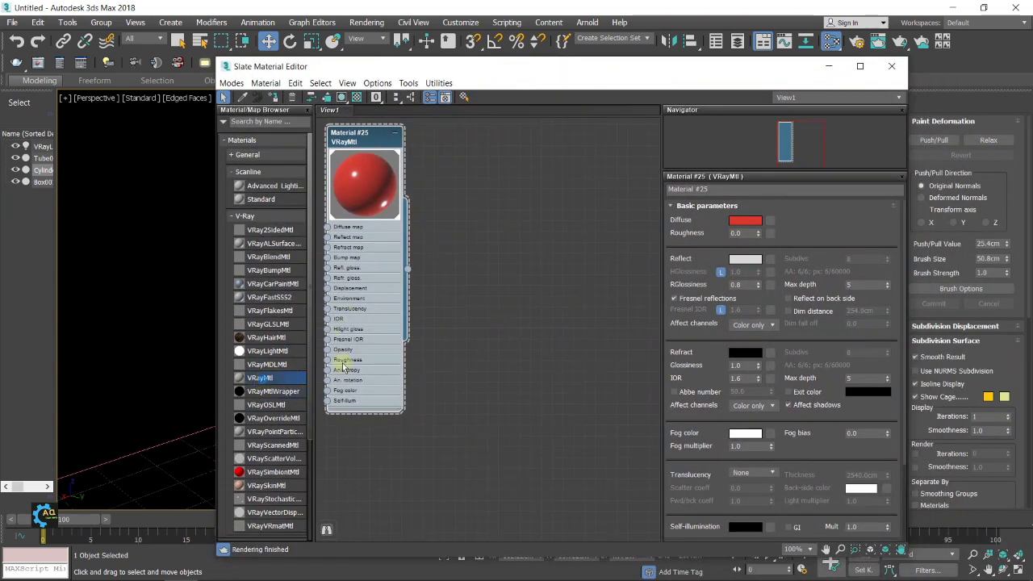
left_click_drag(343, 367, 547, 194)
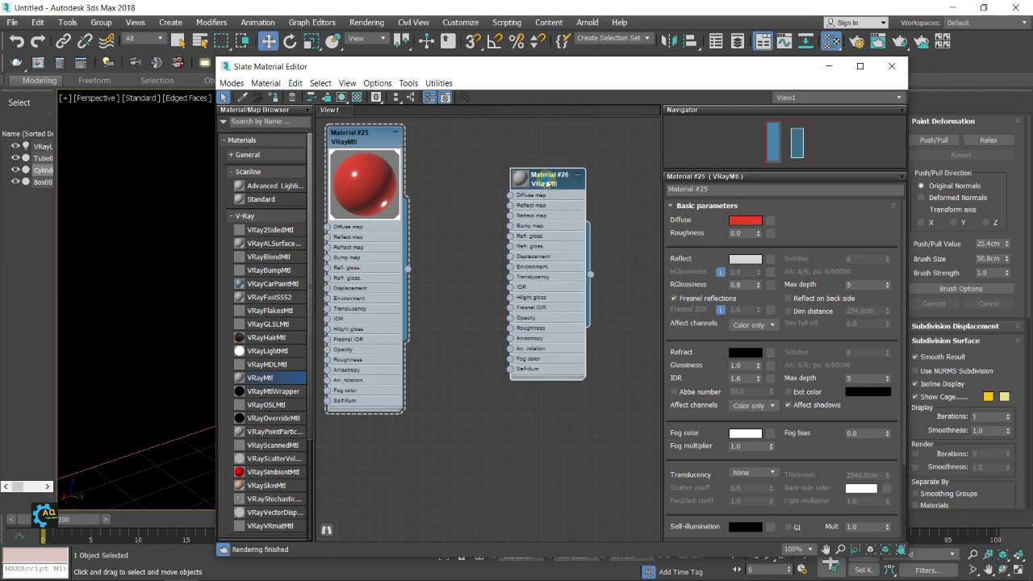
Step: Load the block-floral-wallpaper image from the Desktop wallpaper folder as Material #26's diffuse Bitmap
double_click(551, 191)
double_click(520, 188)
left_click_drag(522, 182, 547, 142)
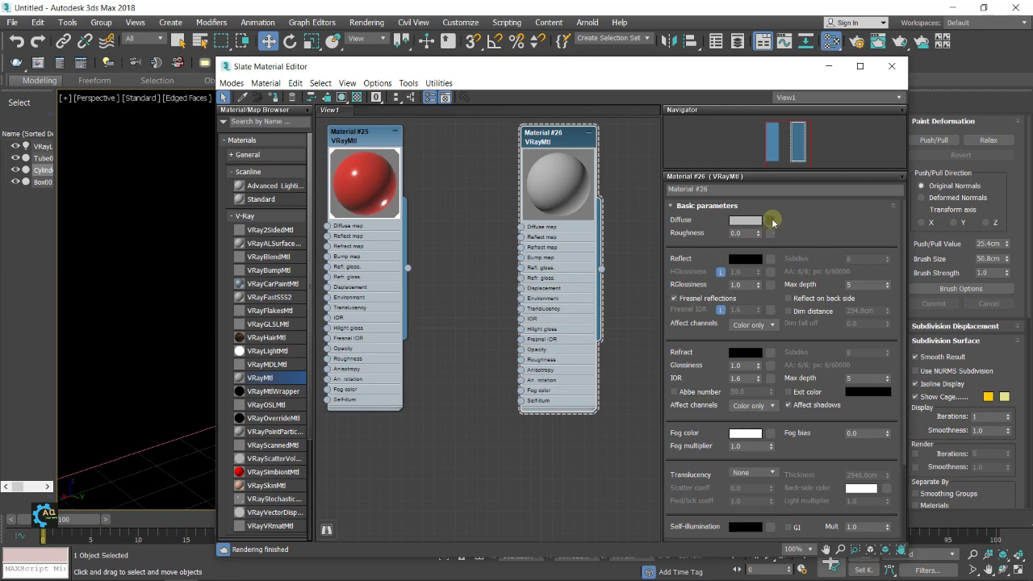
left_click_drag(520, 227, 476, 248)
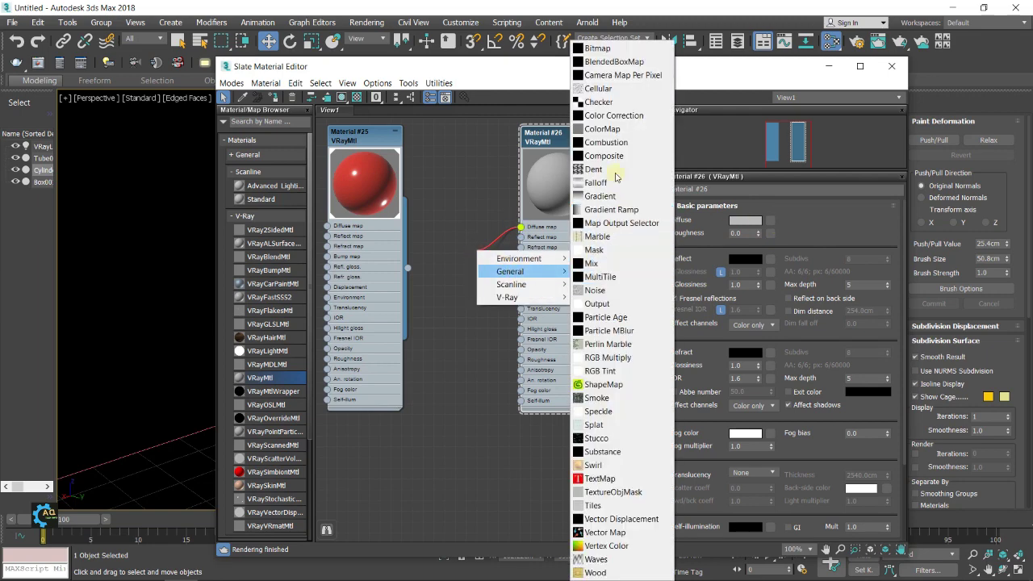
left_click(605, 48)
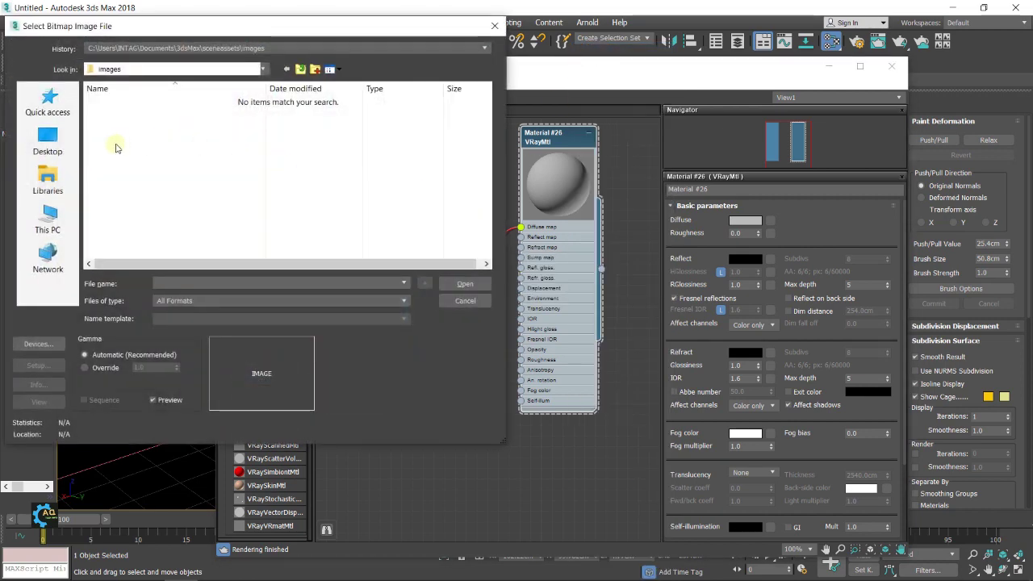
left_click(47, 141)
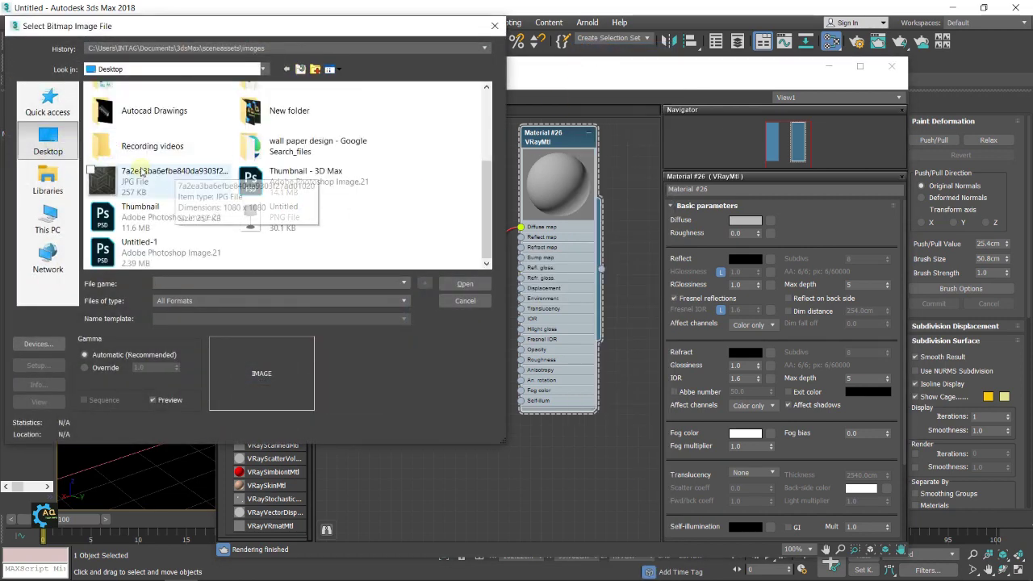
double_click(274, 146)
double_click(162, 134)
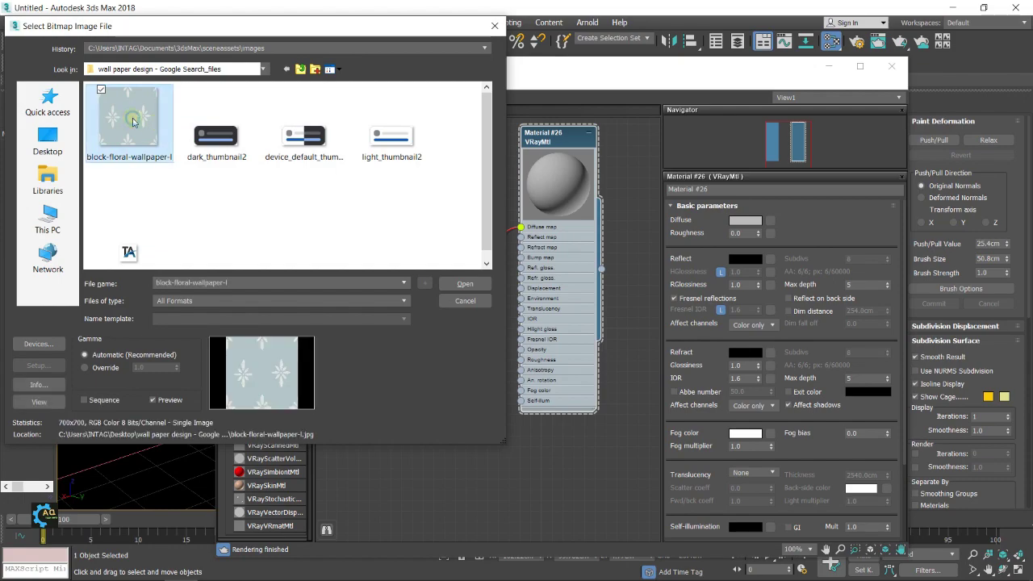
left_click_drag(473, 254, 463, 167)
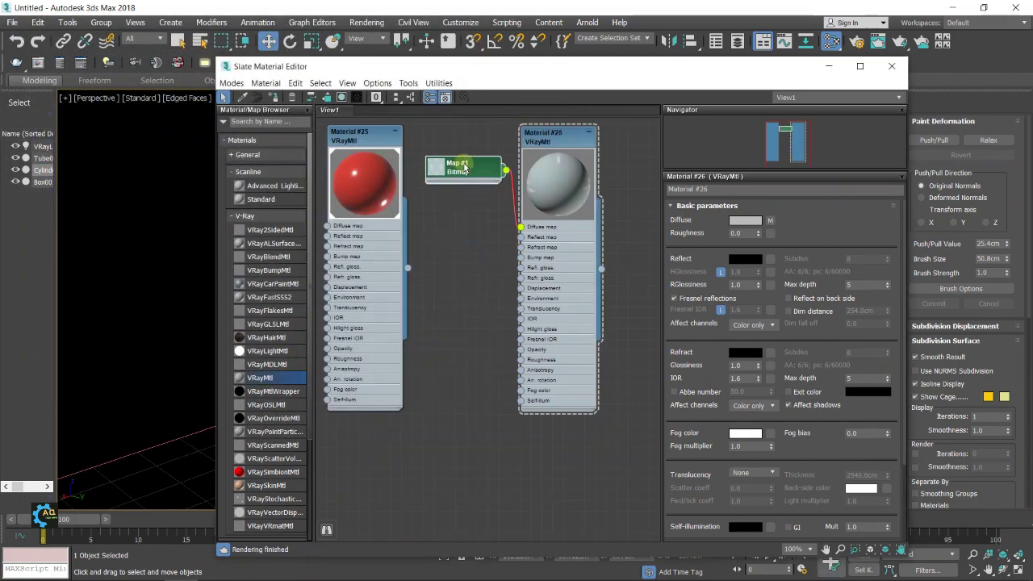
left_click_drag(556, 135, 589, 135)
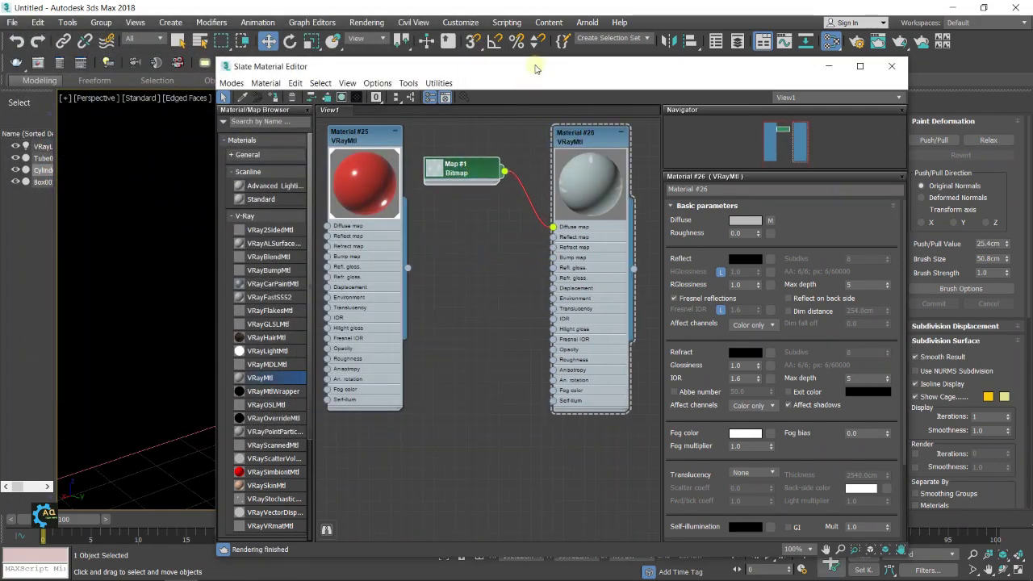
left_click_drag(535, 72, 758, 92)
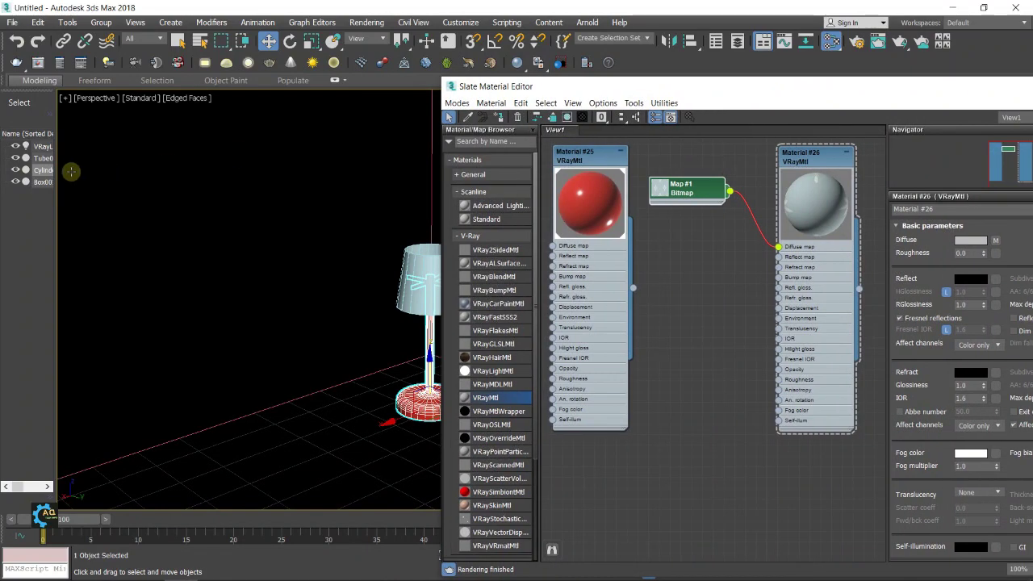
Step: Assign the wallpaper material to the lamp shade Tube01 and add a third VRayMtl, Material #27
left_click(43, 158)
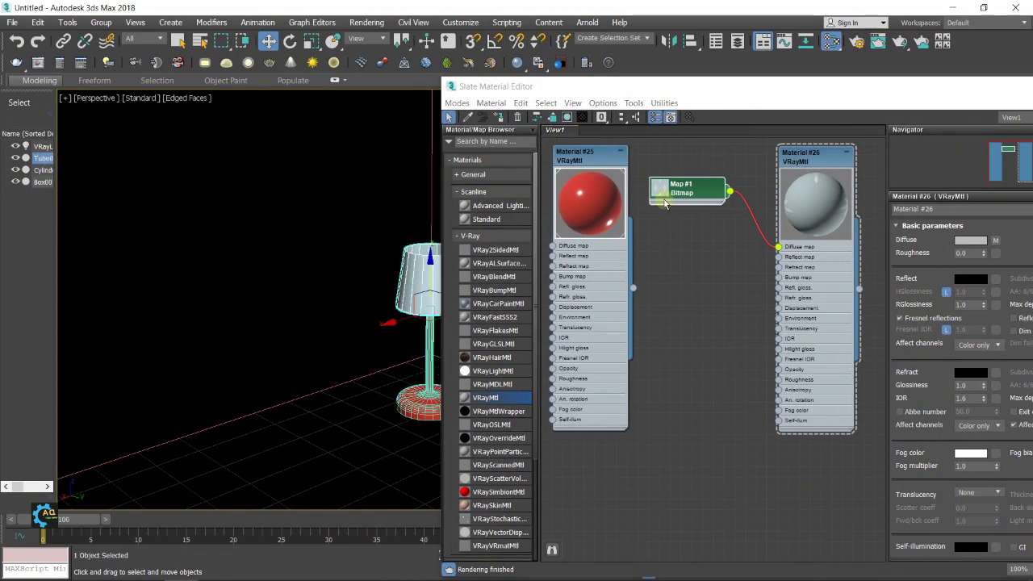
left_click(501, 118)
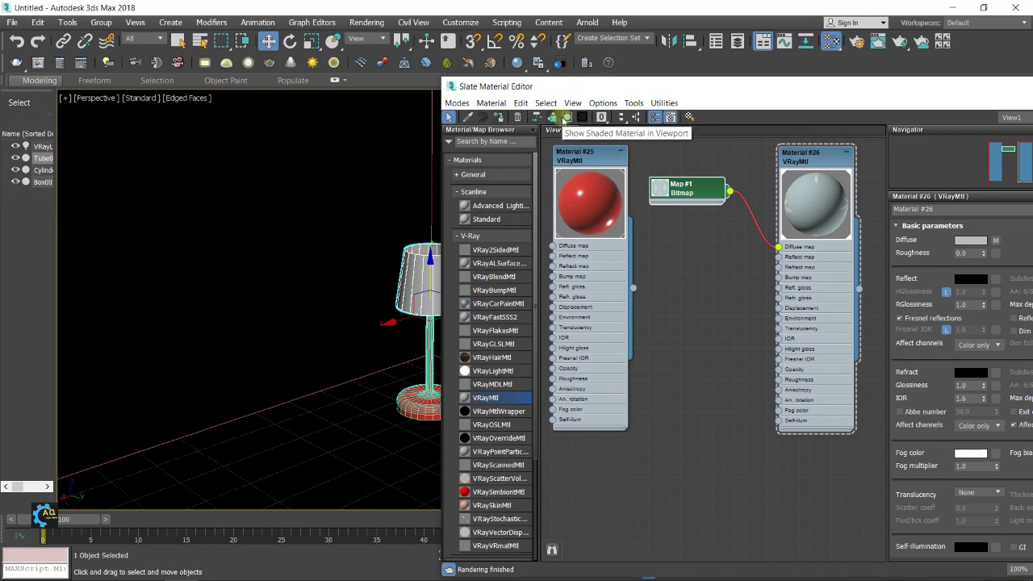
left_click_drag(641, 87, 407, 75)
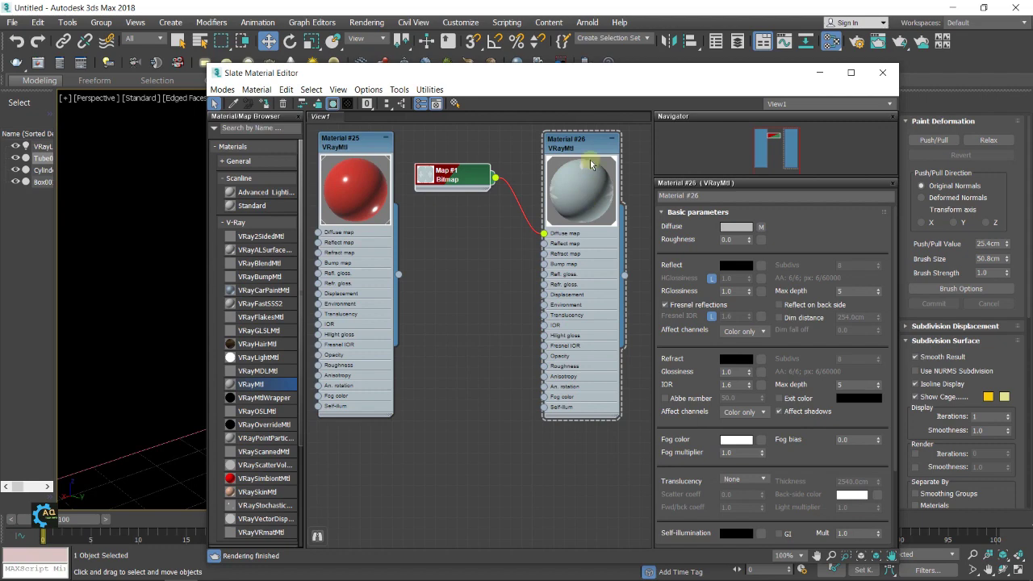
left_click_drag(584, 146, 563, 146)
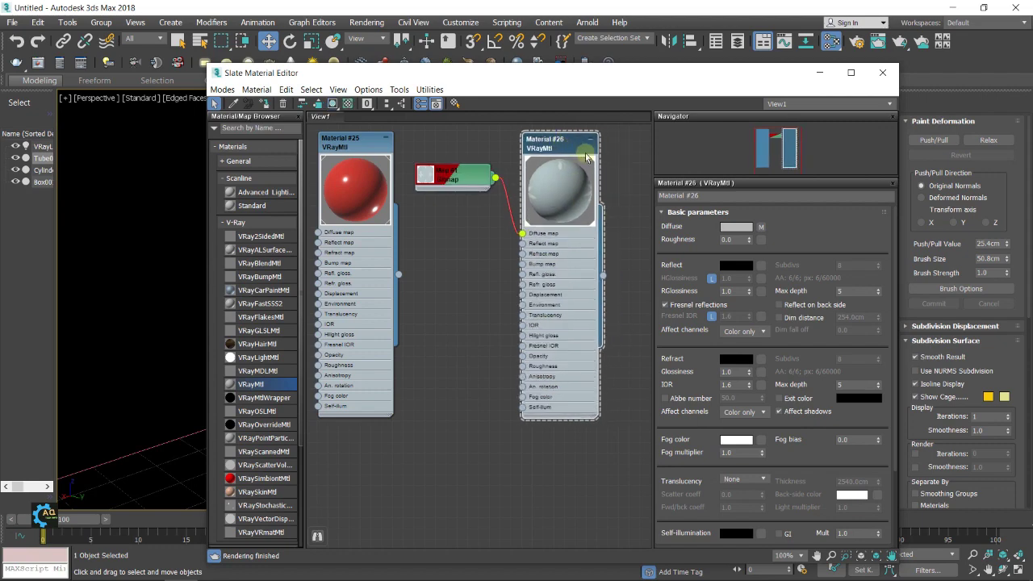
left_click_drag(577, 74, 638, 42)
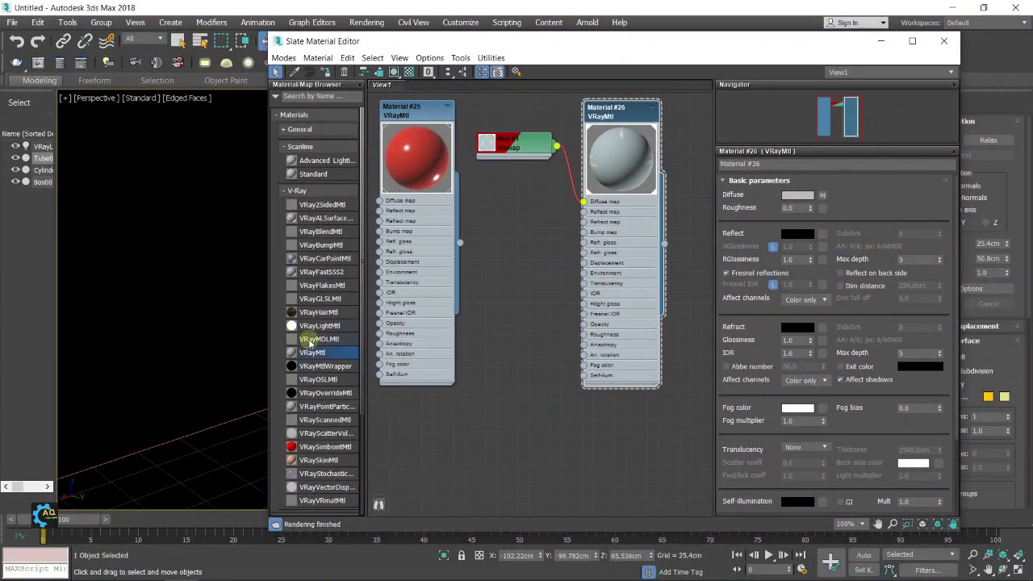
mouse_move(513, 335)
left_mouse_down()
mouse_move(519, 379)
mouse_move(531, 384)
left_mouse_up()
Step: Expand Material #27, then add and delete an unwanted BlendedBoxMap on its diffuse
left_click(530, 383)
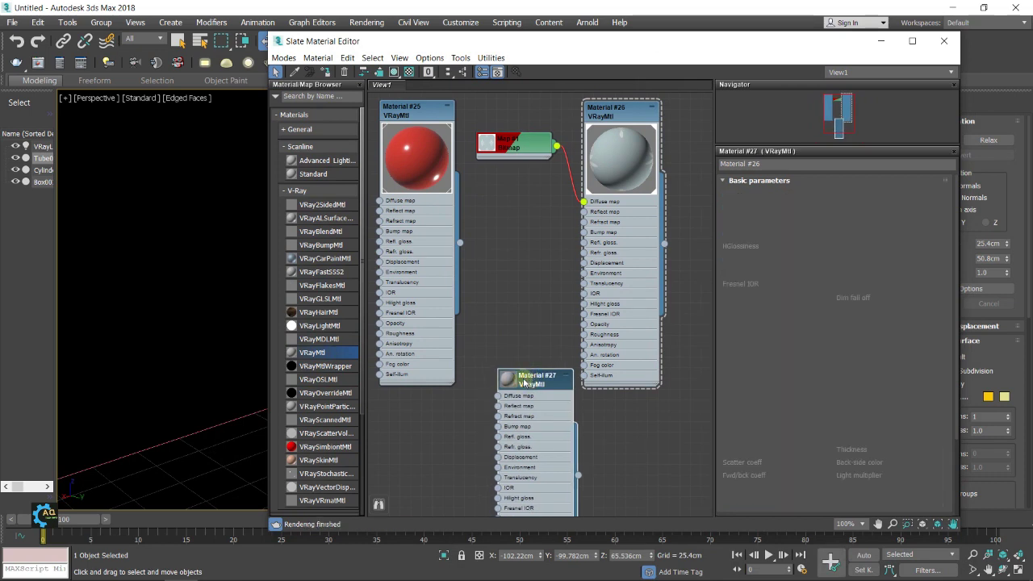
double_click(517, 385)
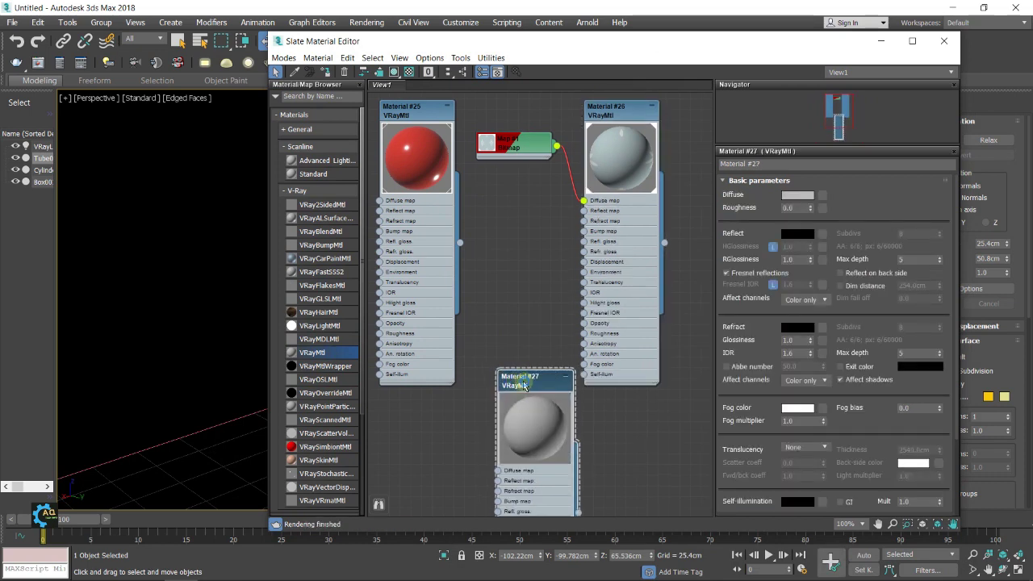
left_click_drag(497, 465, 465, 455)
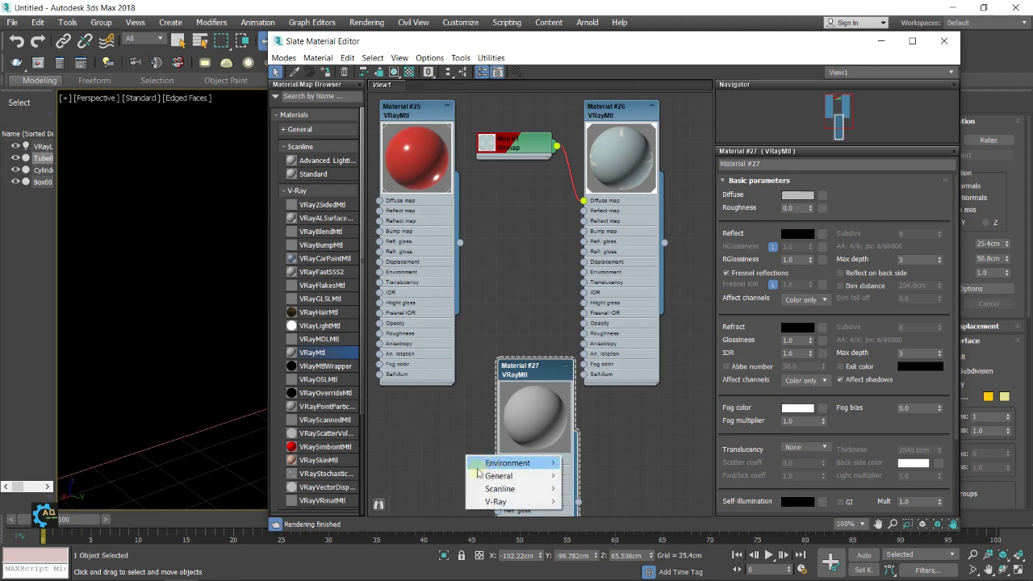
mouse_move(498, 475)
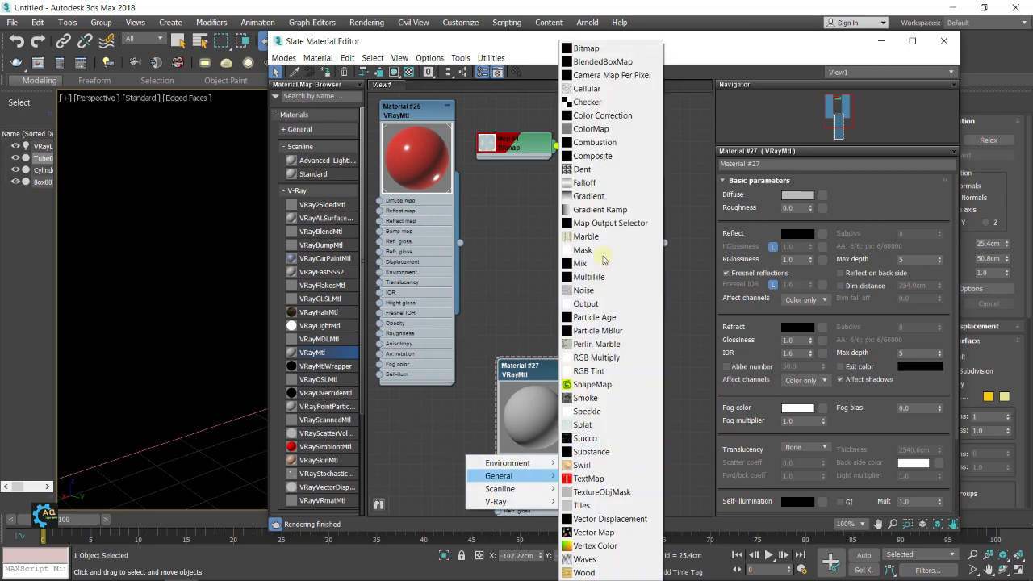
left_click(597, 61)
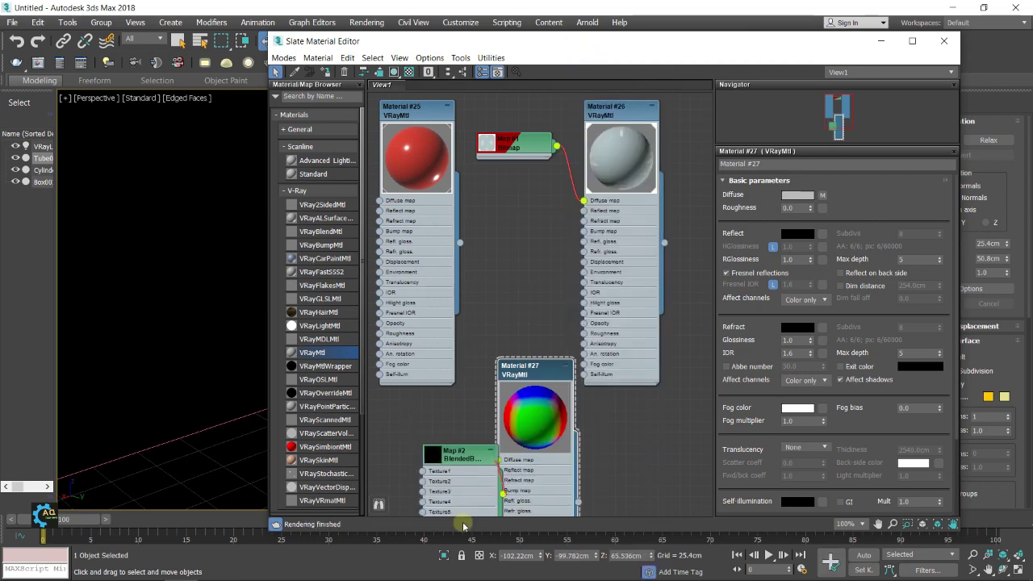
left_click_drag(477, 450, 443, 398)
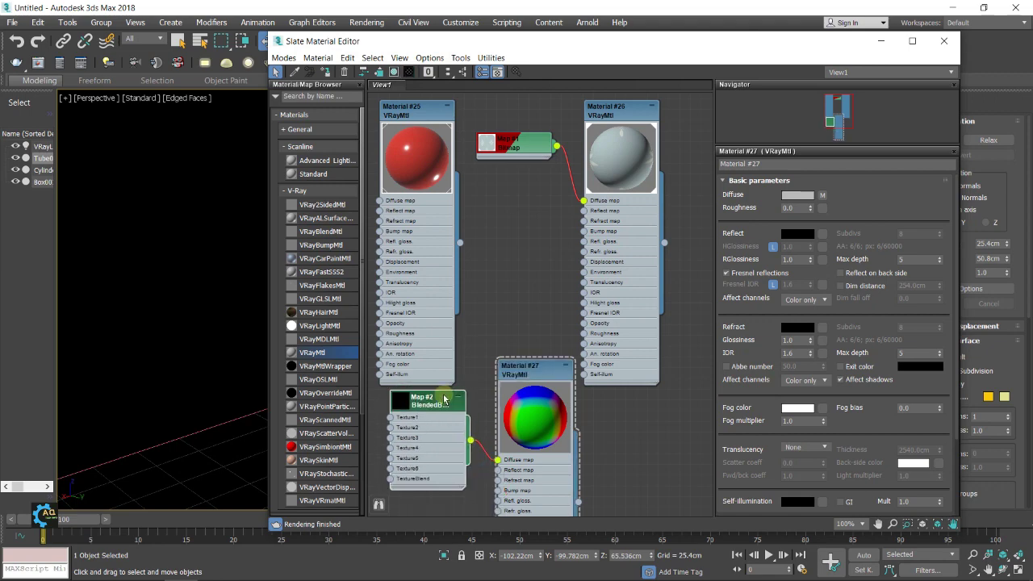
key("Delete")
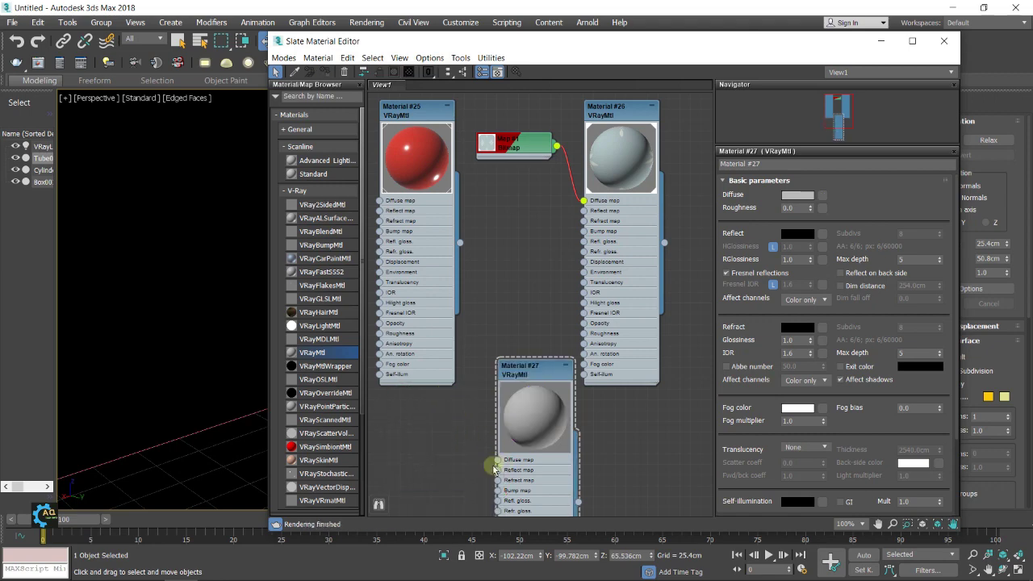
Step: Load a dark patterned image from the Desktop as Material #27's diffuse Bitmap (Map #3)
left_click_drag(498, 460, 428, 454)
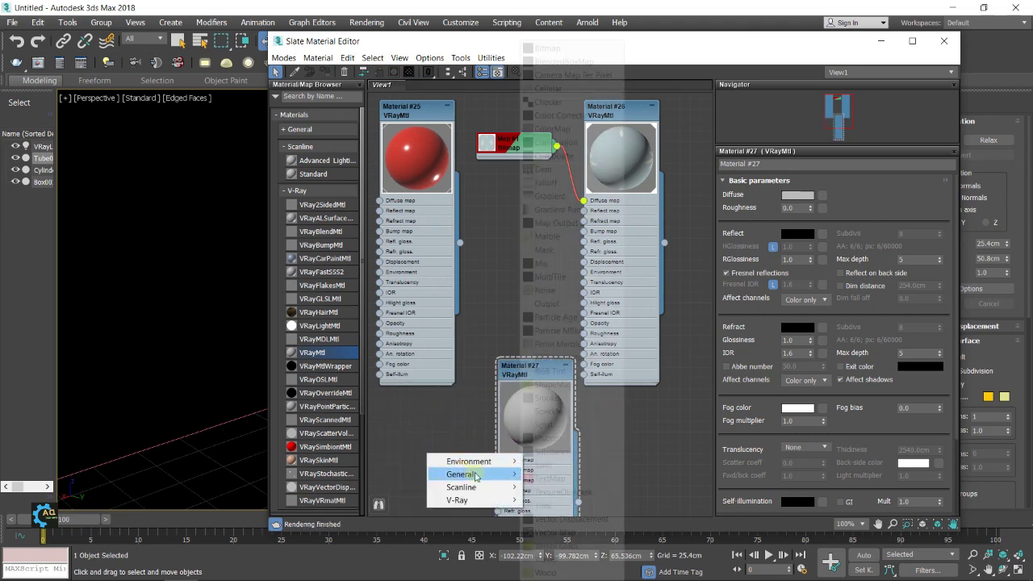
left_click(571, 48)
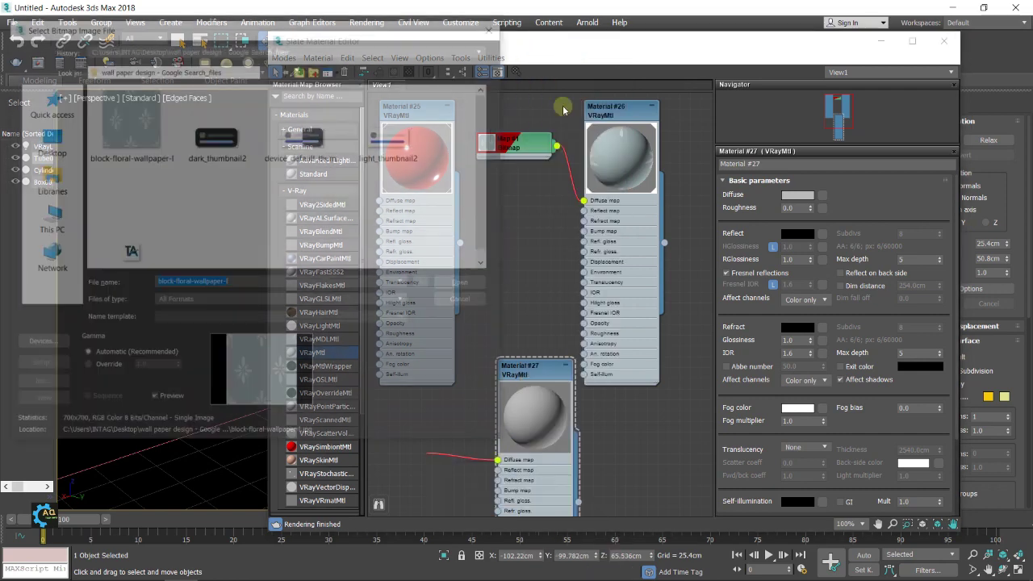
left_click(48, 141)
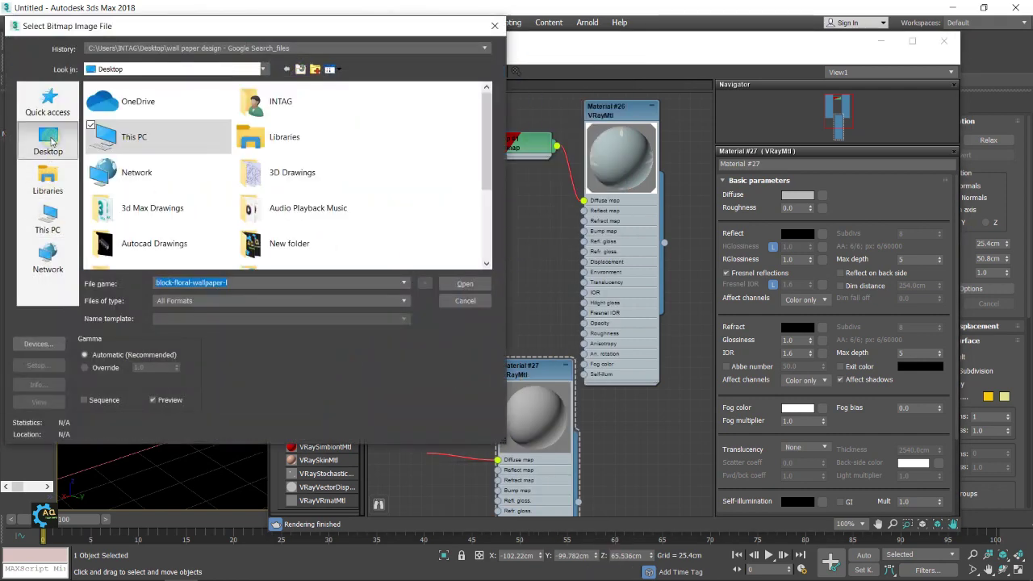
scroll(206, 229, "down", 3)
double_click(152, 184)
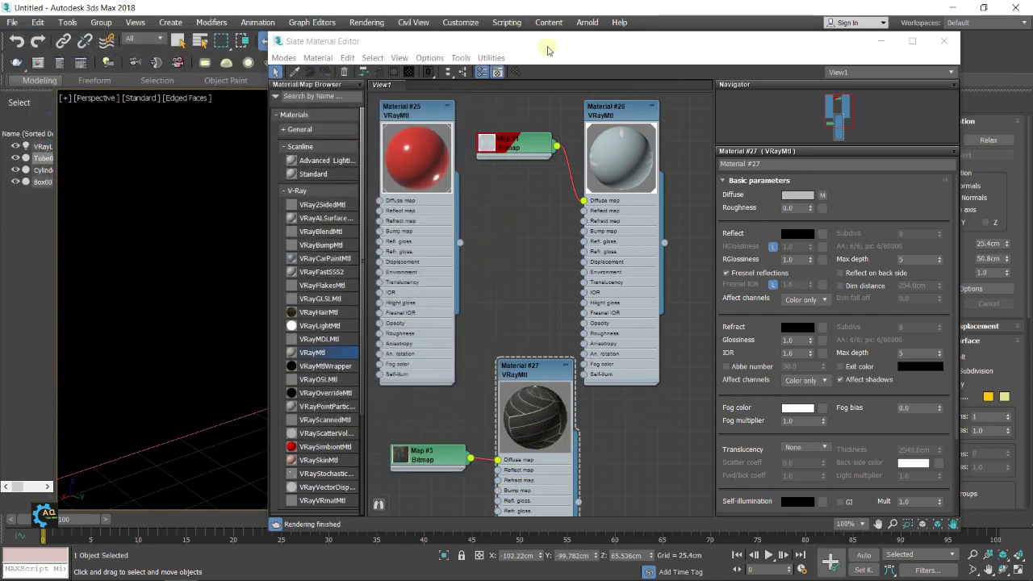
left_click_drag(549, 42, 694, 42)
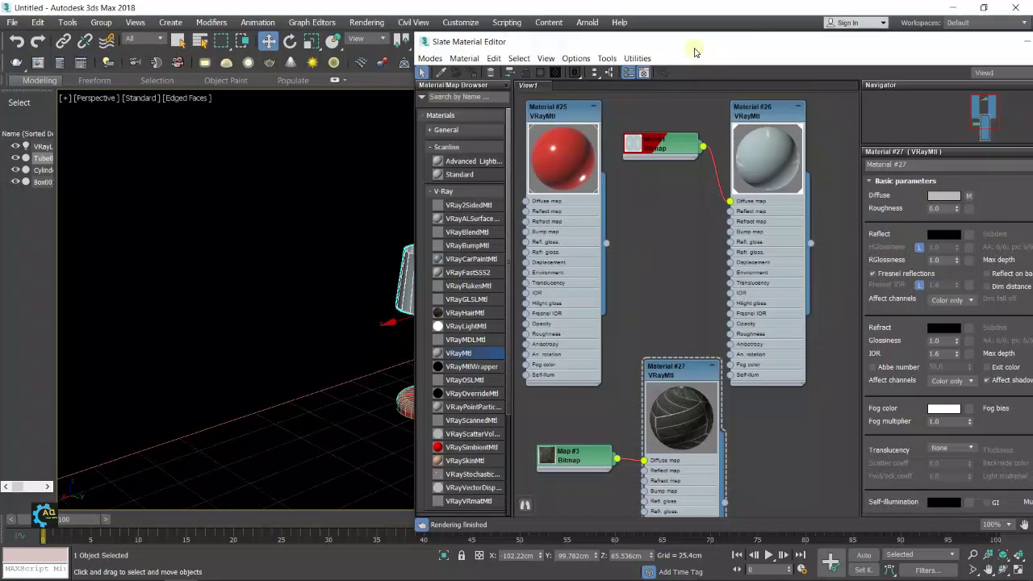
Step: Select Box001, frame it with Z, and assign Material #27 to the room box
left_click(42, 183)
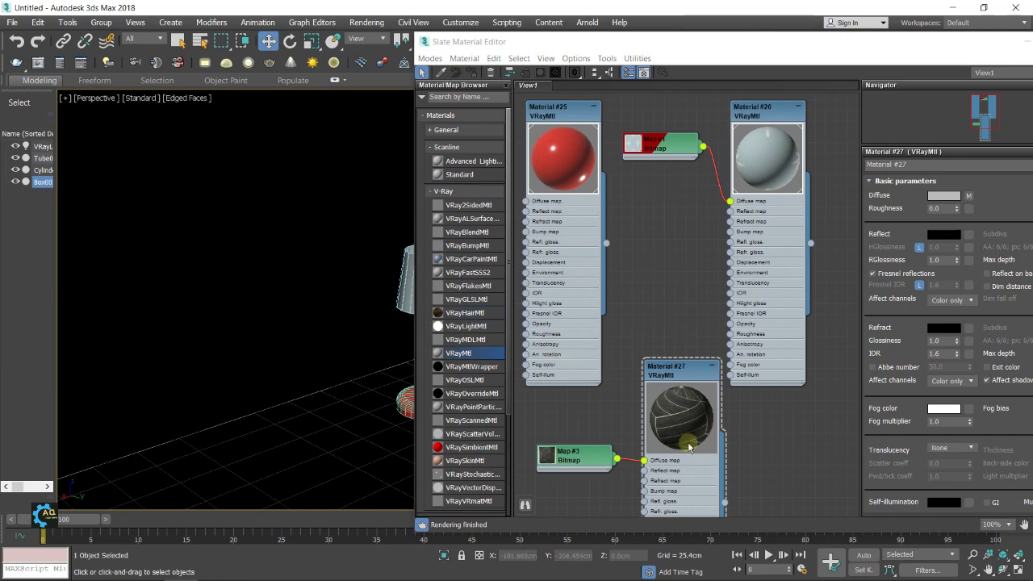
left_click_drag(601, 47, 707, 74)
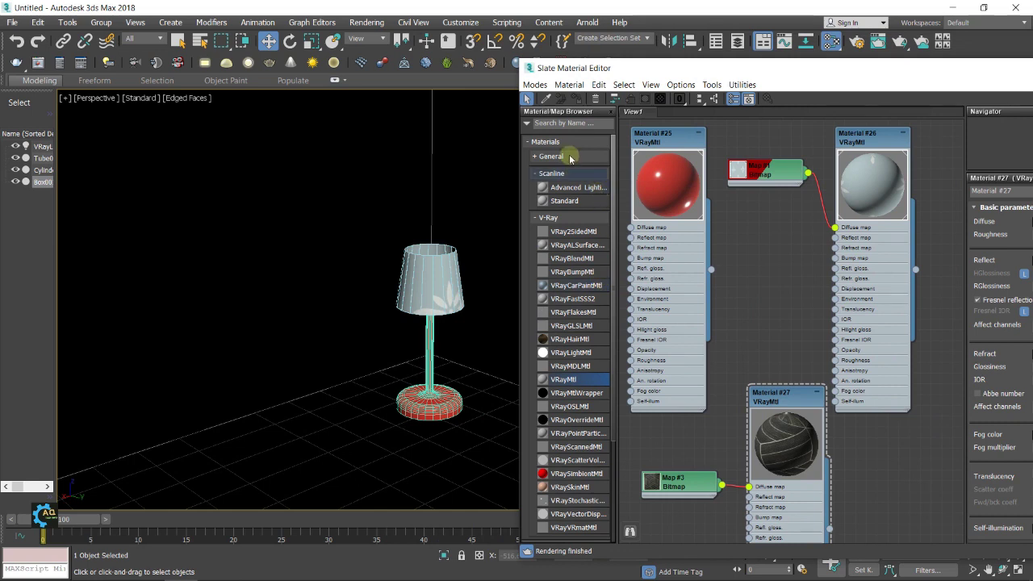
left_click(44, 148)
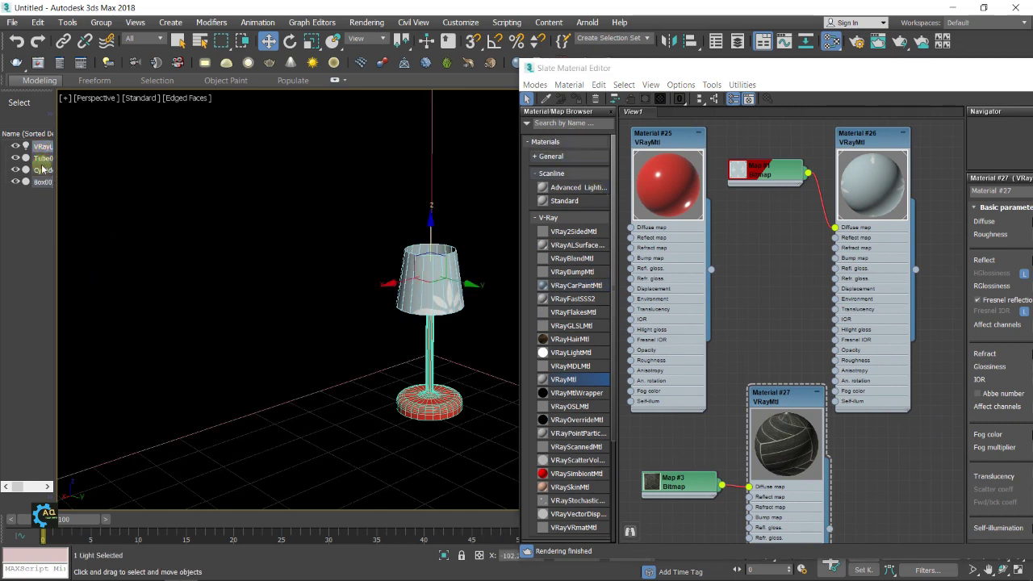
left_click(39, 183)
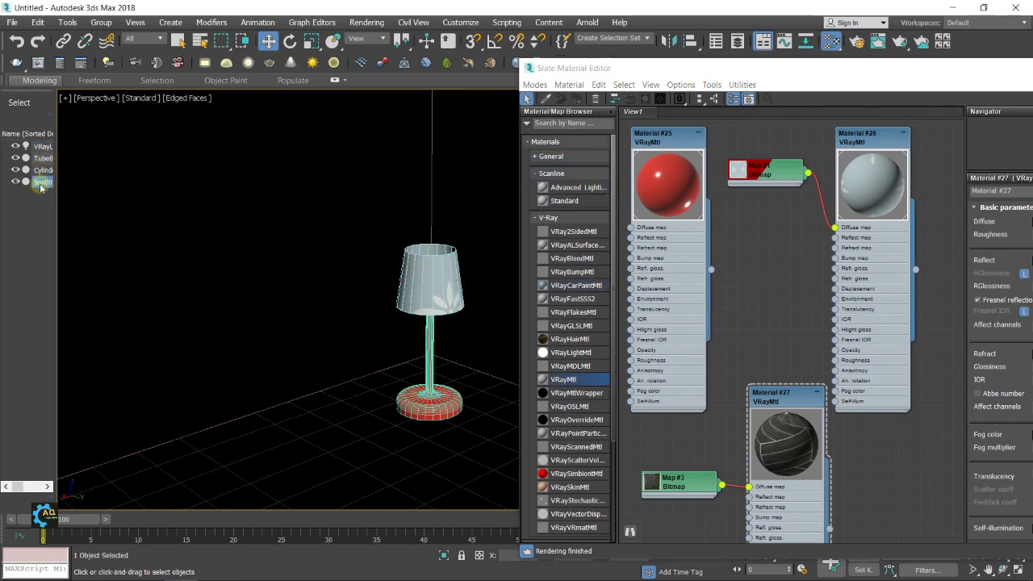
key("z")
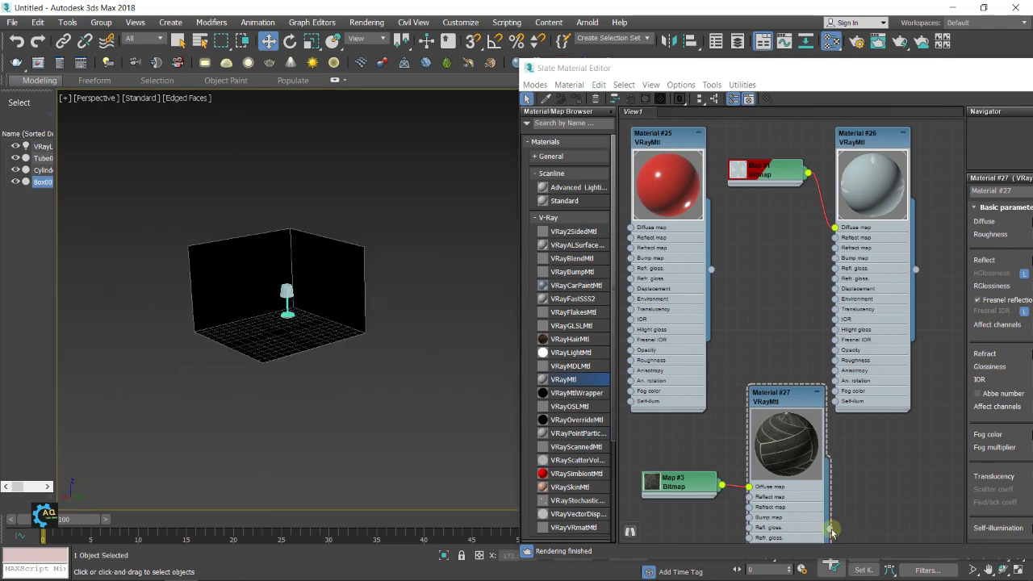
left_click_drag(831, 530, 344, 291)
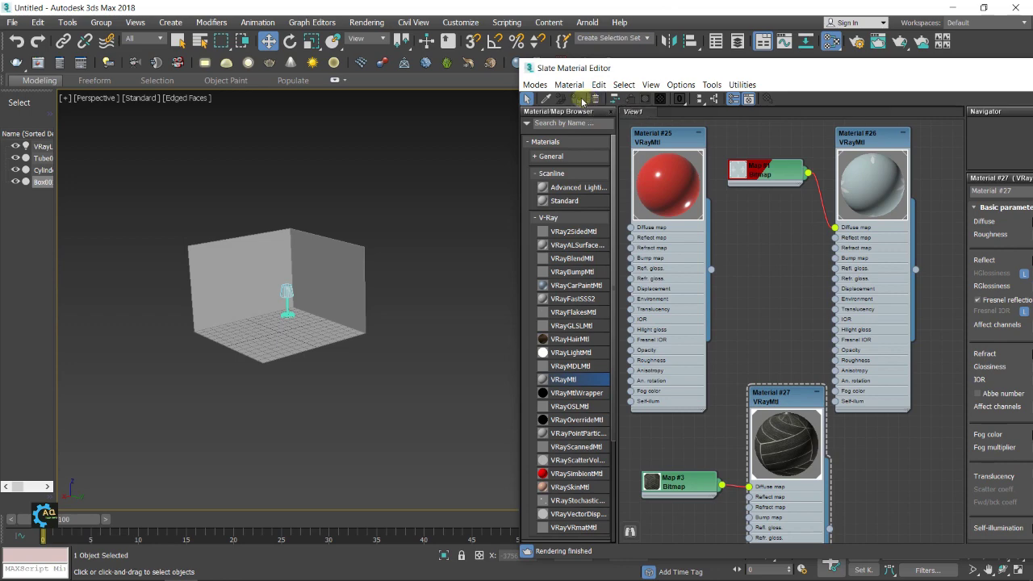
left_click(580, 98)
left_click(780, 322)
double_click(817, 78)
Step: Close the material editor and return the command panel to creating standard primitives
left_click(928, 68)
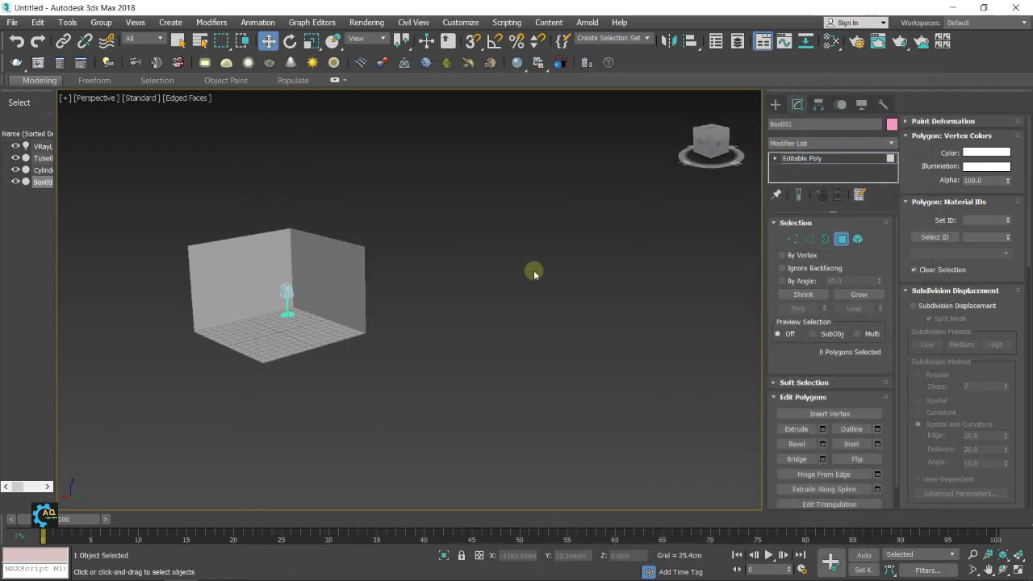
scroll(334, 300, "up", 10)
left_click(382, 269)
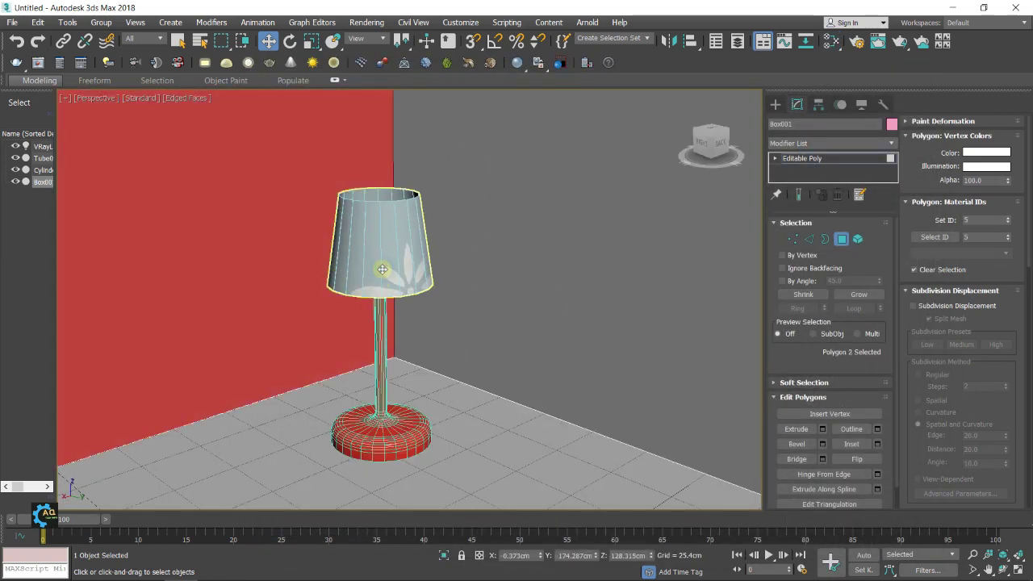
scroll(407, 261, "down", 5)
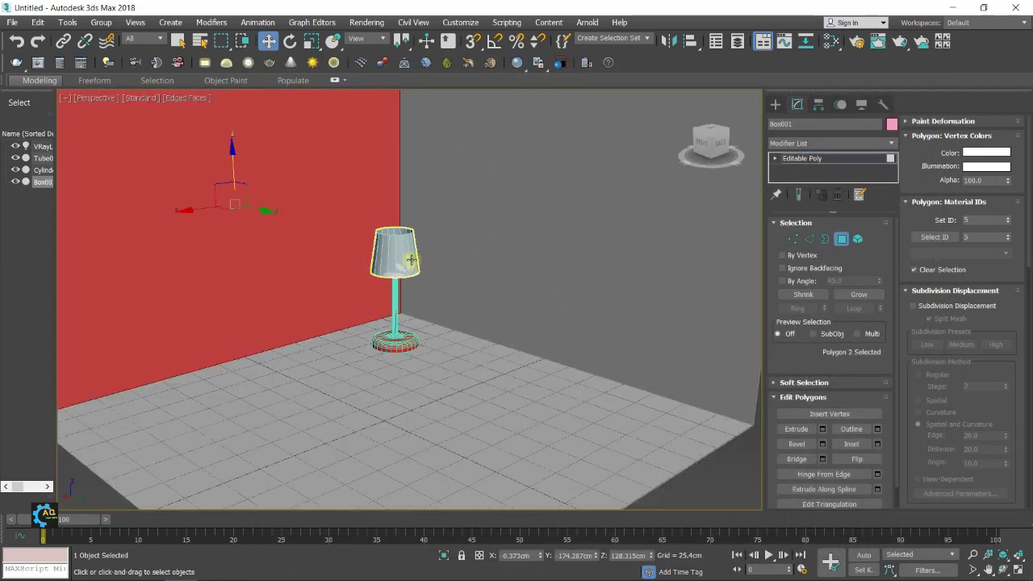
left_click(775, 104)
scroll(693, 158, "down", 5)
scroll(575, 203, "down", 1)
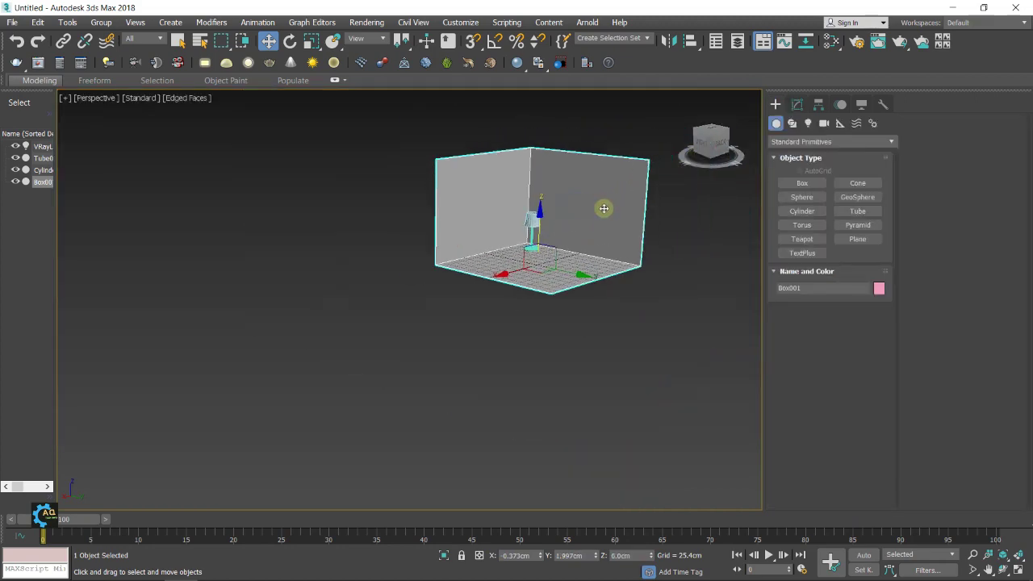
Step: Turn on Show Shaded Material in Viewport for Material #27 so the room displays its texture
left_click(831, 41)
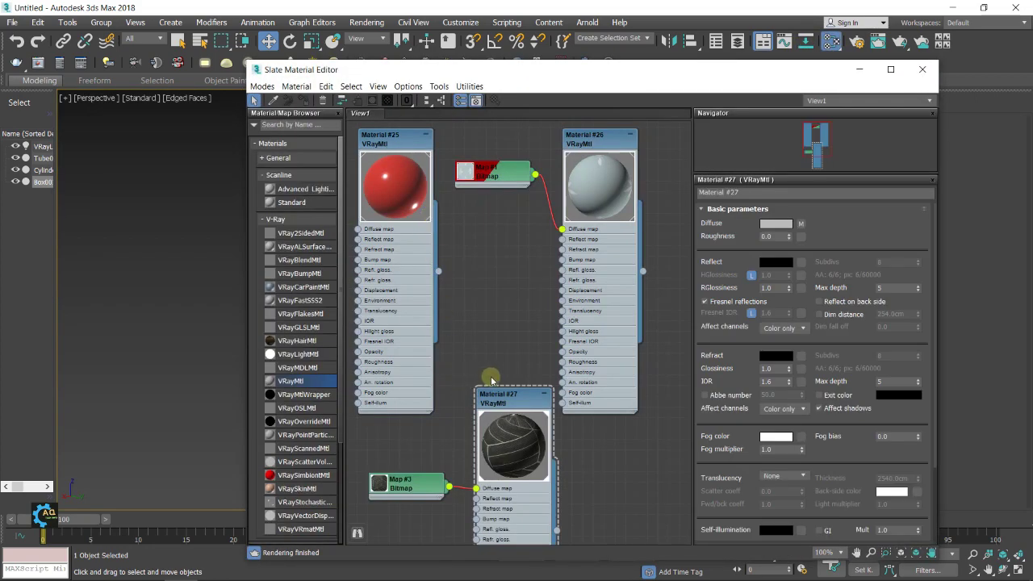
left_click(509, 398)
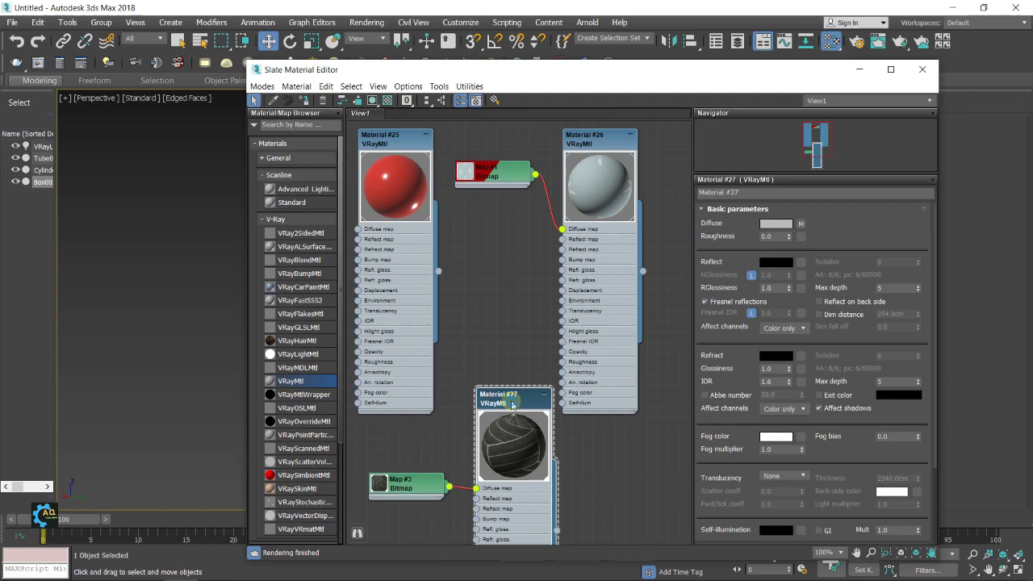
left_click(374, 102)
left_click_drag(493, 77, 566, 116)
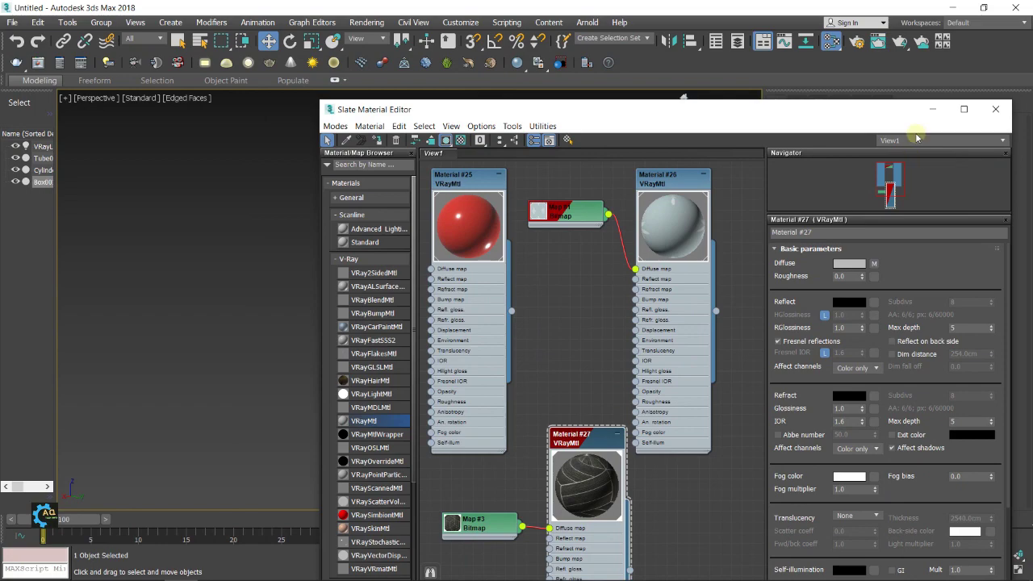
left_click_drag(897, 113, 809, 105)
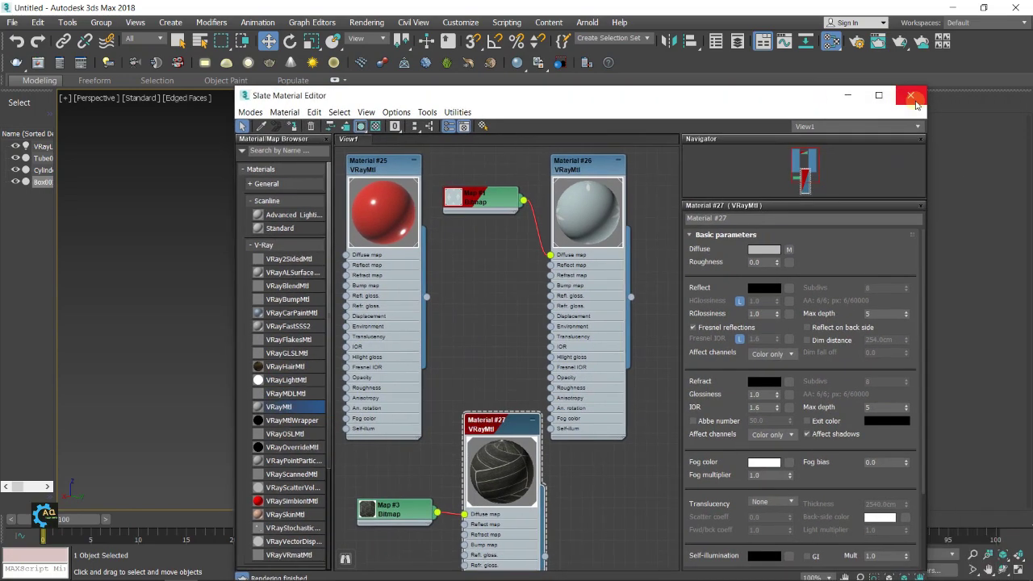
left_click(905, 101)
middle_click_drag(583, 240, 586, 305, "alt")
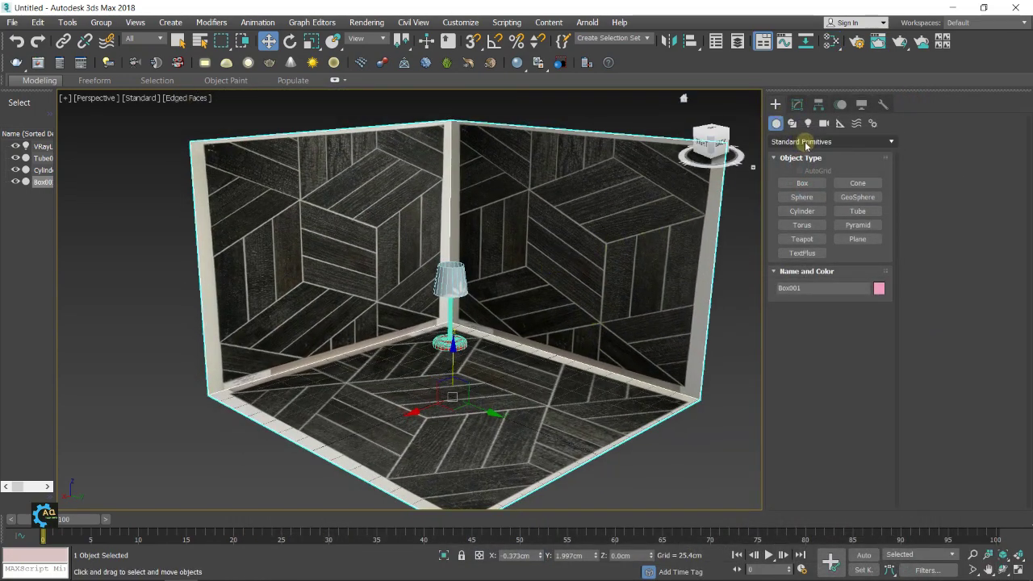
Step: Add a UVW Map modifier to Box001 from the Modifier List
middle_click_drag(311, 277, 138, 235, "alt")
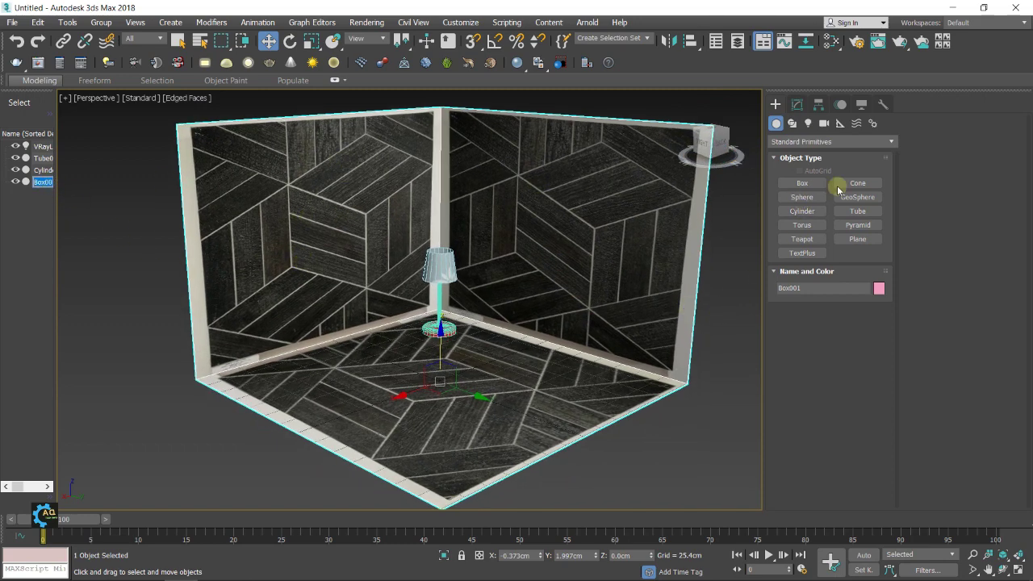
left_click(795, 105)
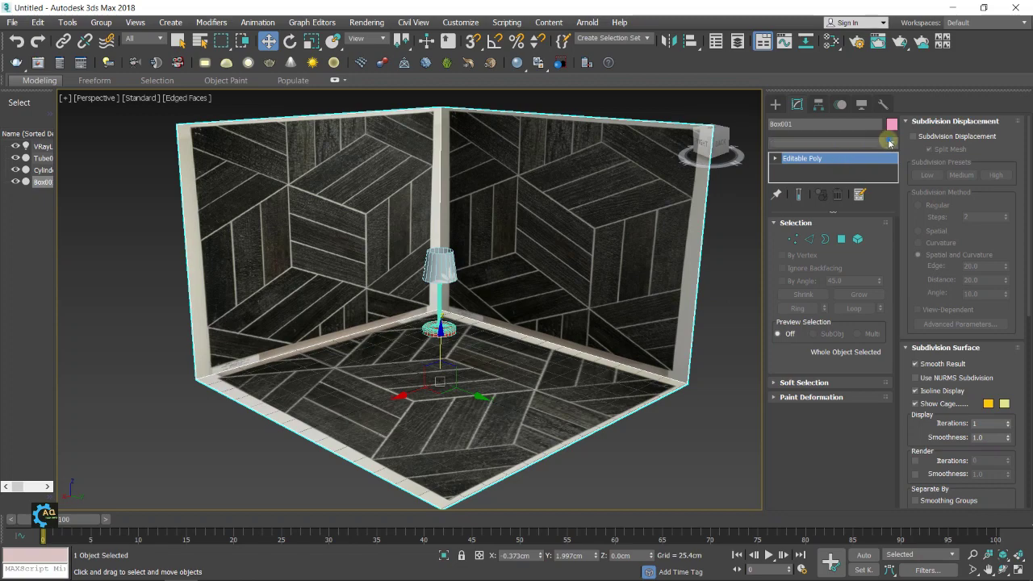
left_click(839, 142)
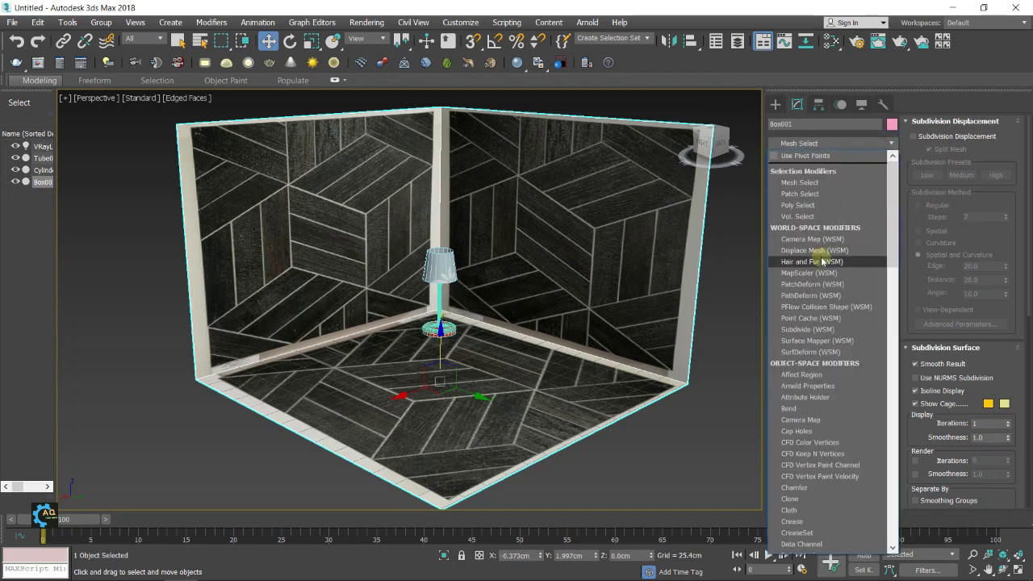
scroll(821, 266, "down", 5)
scroll(822, 270, "down", 5)
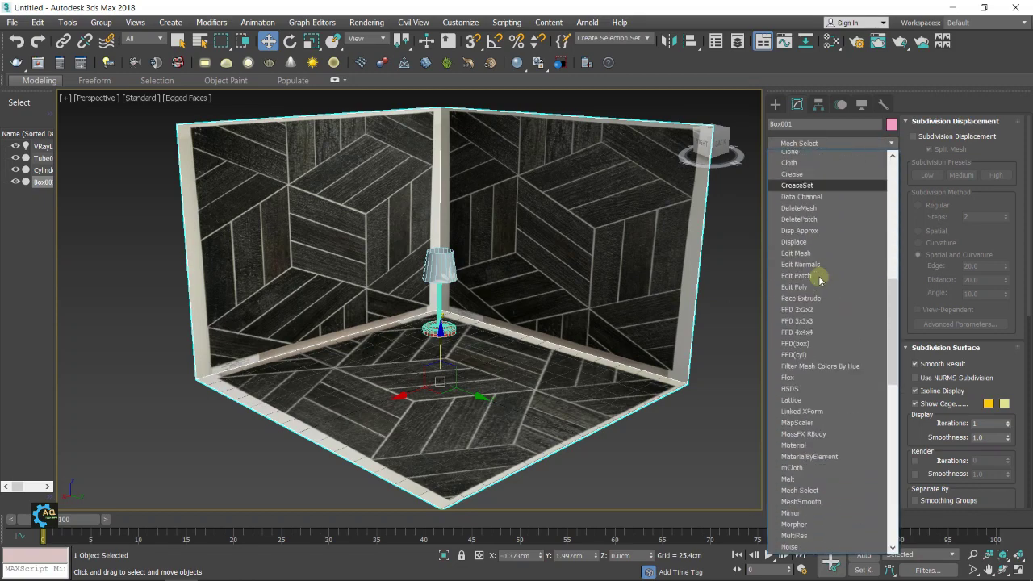
scroll(821, 270, "down", 5)
scroll(831, 291, "down", 3)
scroll(839, 403, "down", 3)
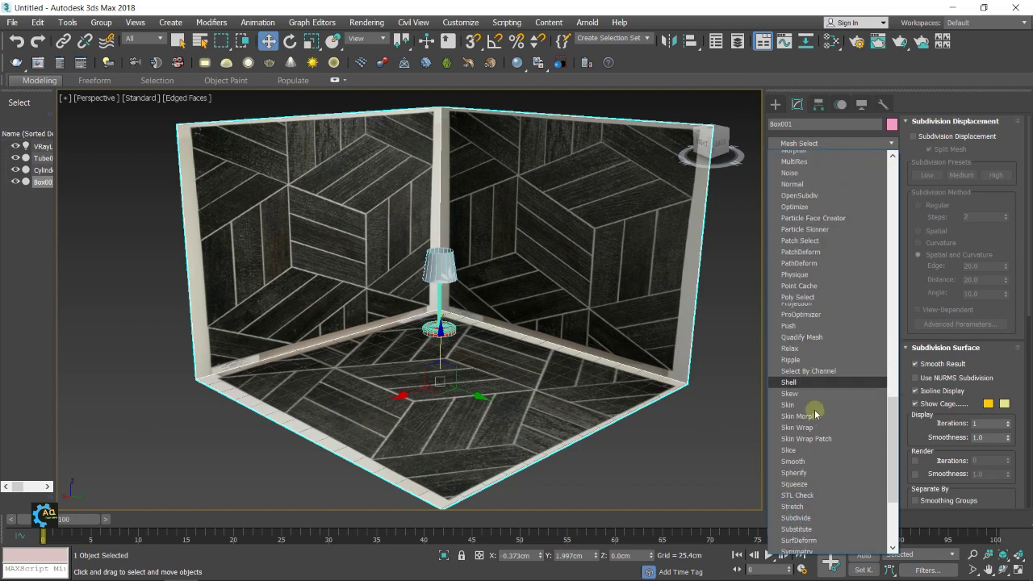
scroll(839, 403, "down", 4)
scroll(847, 419, "down", 3)
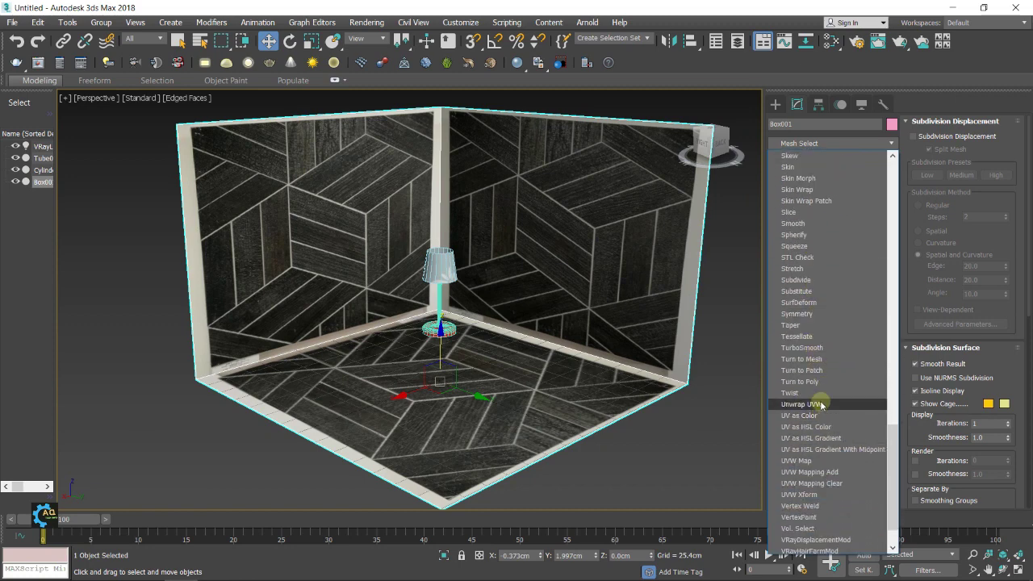
left_click(812, 461)
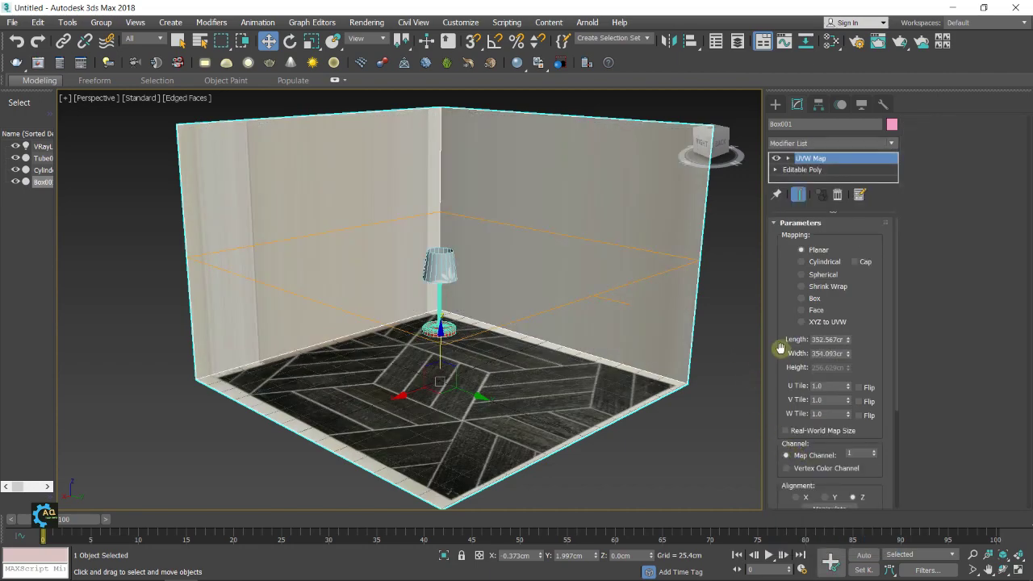
Step: Set the UVW Map to Box projection with U Tile and V Tile of 10
left_click(801, 298)
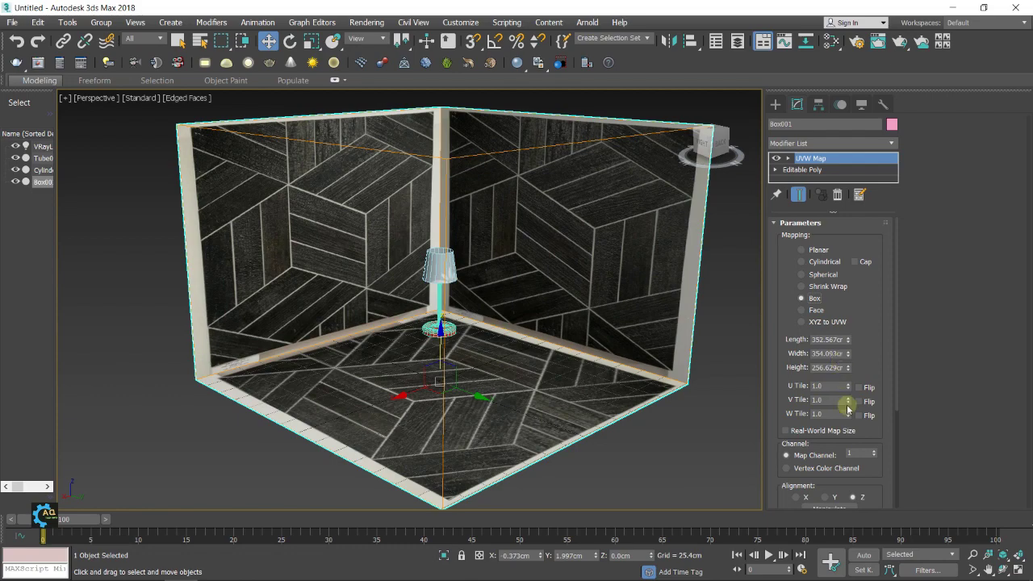
left_click_drag(839, 387, 790, 385)
type("10")
key("Return")
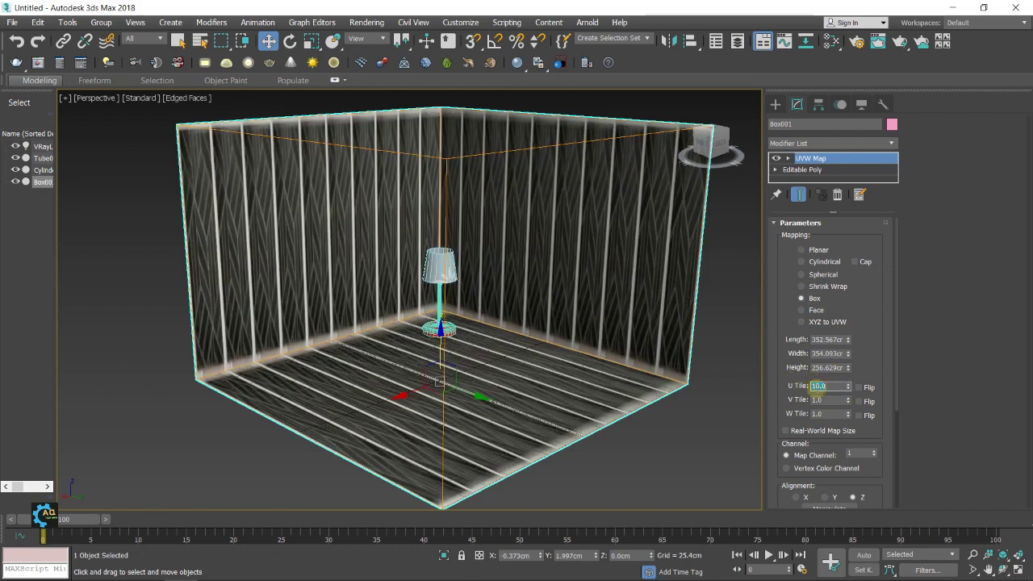
left_click_drag(829, 400, 774, 399)
type("10")
key("Return")
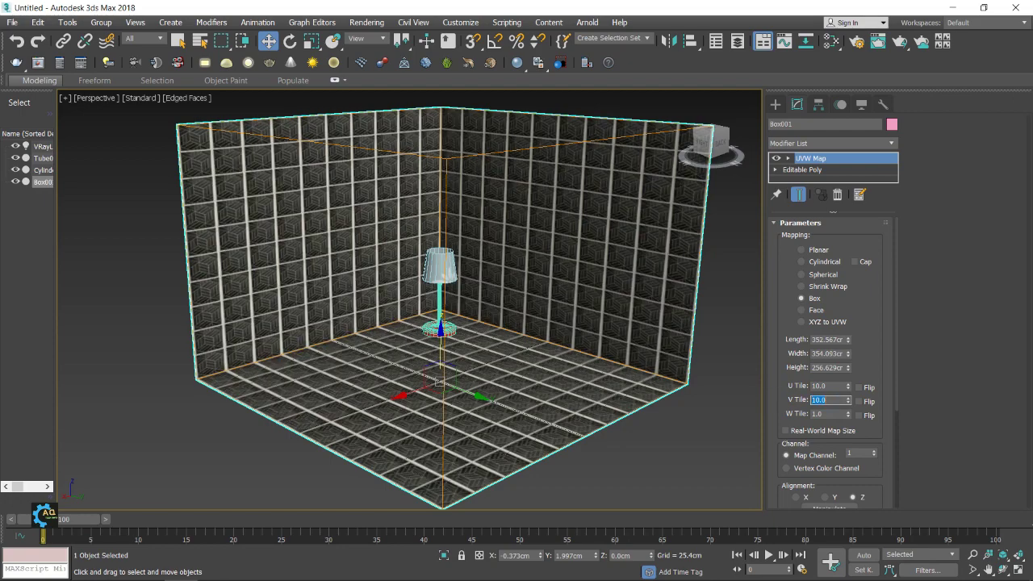
scroll(439, 276, "up", 3)
scroll(446, 278, "up", 3)
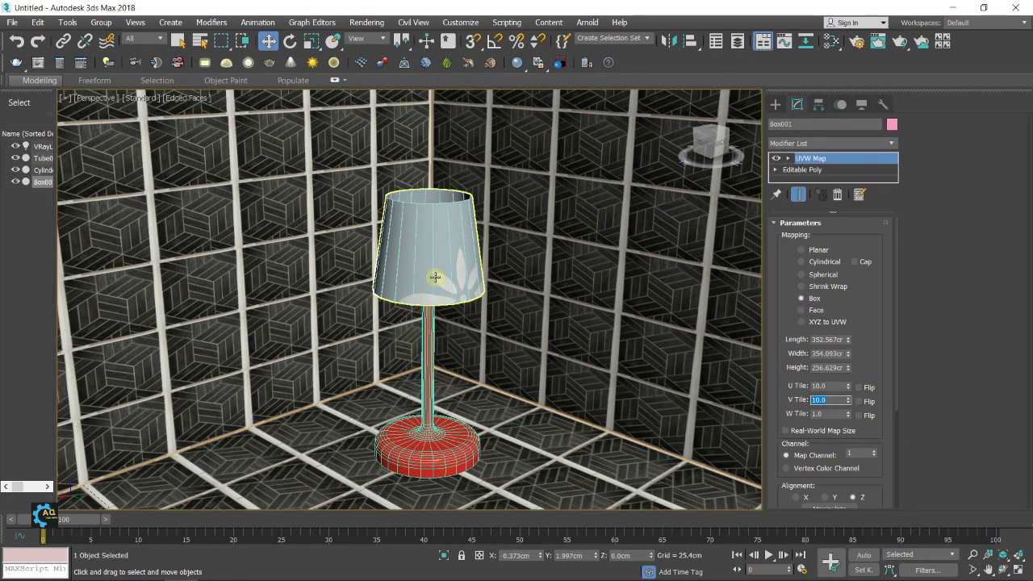
Step: Add a UVW Map modifier to the lampshade Tube001
left_click(42, 159)
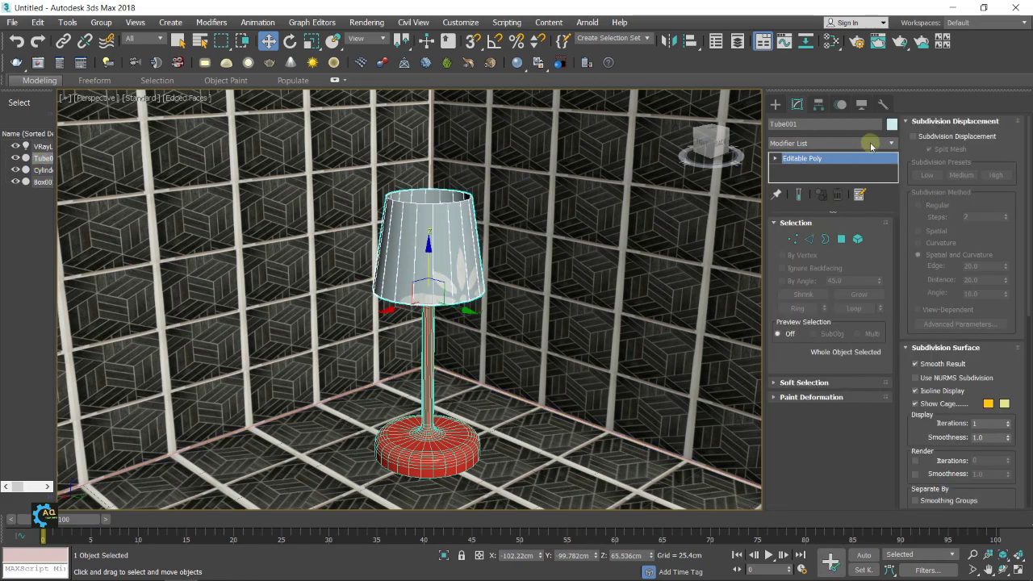
left_click(889, 142)
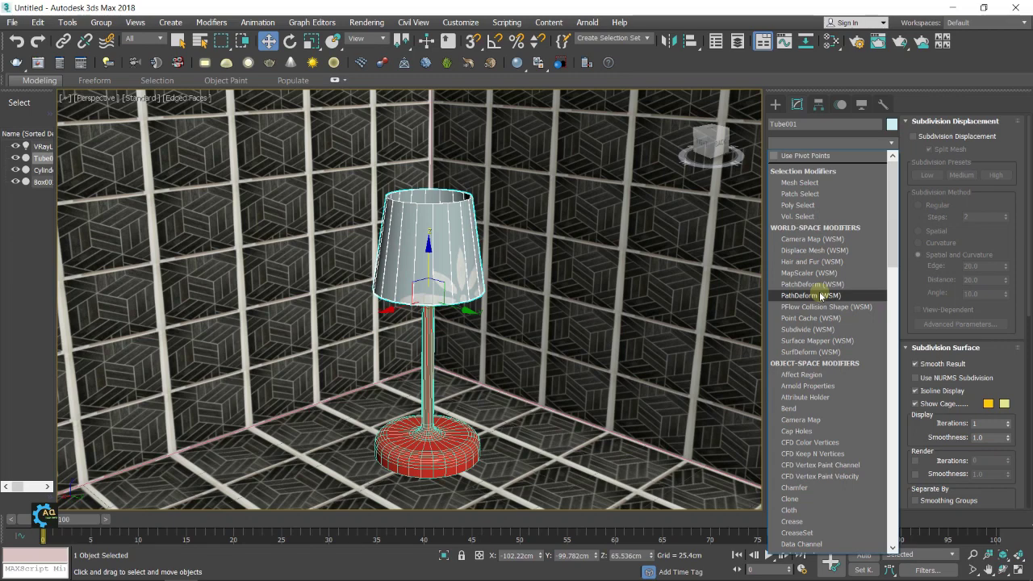
type("u")
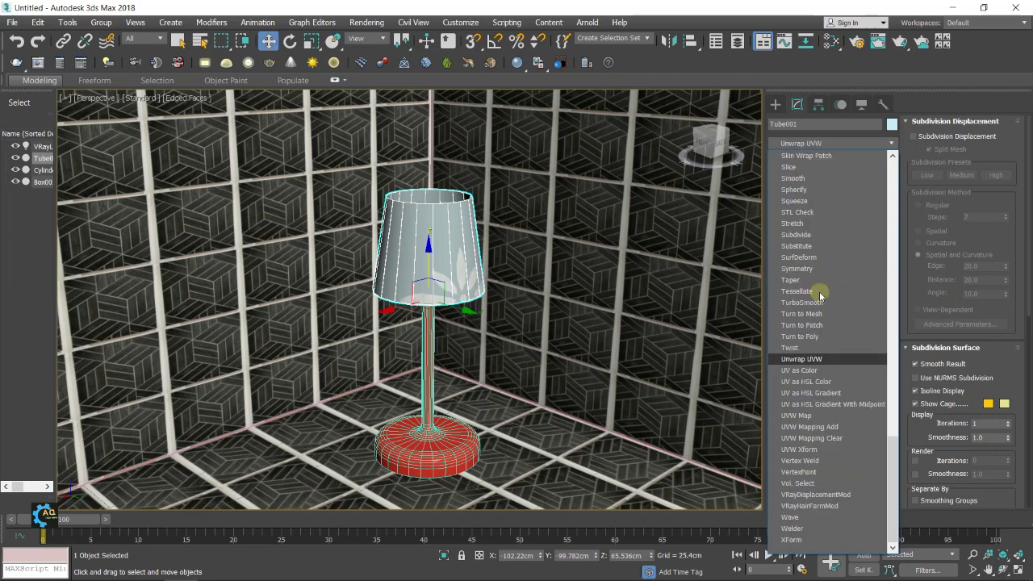
left_click(796, 416)
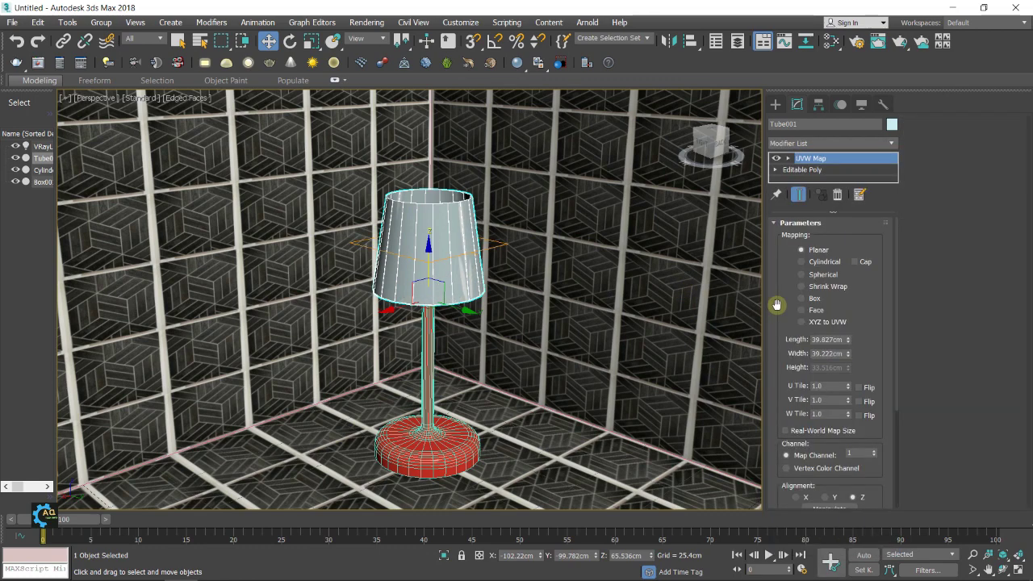
Step: Switch the shade's mapping to Cylindrical with U Tile and V Tile both 5.0
left_click(801, 262)
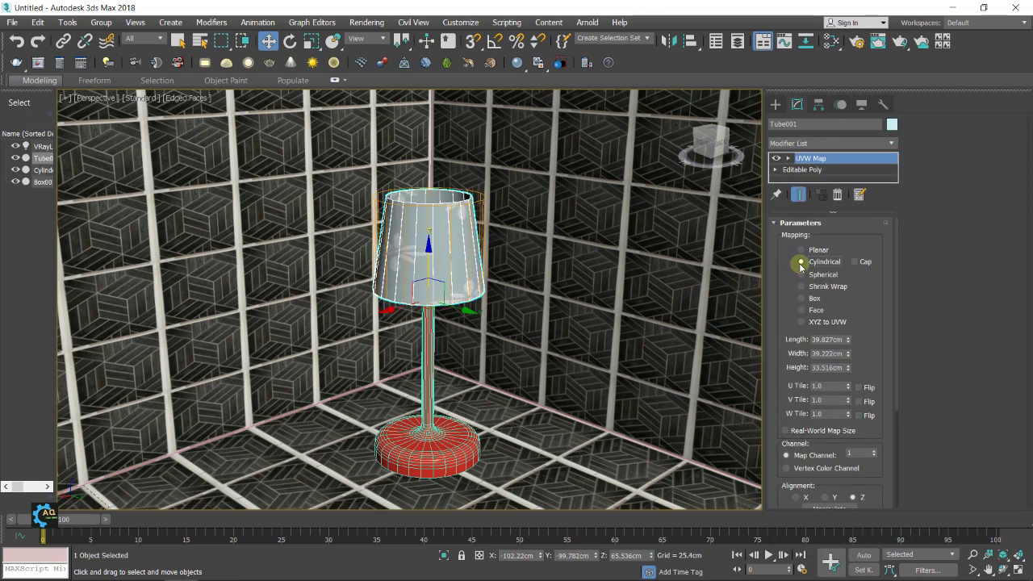
key("Tab")
left_click(832, 387)
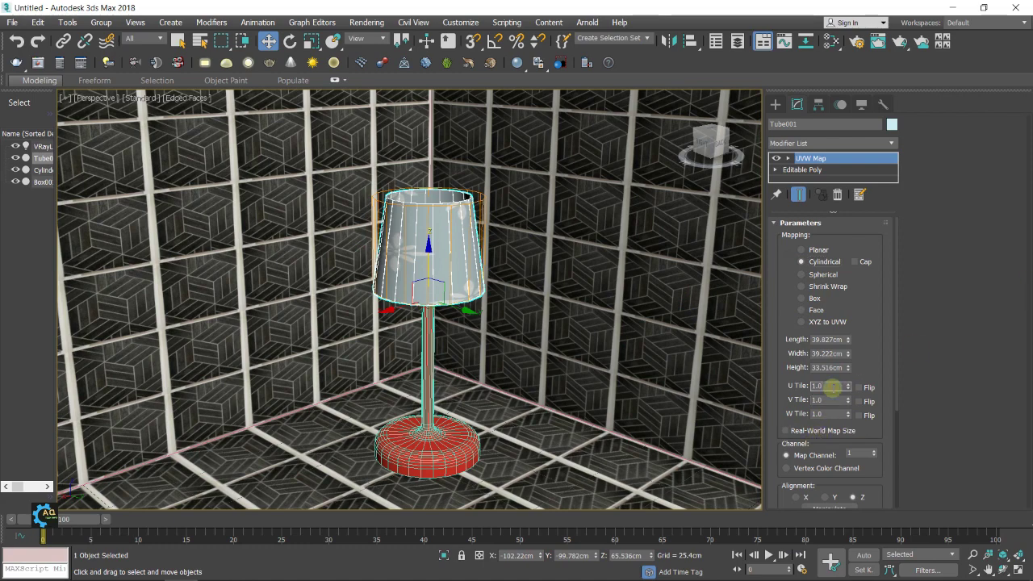
left_click_drag(833, 386, 779, 388)
type("5")
key("Tab")
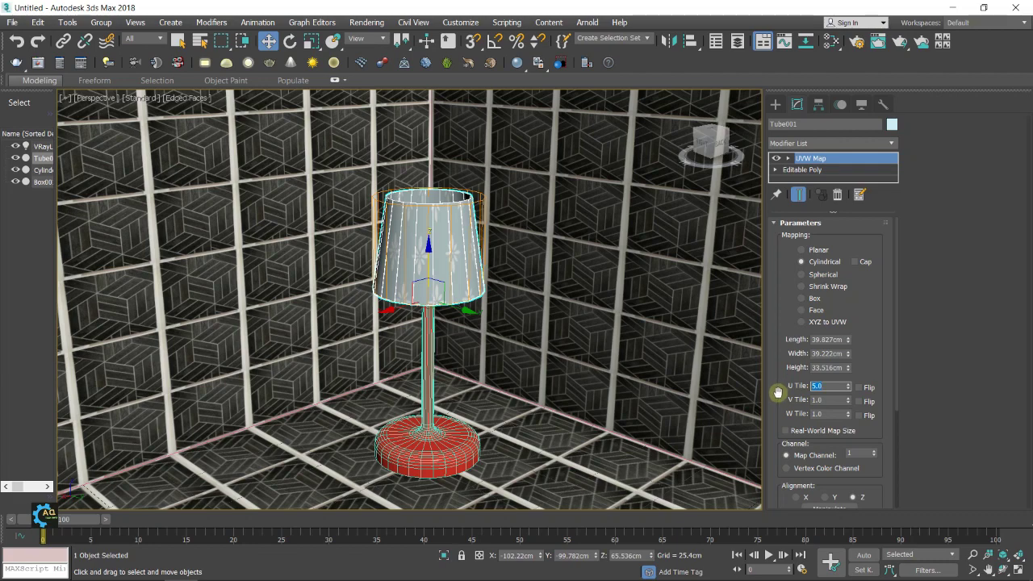
type("5")
key("Return")
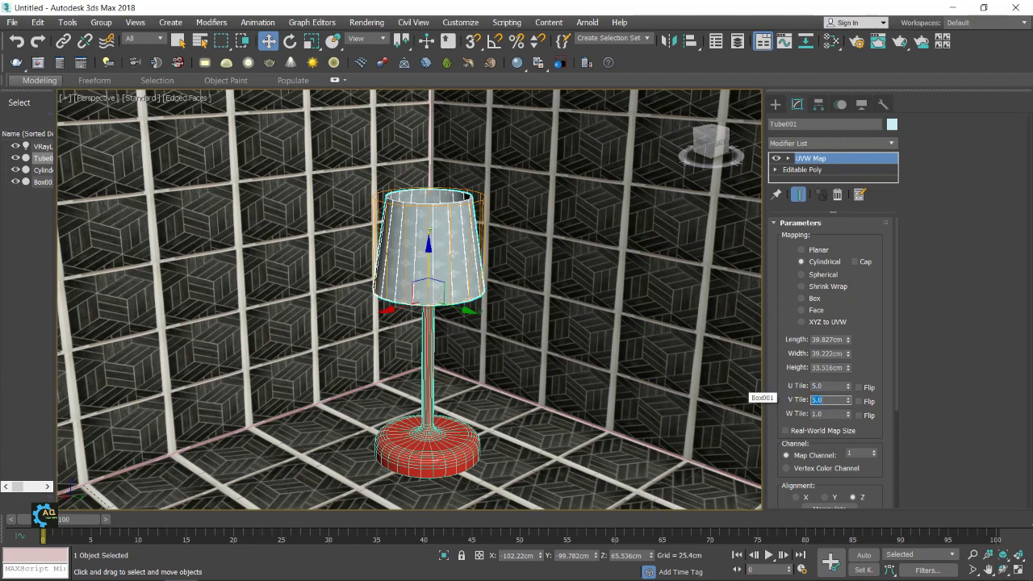
scroll(413, 245, "up", 5)
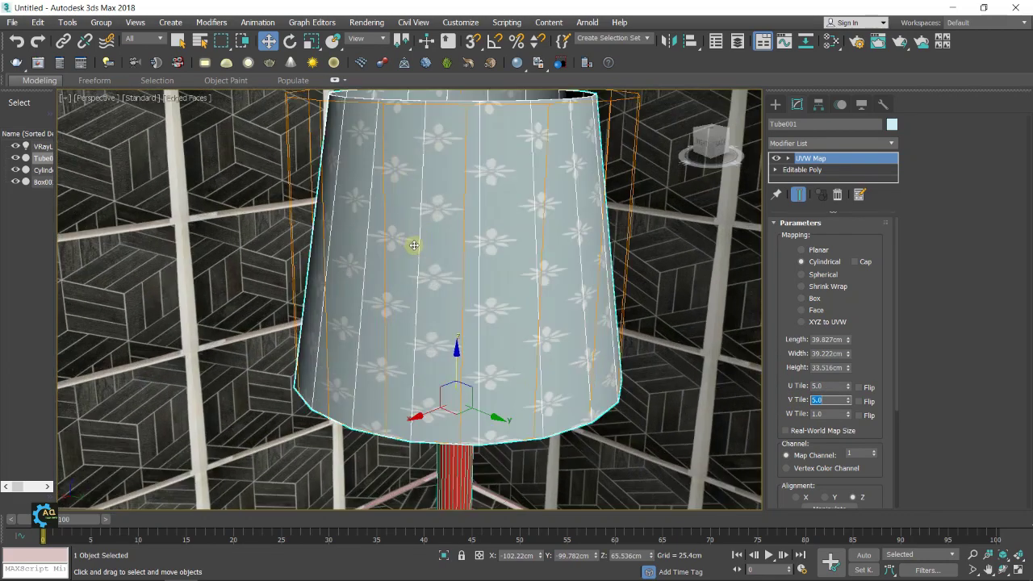
scroll(461, 198, "down", 3)
scroll(505, 200, "down", 2)
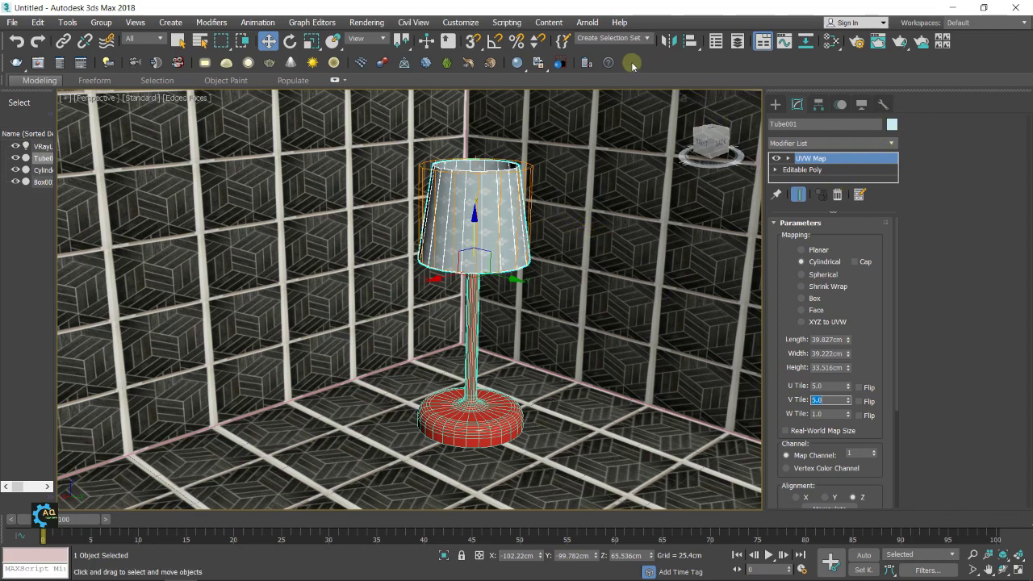
Step: Clear the selection and select the room box to check its mapping
left_click(11, 242)
scroll(242, 249, "down", 5)
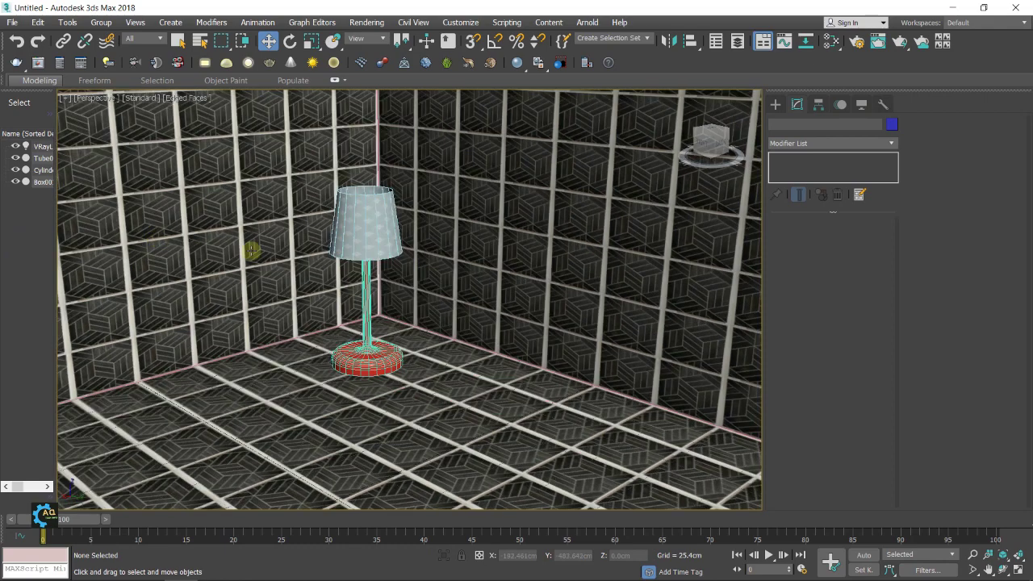
scroll(291, 254, "down", 5)
scroll(317, 258, "up", 1)
scroll(323, 259, "up", 1)
scroll(342, 246, "up", 3)
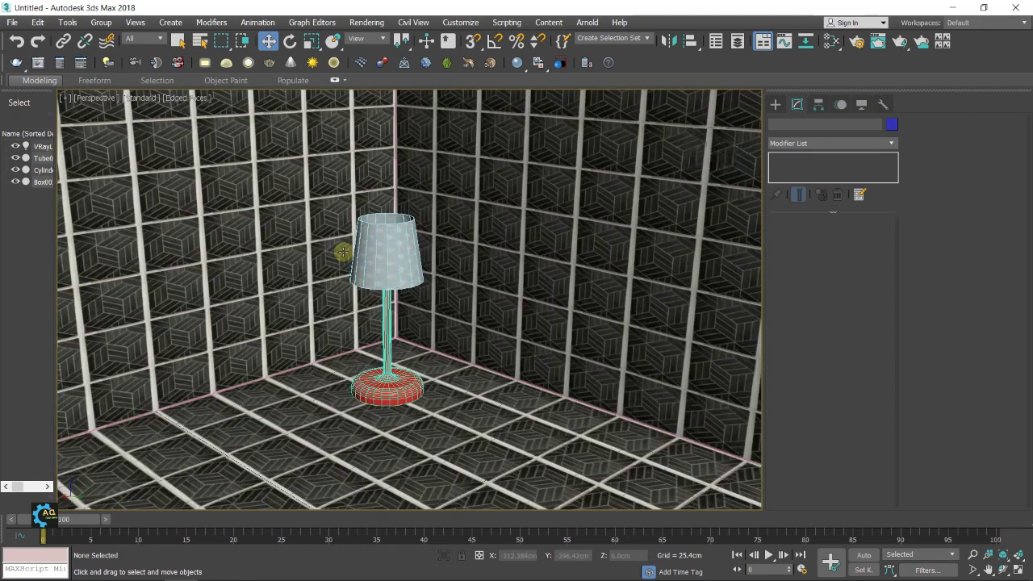
scroll(355, 262, "up", 2)
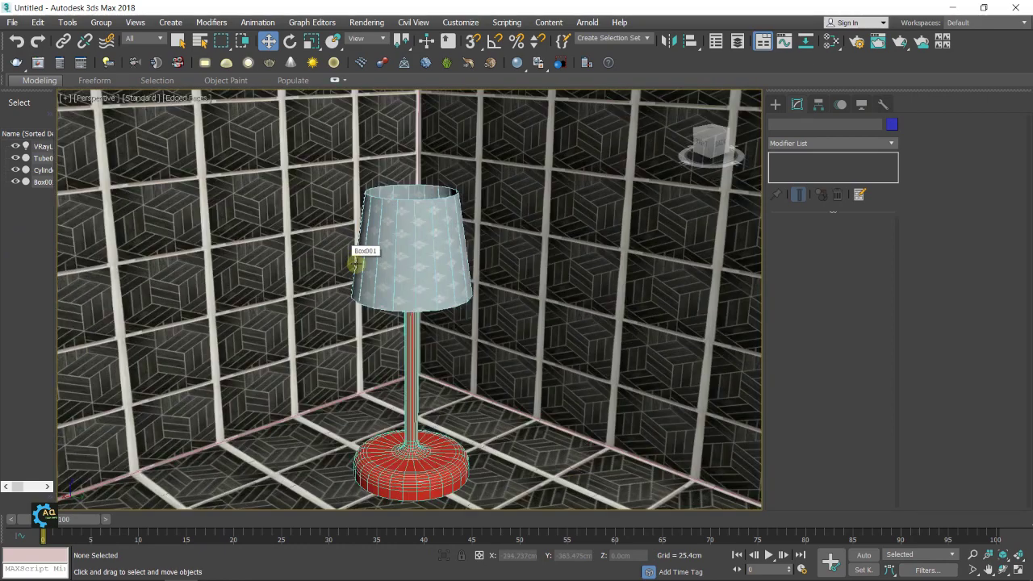
left_click(42, 182)
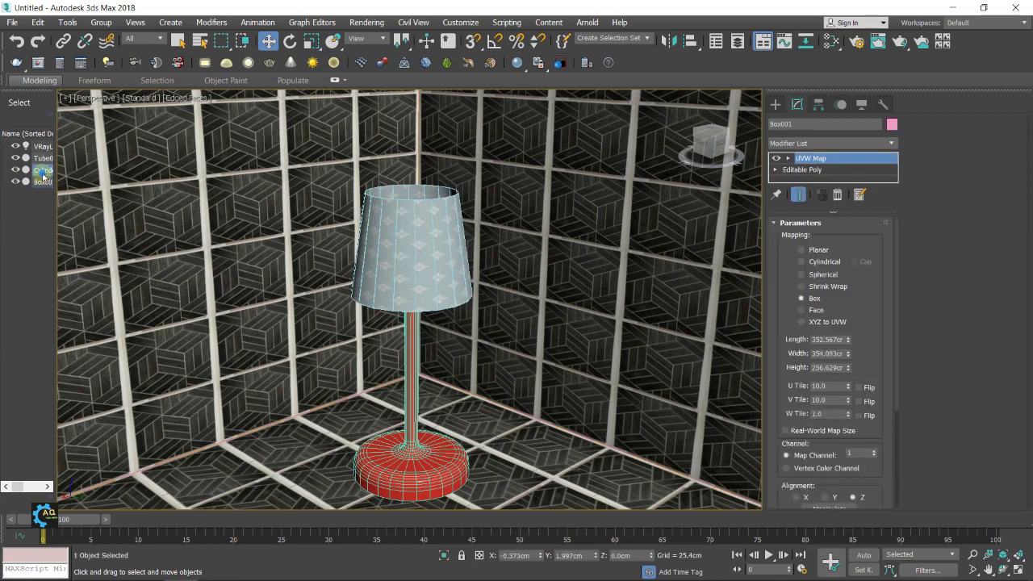
Step: Raise the lamp stand, shade and V-Ray light together about 1.7cm, then deselect them
left_click(42, 170)
left_click(42, 159)
left_click(43, 147, "ctrl")
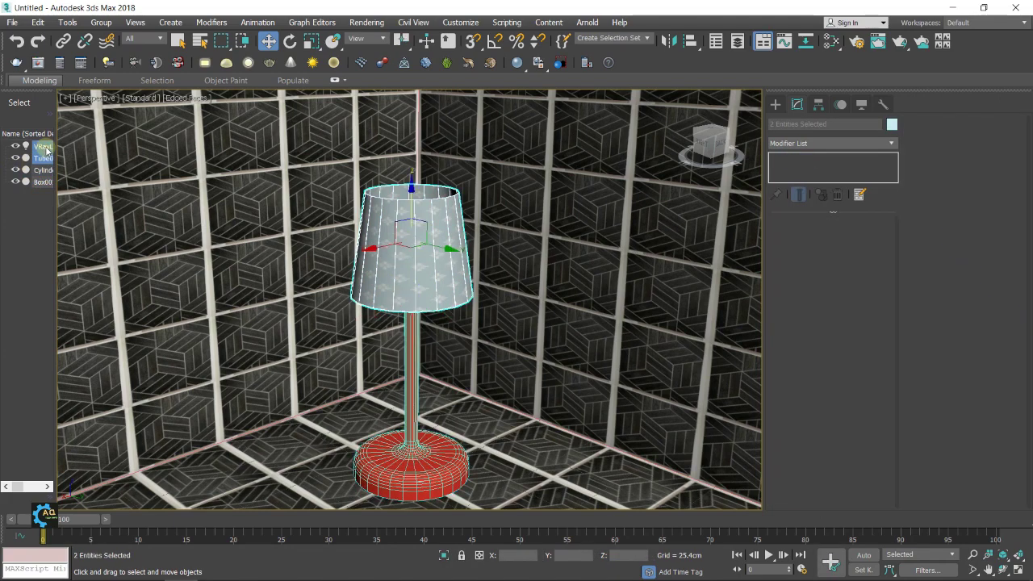
left_click(44, 170, "ctrl")
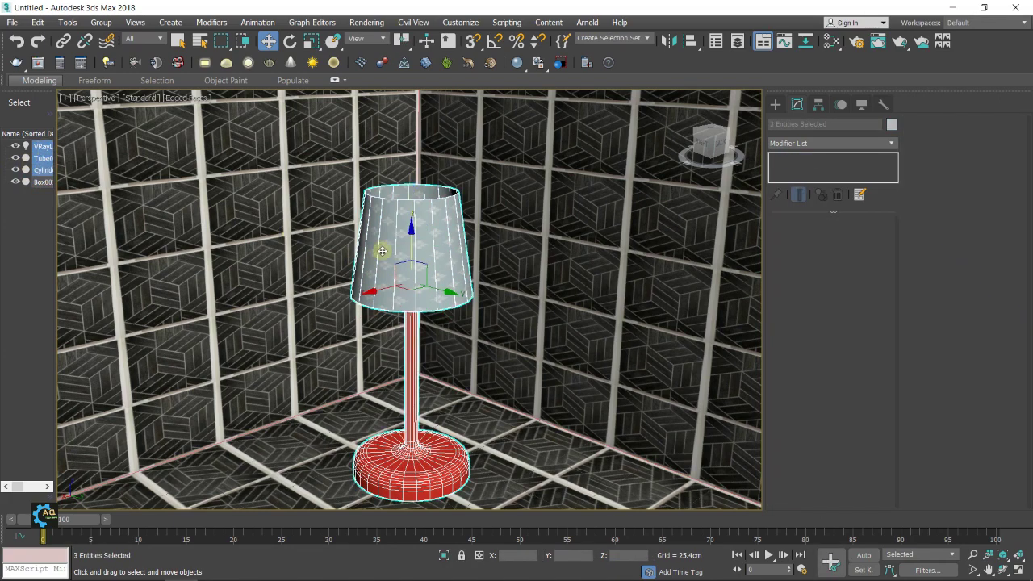
left_click_drag(412, 232, 411, 219)
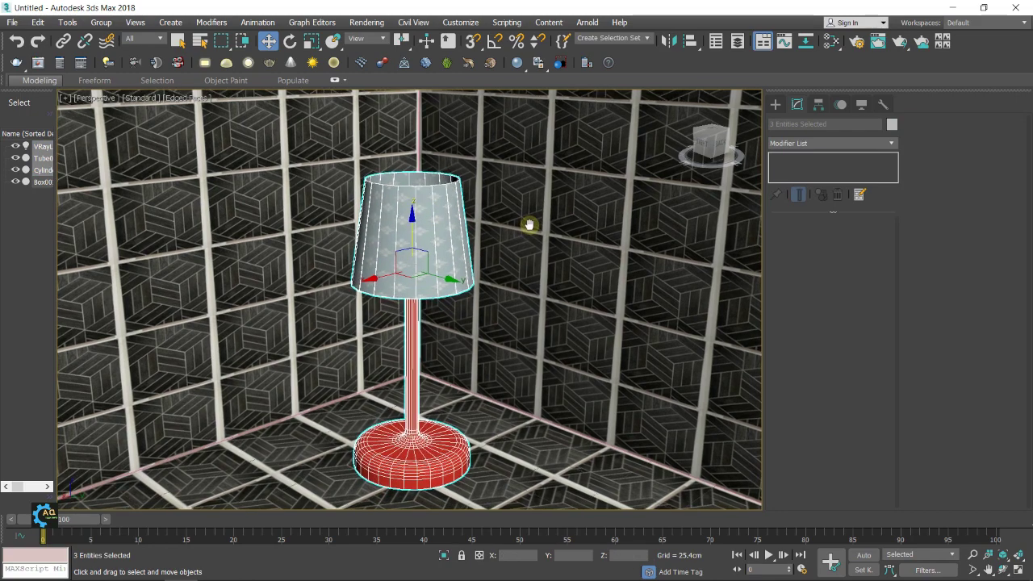
middle_click_drag(525, 226, 521, 206)
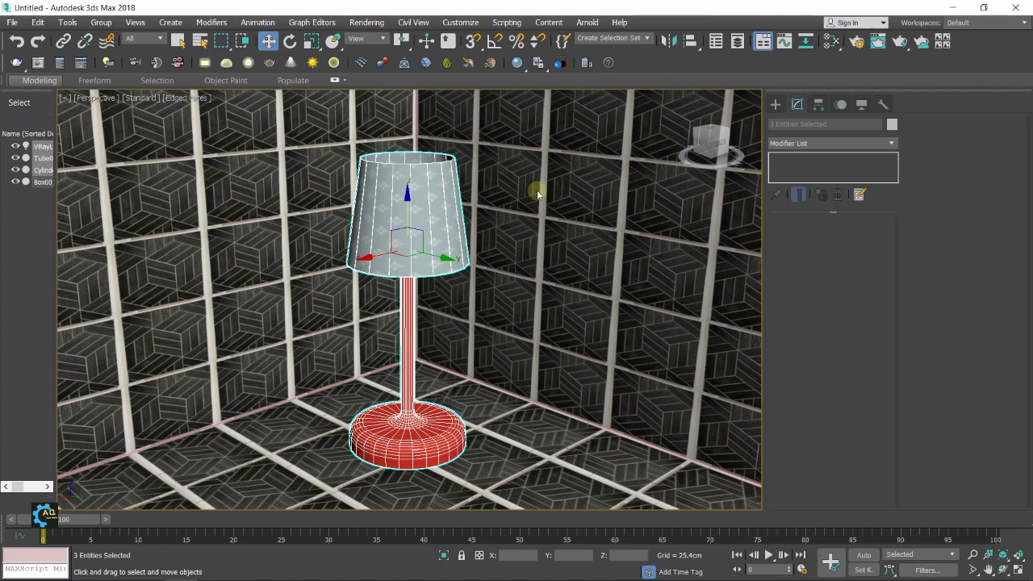
left_click(34, 159)
Step: Set VRayLight001 to Radiant power (W) units with multiplier 2.5 and open Render Setup
left_click(46, 147)
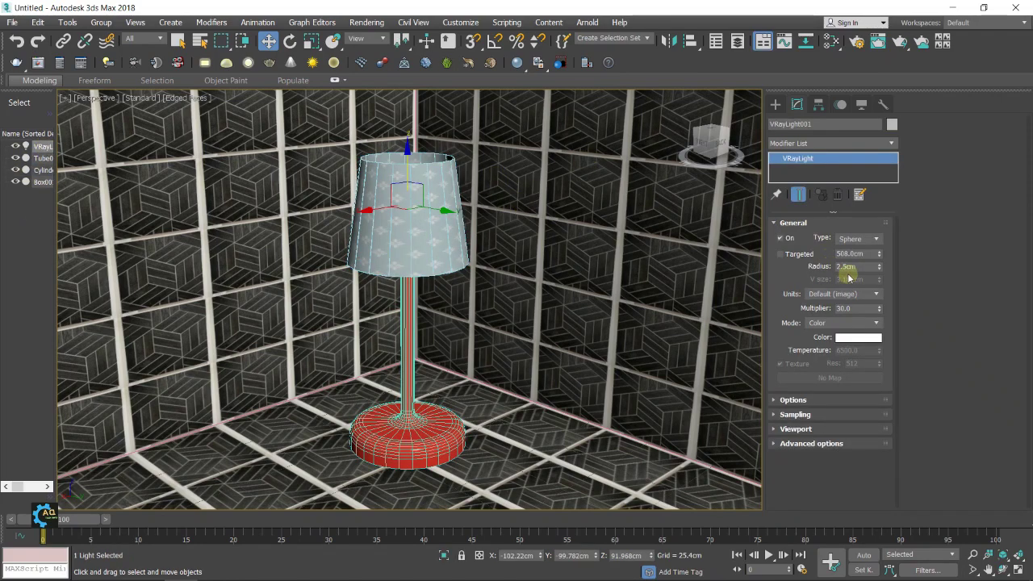
left_click(839, 293)
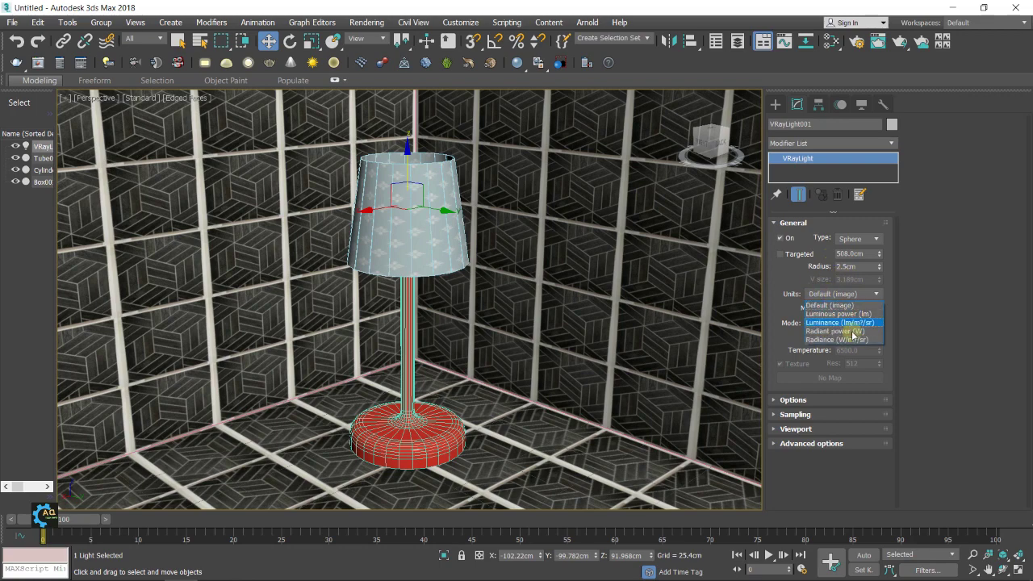
left_click(847, 330)
double_click(855, 308)
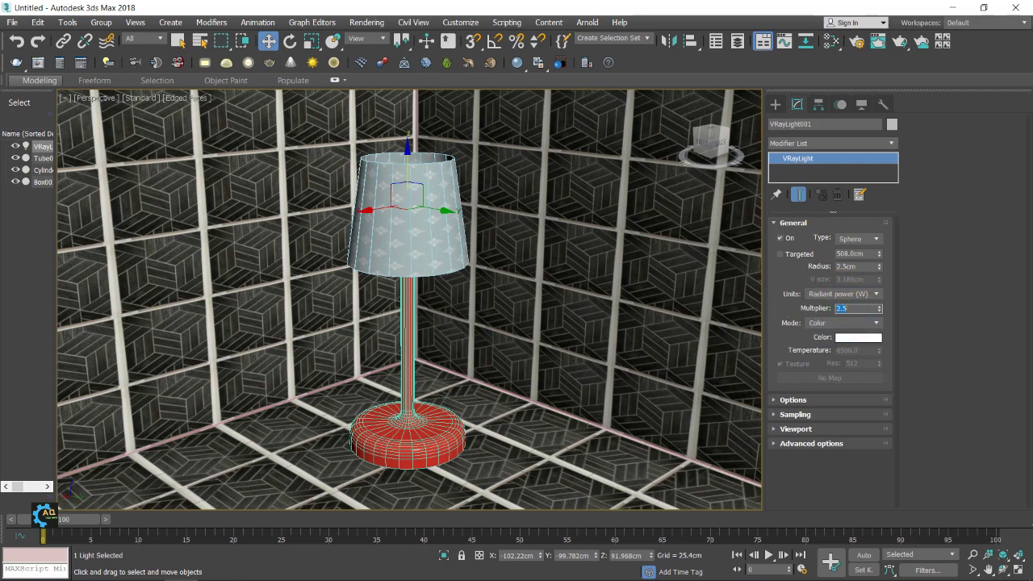
left_click(853, 42)
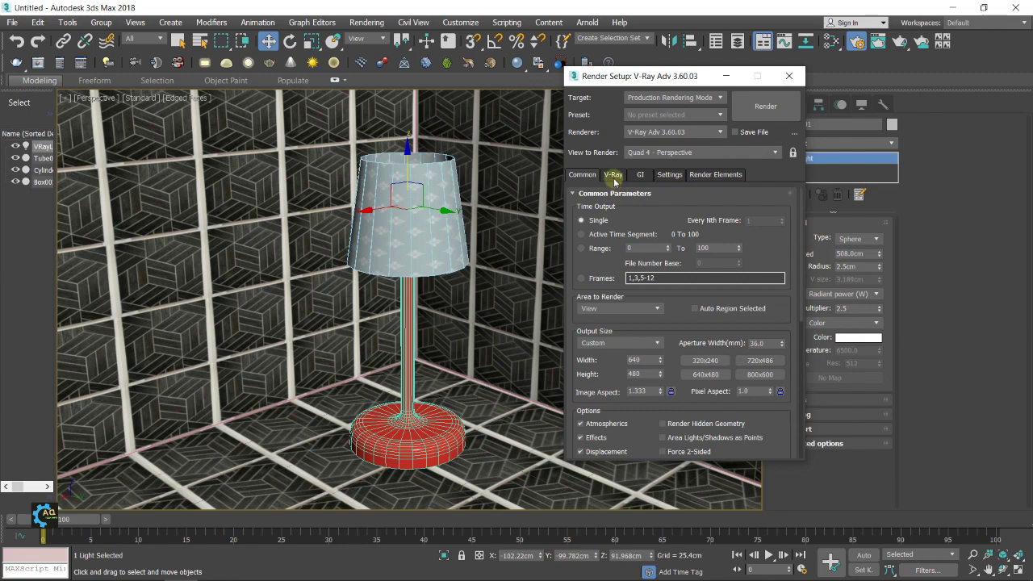
Step: Set the output size to HDTV (video) and the V-Ray image sampler to Bucket
left_click(657, 342)
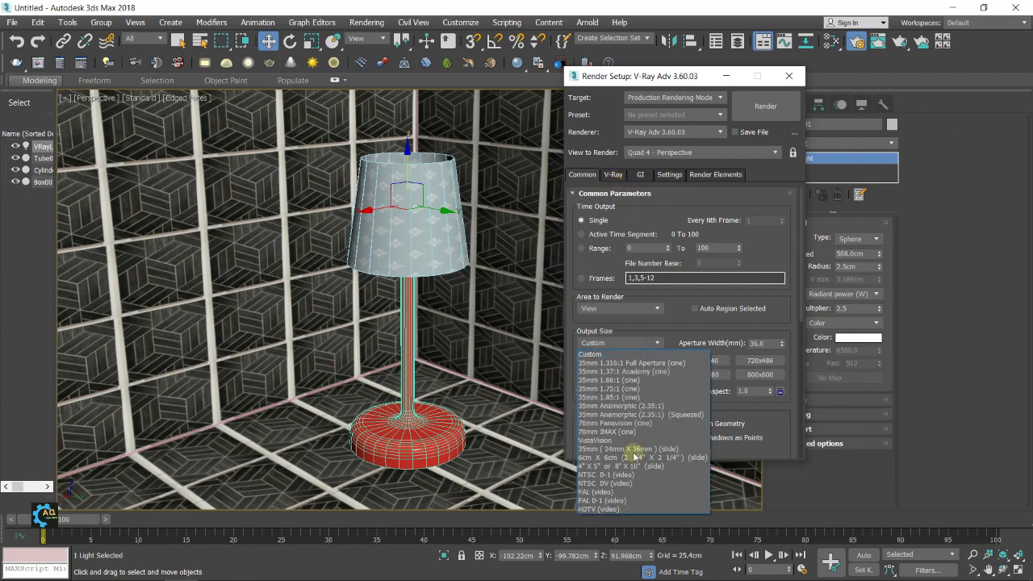
left_click(600, 501)
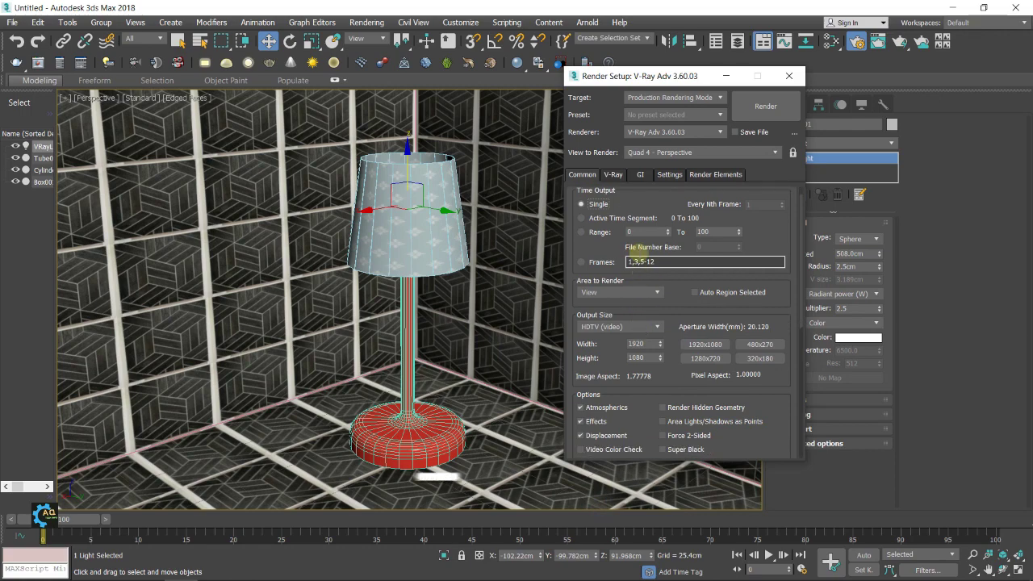
left_click(612, 174)
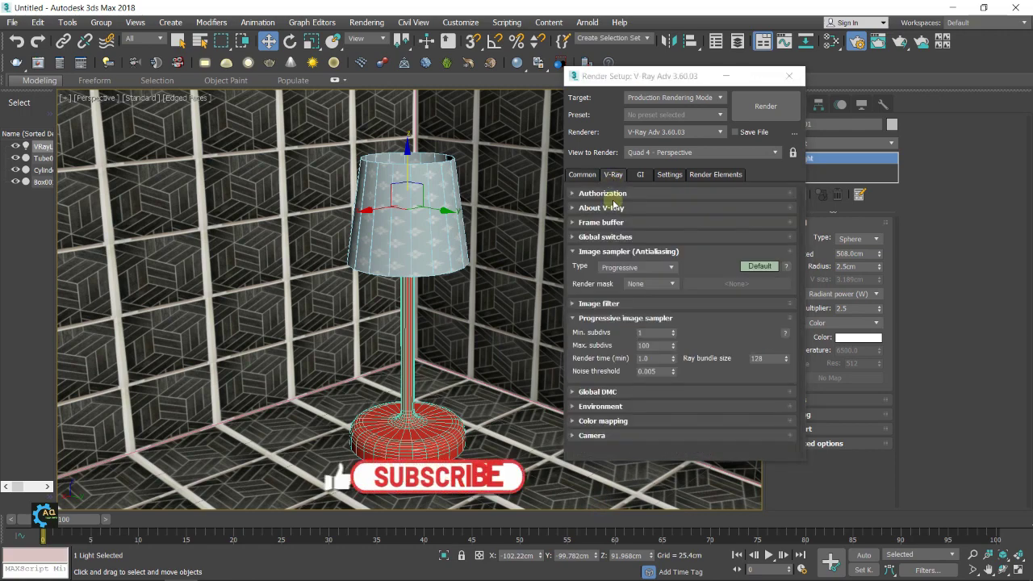
left_click(627, 269)
left_click(628, 279)
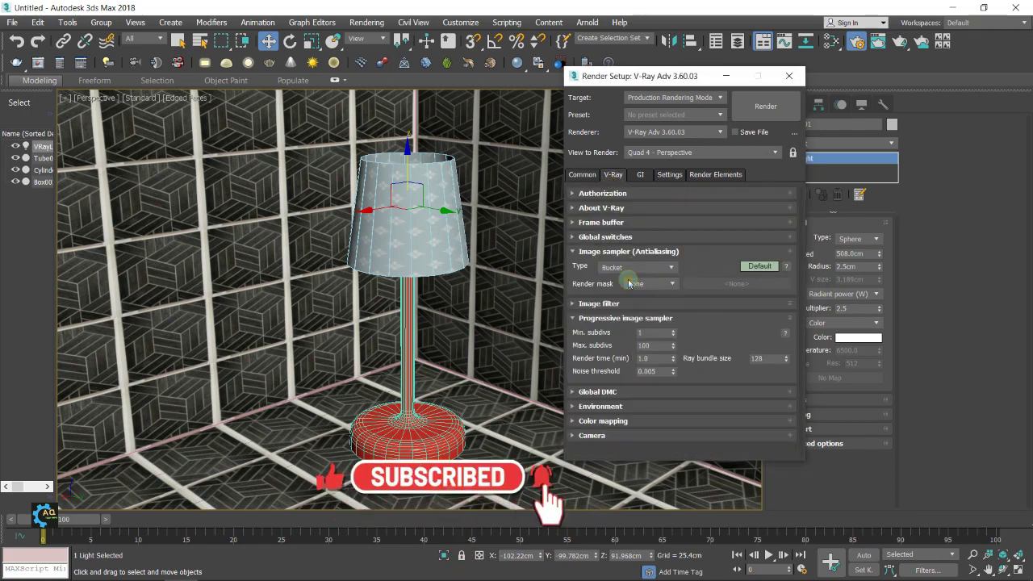
Step: Review the Global DMC, Brute force GI and Light cache rollouts
left_click(599, 380)
left_click(598, 379)
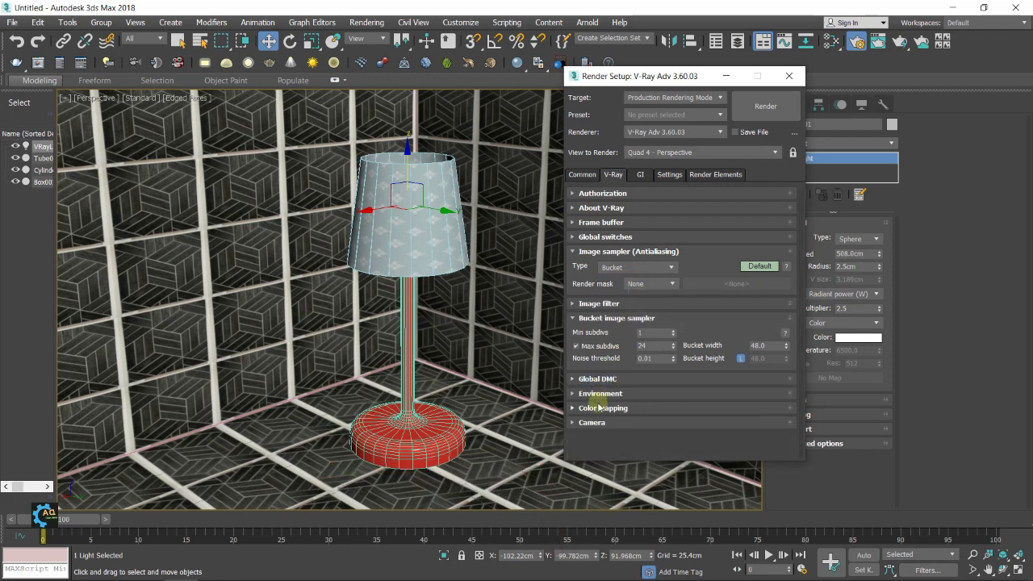
left_click(643, 174)
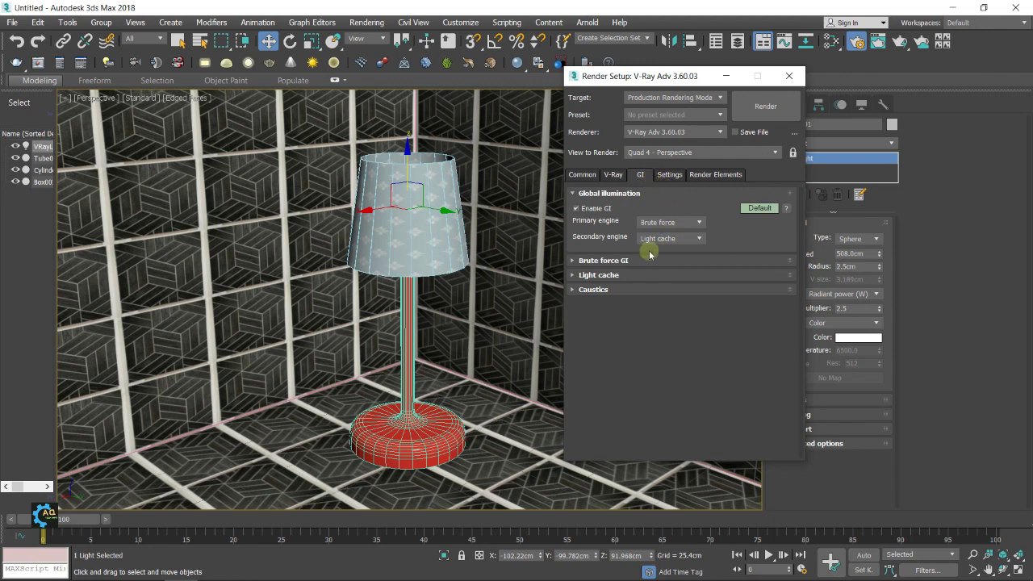
left_click(618, 261)
left_click(618, 262)
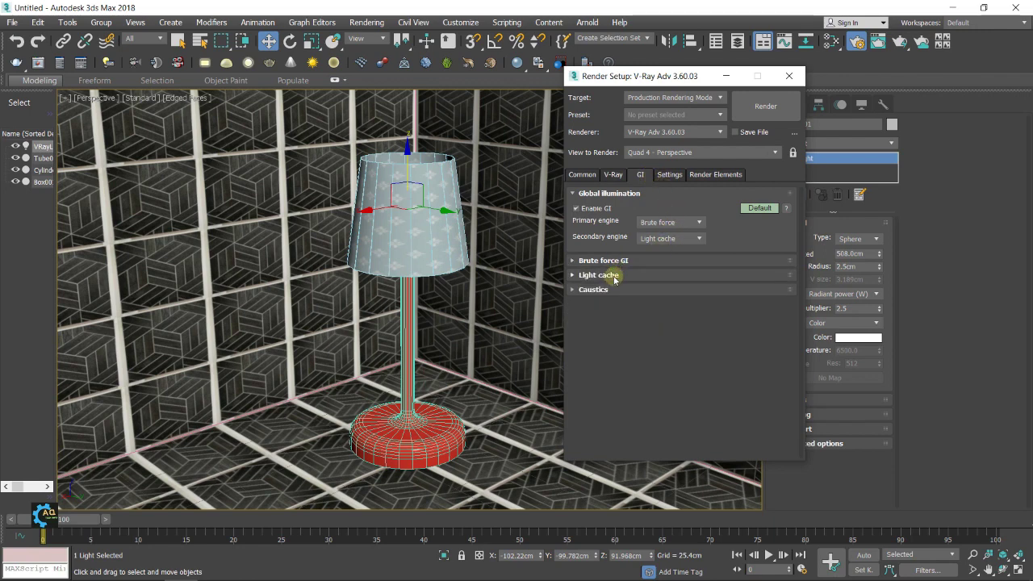
left_click(613, 275)
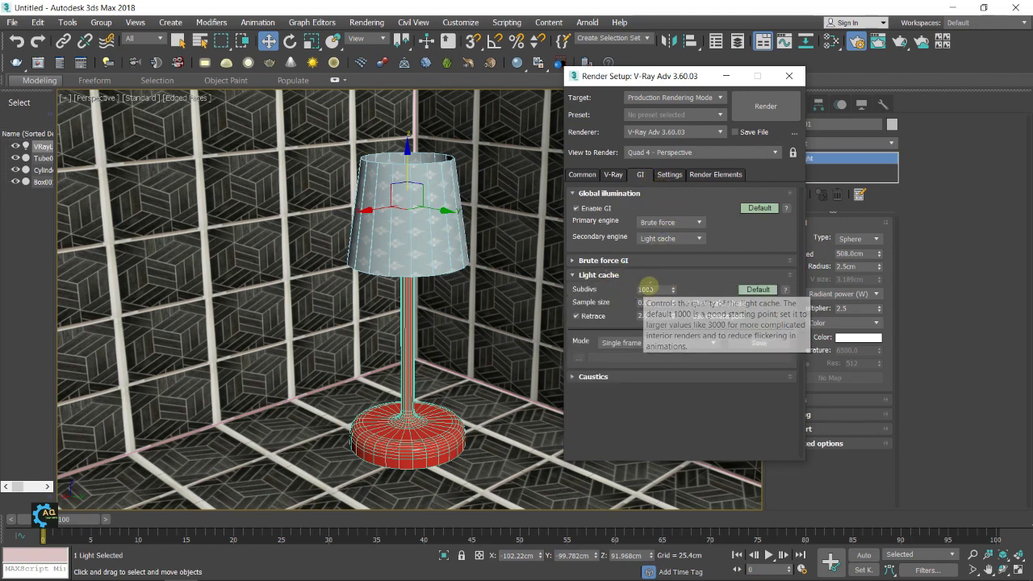
left_click(601, 274)
Step: Set the tiled texture cache size to 10000 MB in the system settings
left_click(676, 175)
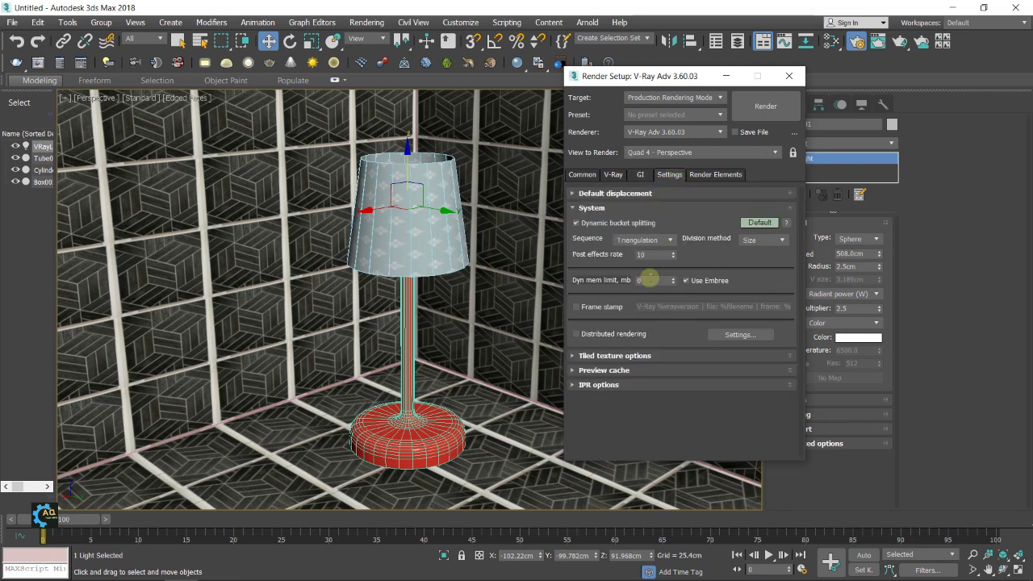
left_click(702, 174)
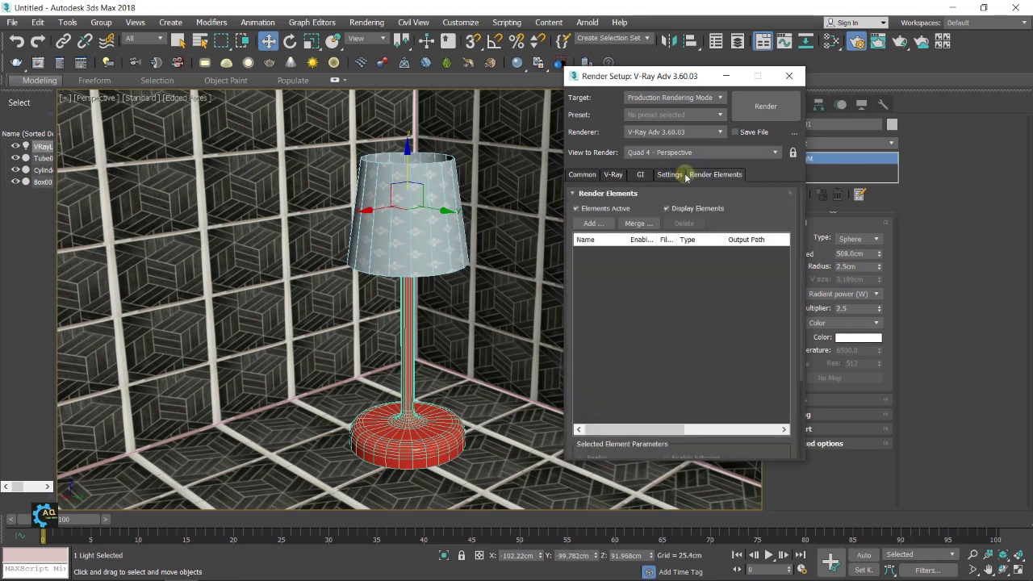
left_click(669, 174)
left_click(613, 356)
double_click(643, 373)
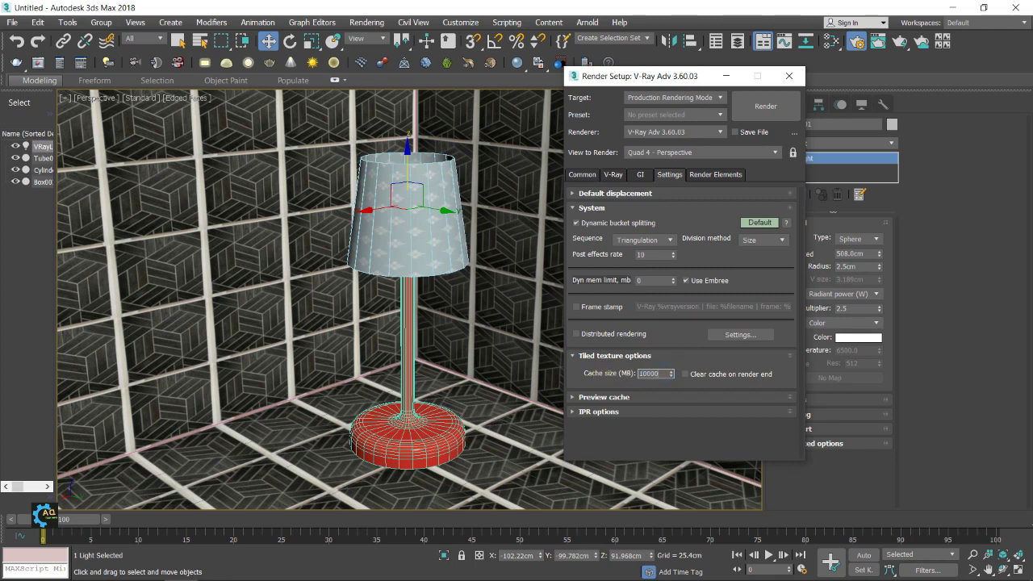
left_click(702, 175)
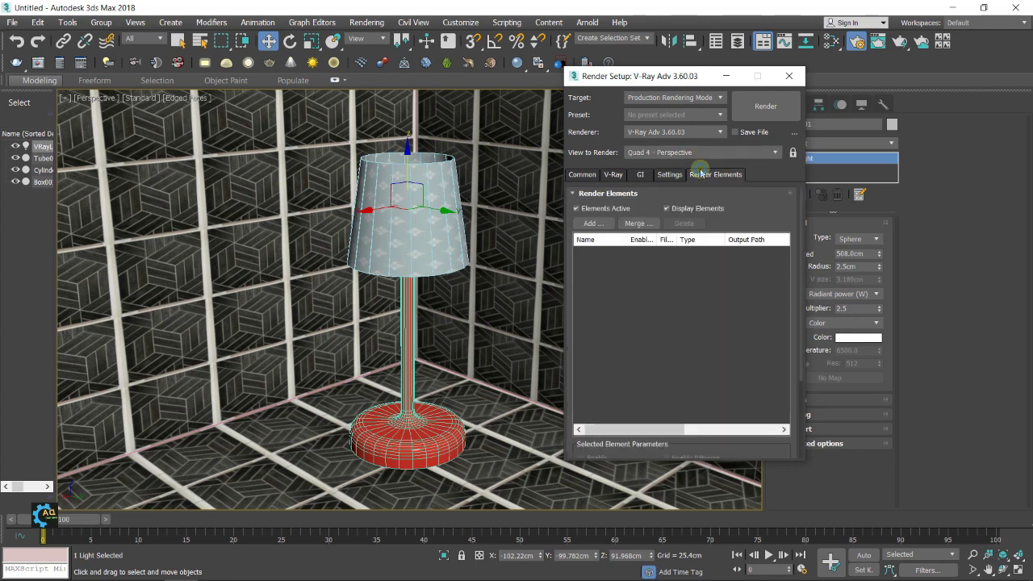
left_click(582, 175)
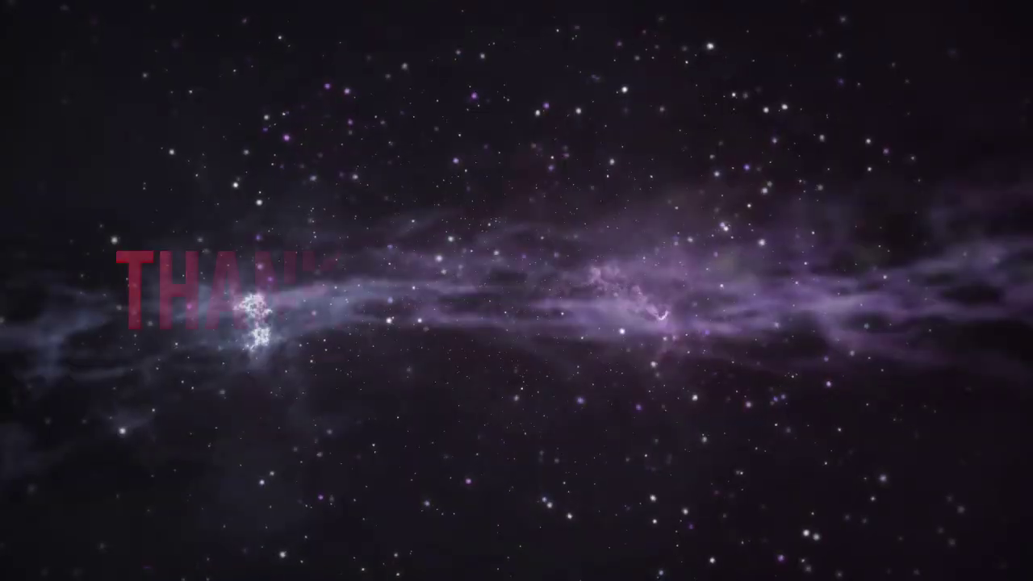